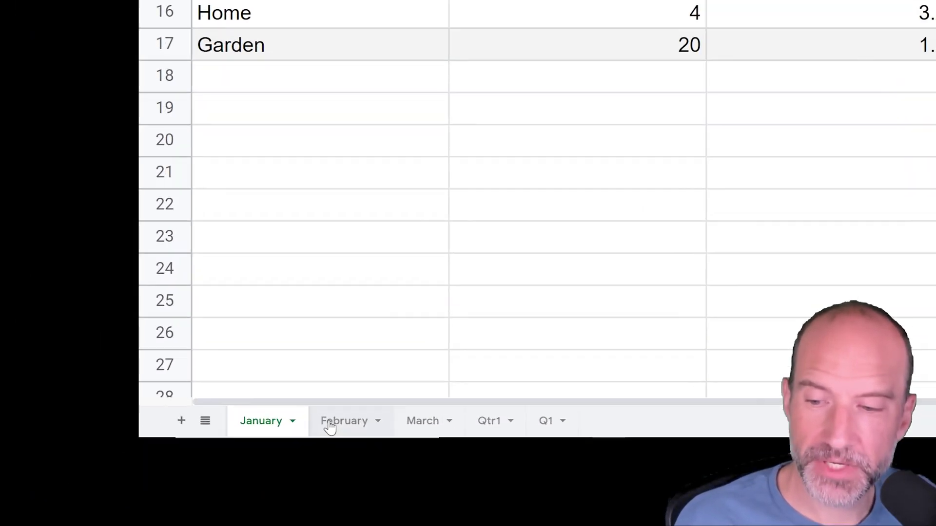
- Browse the February, March and January sales tabs, then switch to the empty Qtr1 sheet
click(98, 518)
click(305, 414)
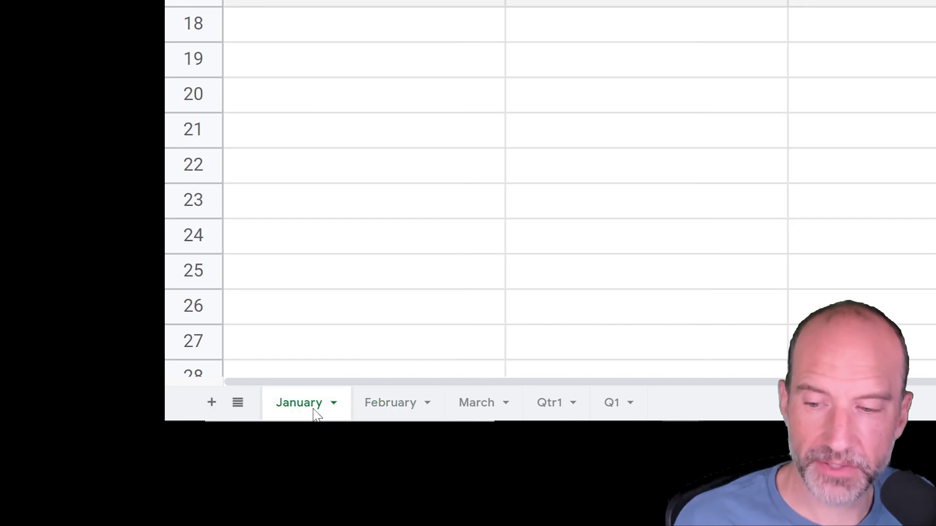
click(395, 410)
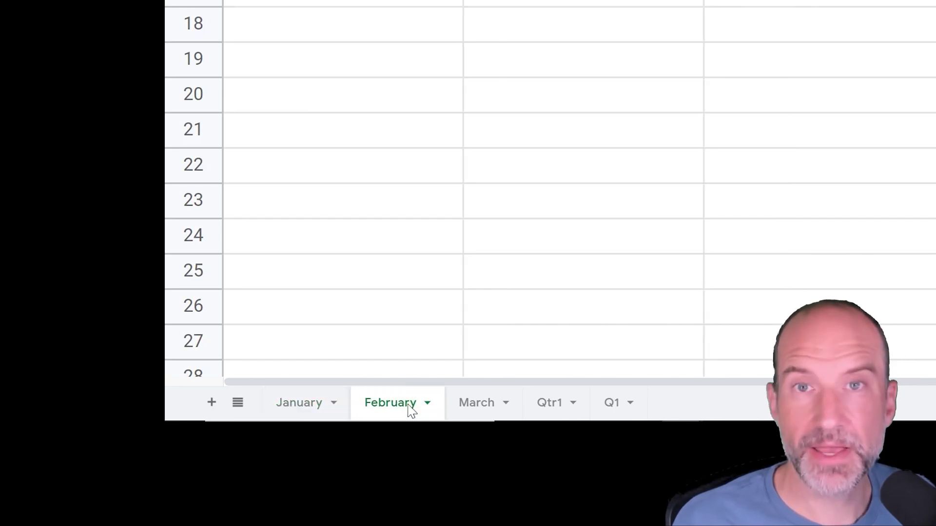
click(461, 412)
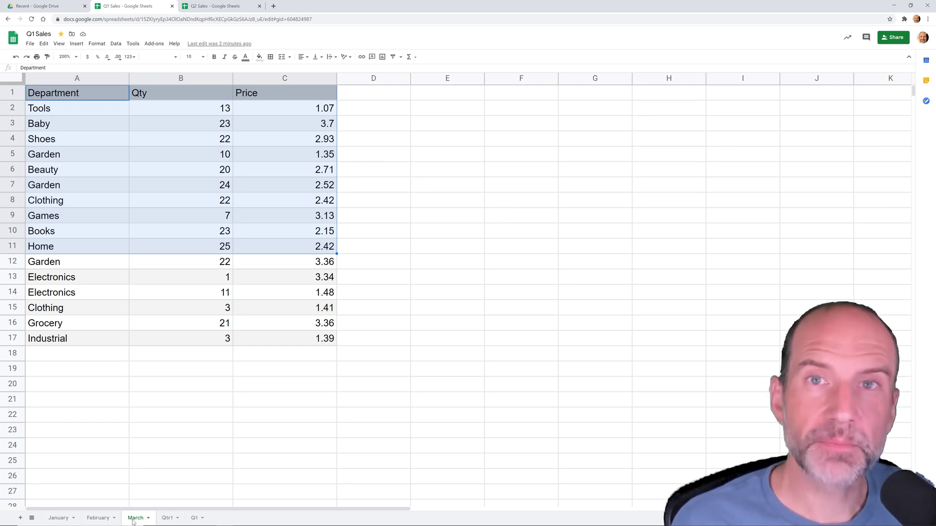
click(58, 518)
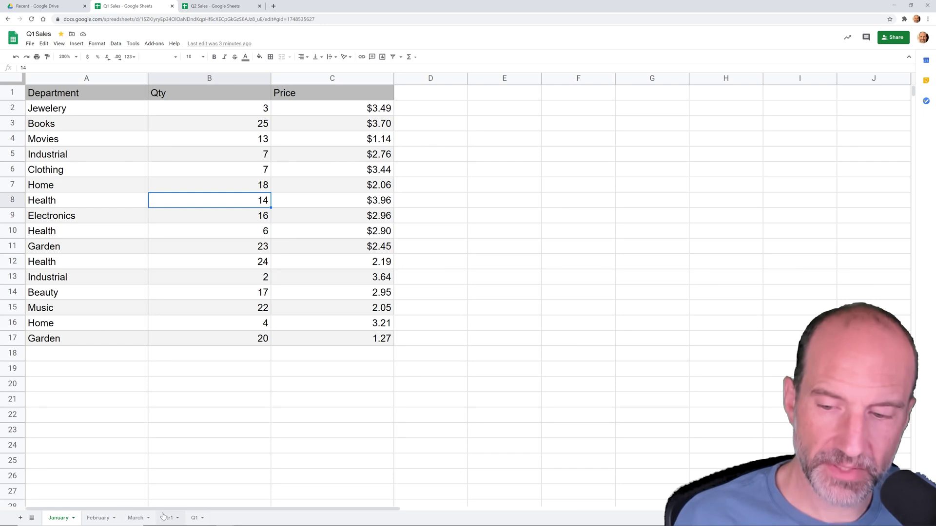
click(163, 516)
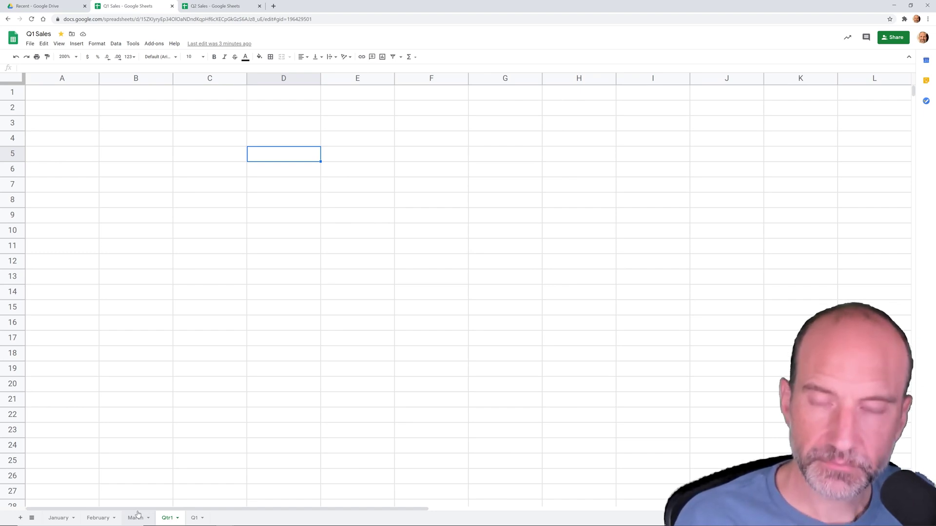
- Start the formula =FILTER({ in cell A1 of the Qtr1 sheet
click(78, 96)
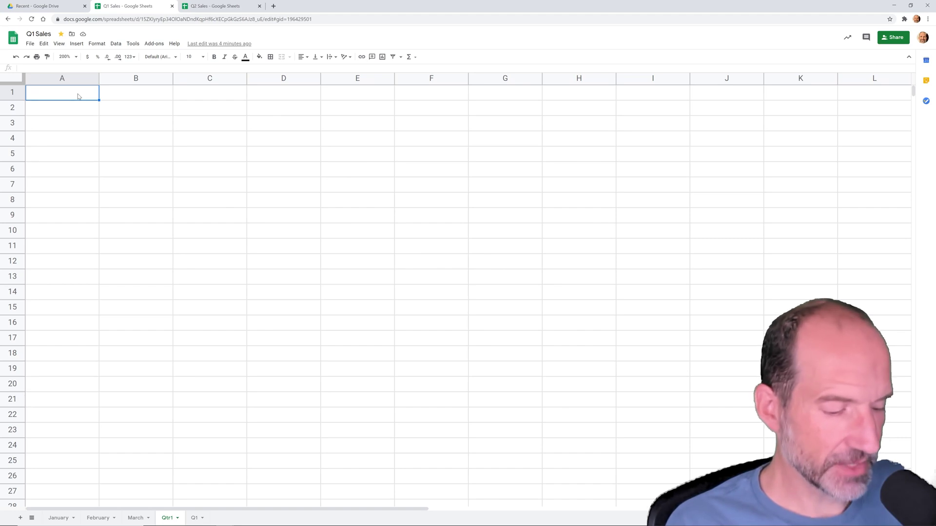
text(=)
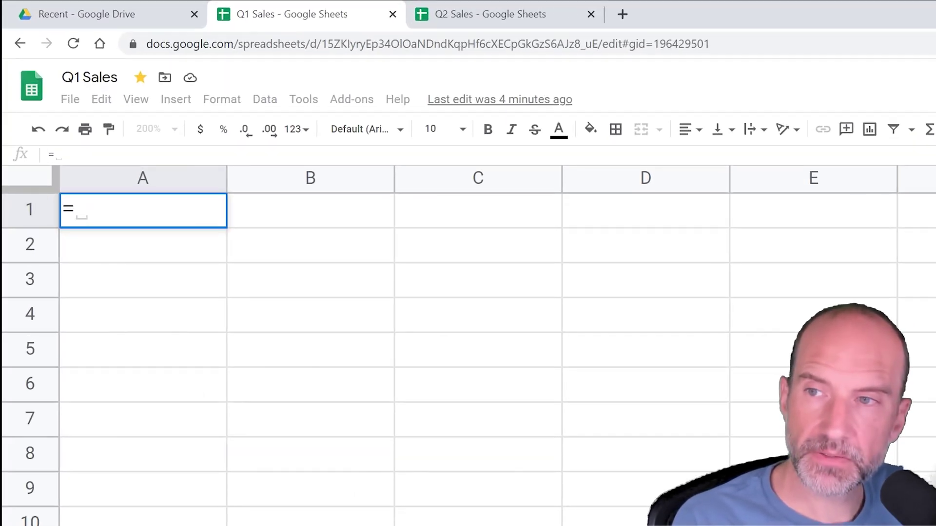
text(FILTE)
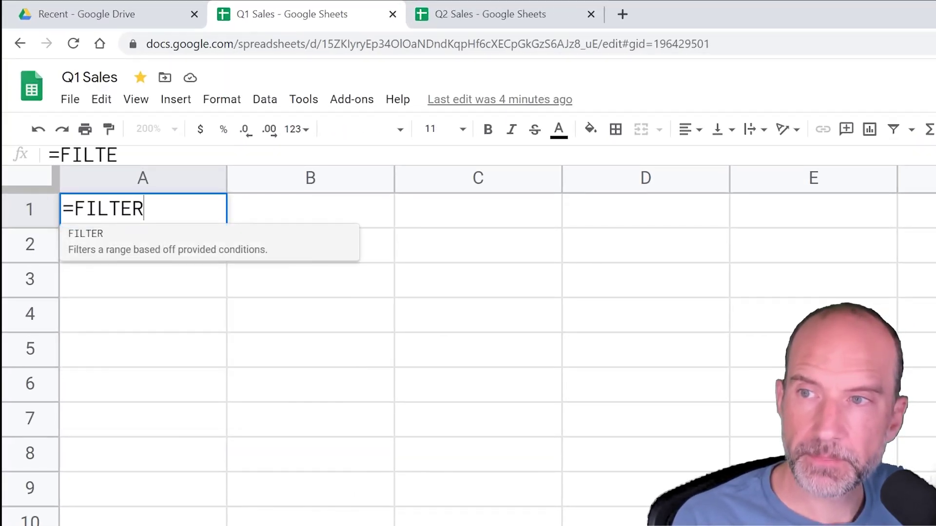
text(R()
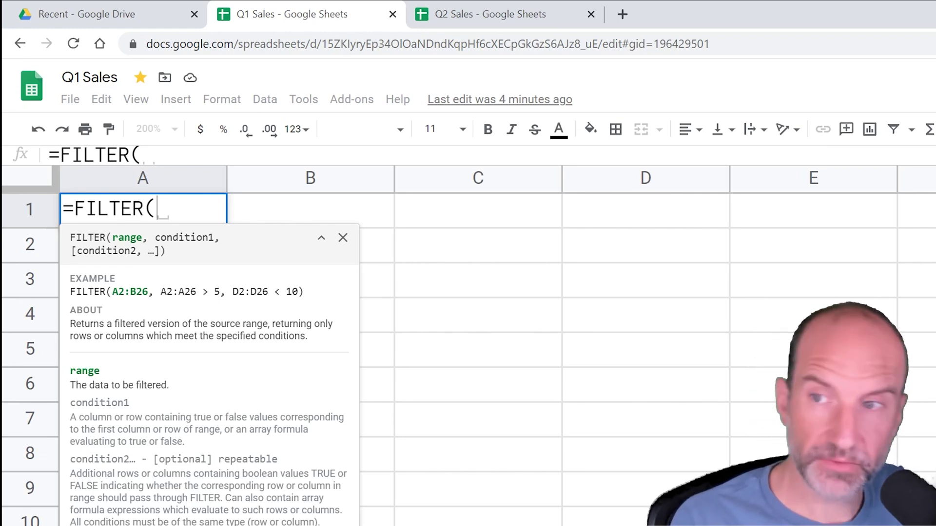
text({)
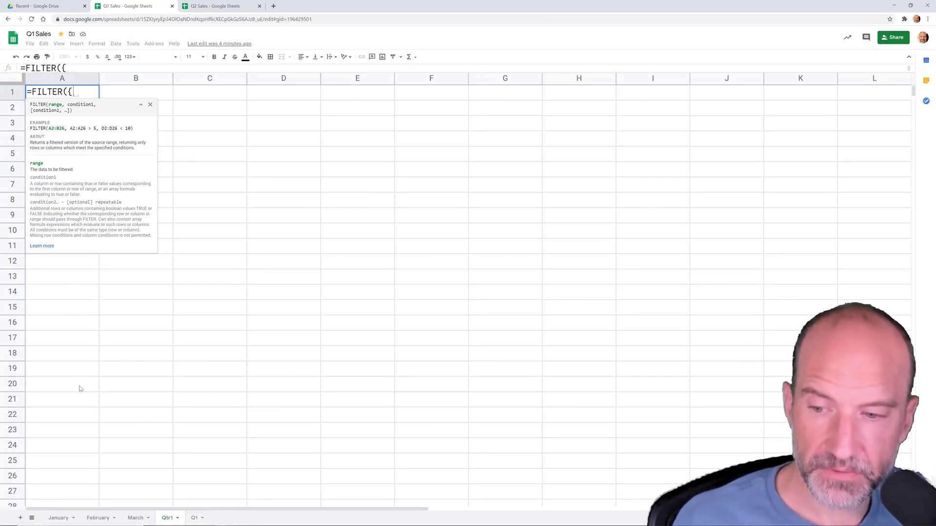
- Reference January!A1:C17 in the formula, then trim it to the open-ended January!A1:C
click(59, 518)
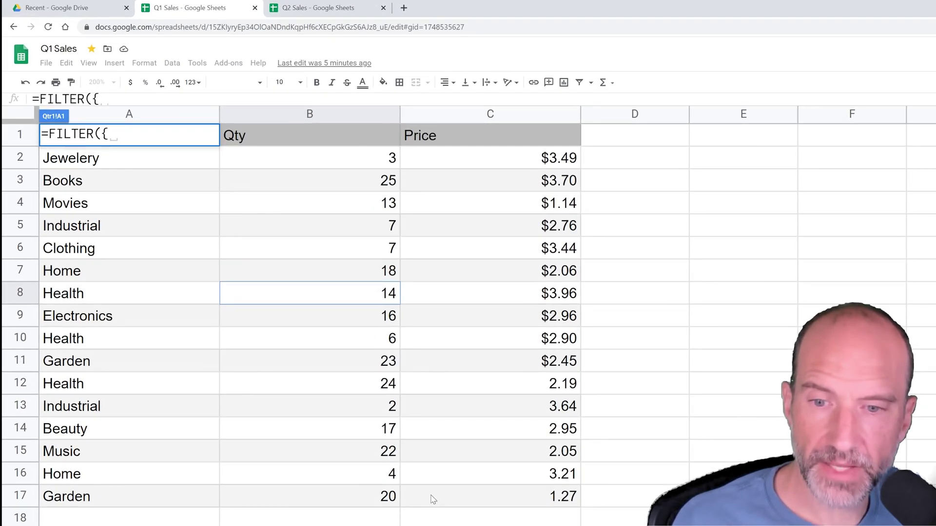
click(293, 340)
drag(433, 500, 163, 146)
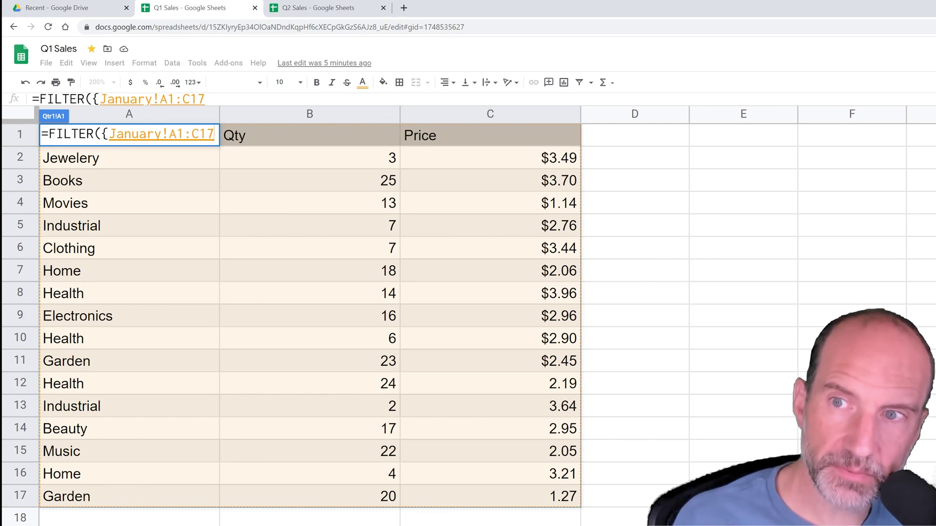
key(shift+Left)
key(shift+Left)
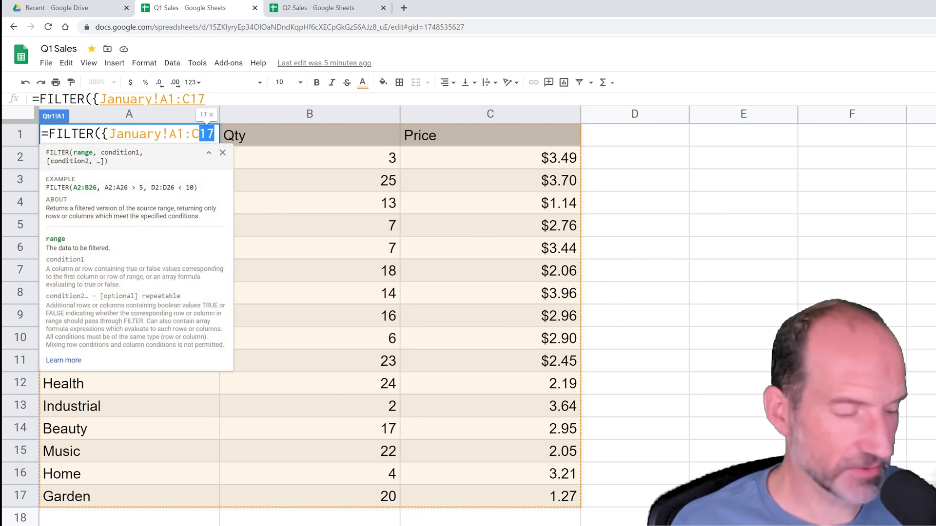
key(BackSpace)
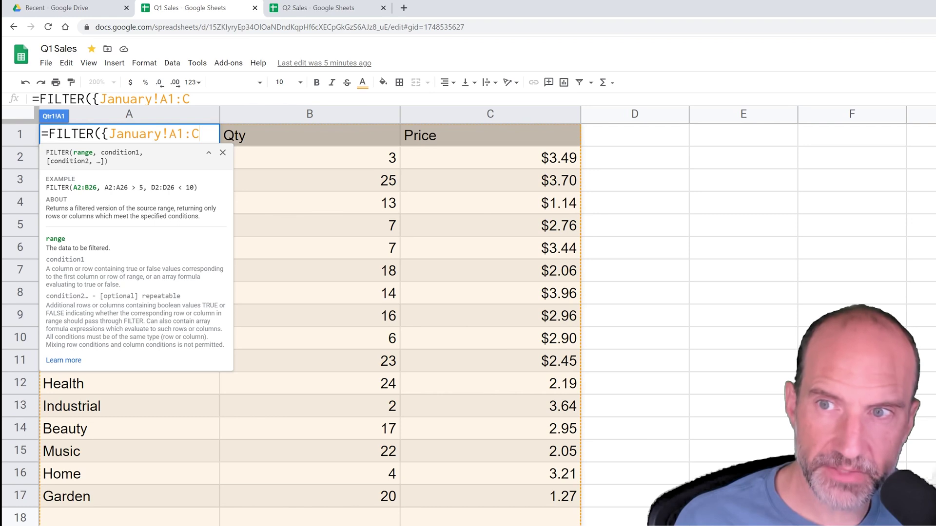
- Paste two more copies of January!A1:C into the array, separated by semicolons
text(;)
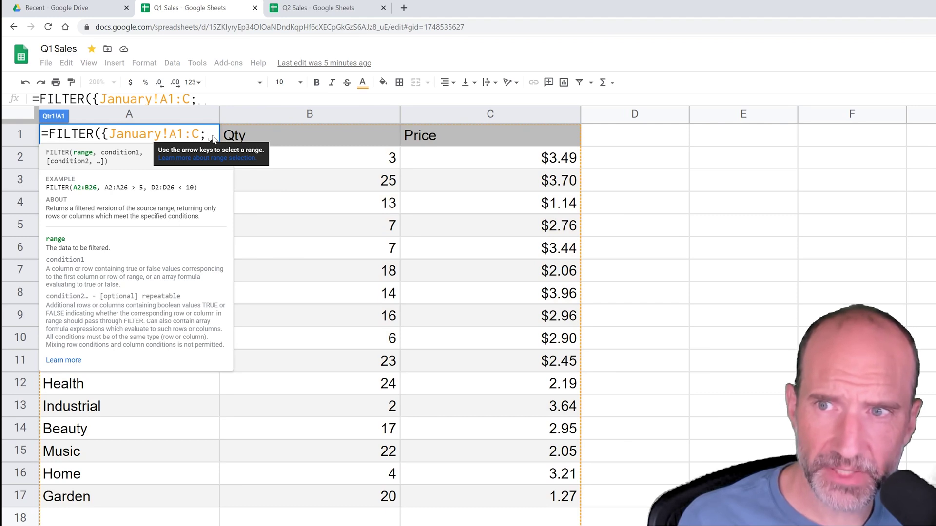
key(ctrl+Down)
key(Right)
key(Left)
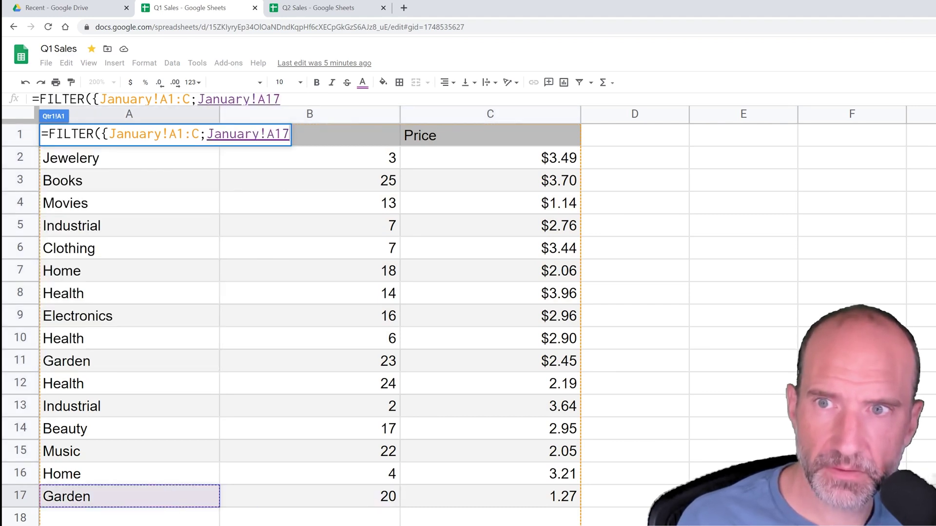
key(BackSpace)
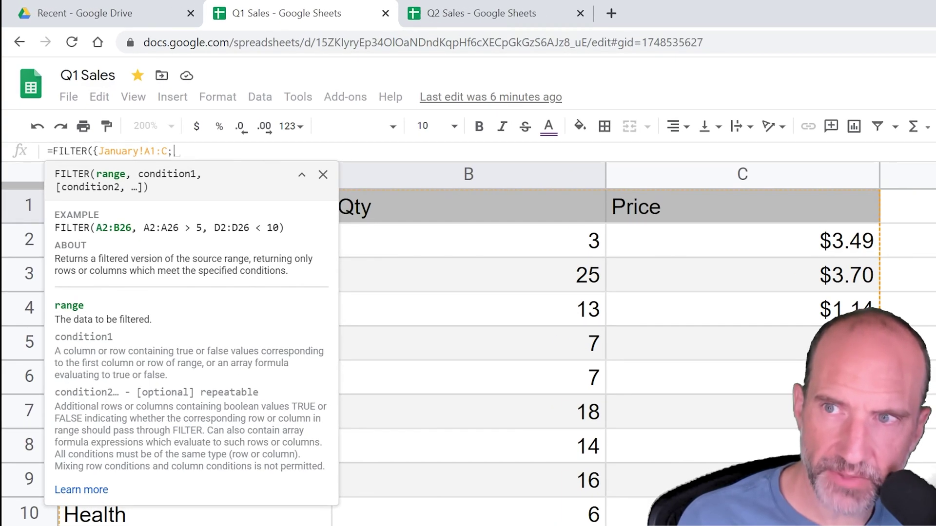
key(Left)
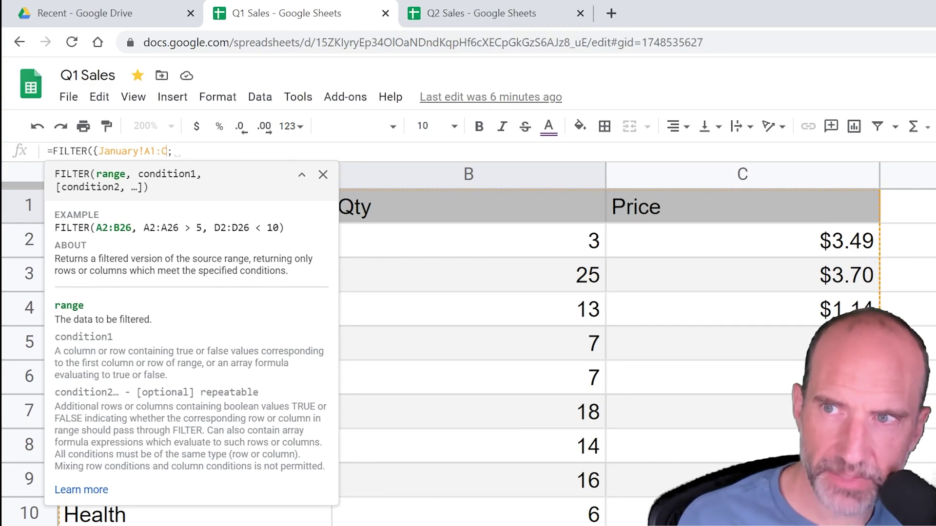
key(shift+Left)
key(shift+Left)
key(shift+Left)
key(shift+Left)
key(shift+Left)
key(shift+Left)
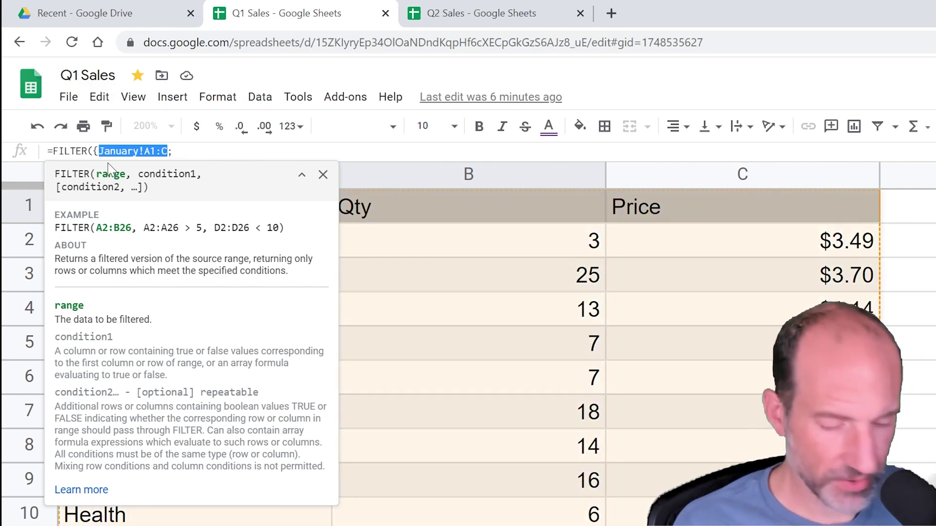
key(End)
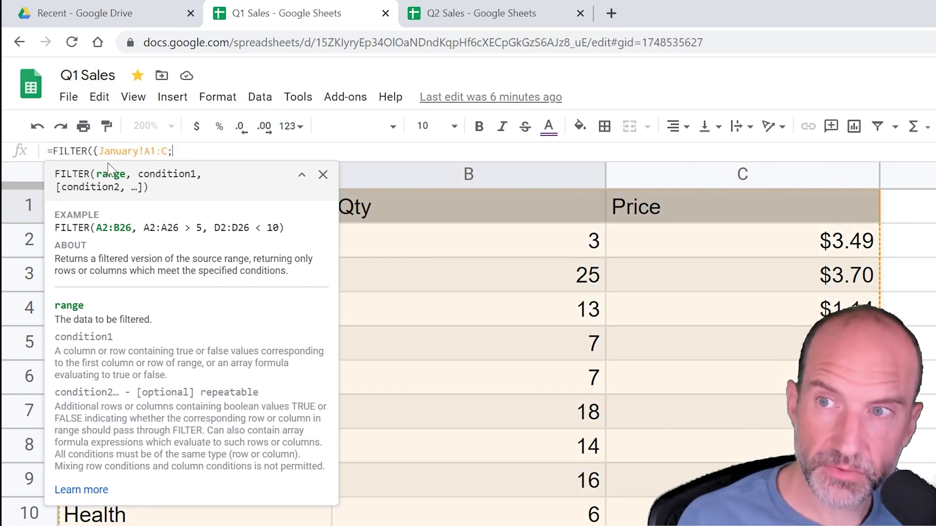
text(January!A1:C)
text(;)
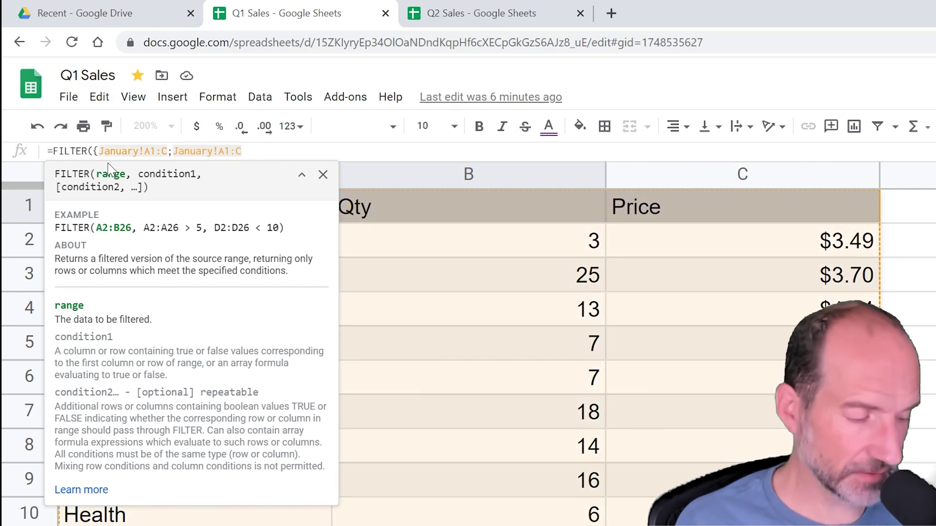
text(January!A1:C)
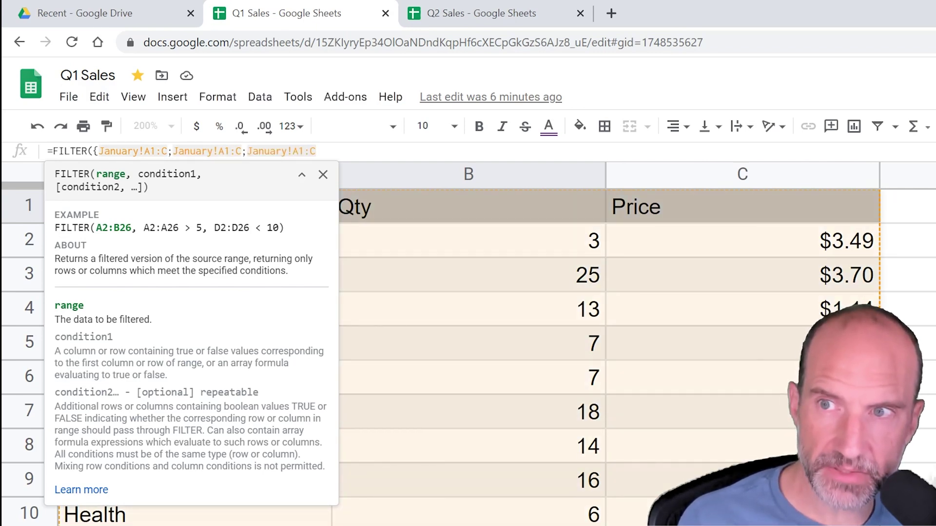
- Change the copies to February!A2:C and March!A2:C and close the array brace
key(shift+Right)
key(shift+Right)
key(shift+Right)
key(shift+Right)
key(shift+Right)
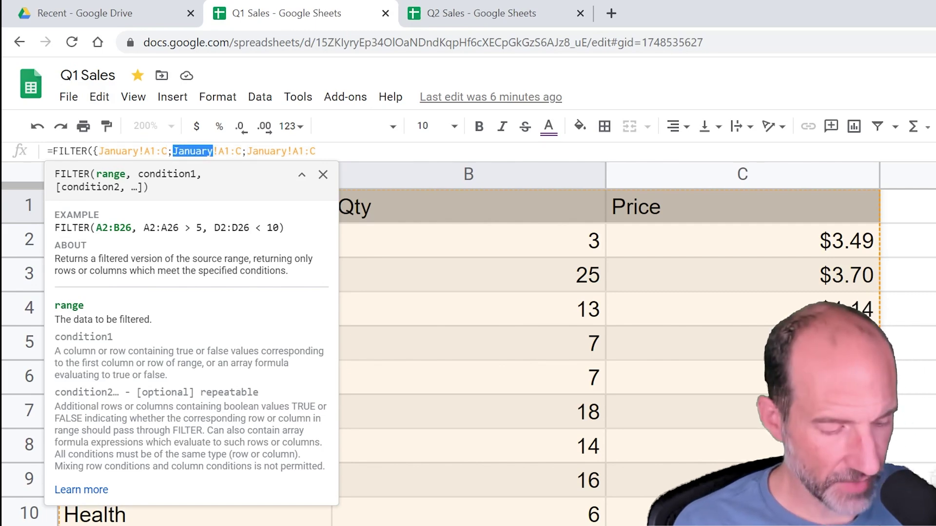
text(F)
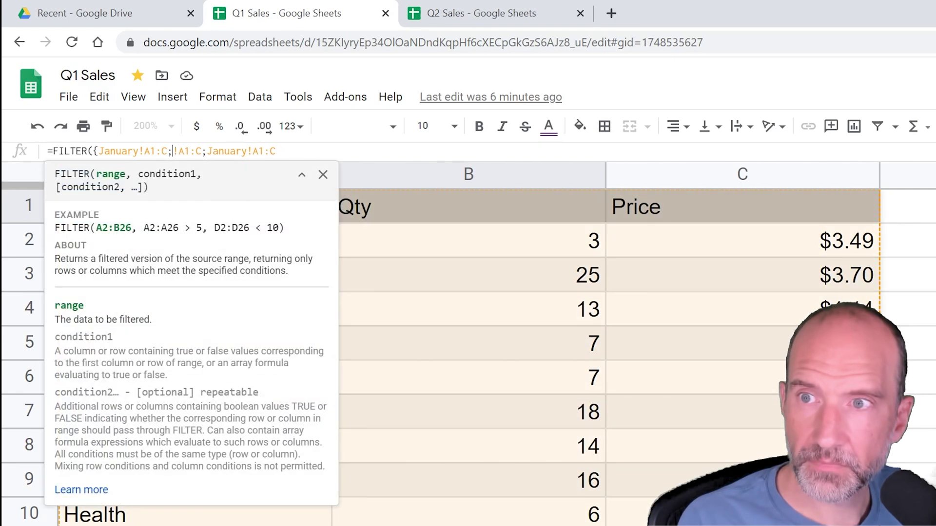
text(ebruary)
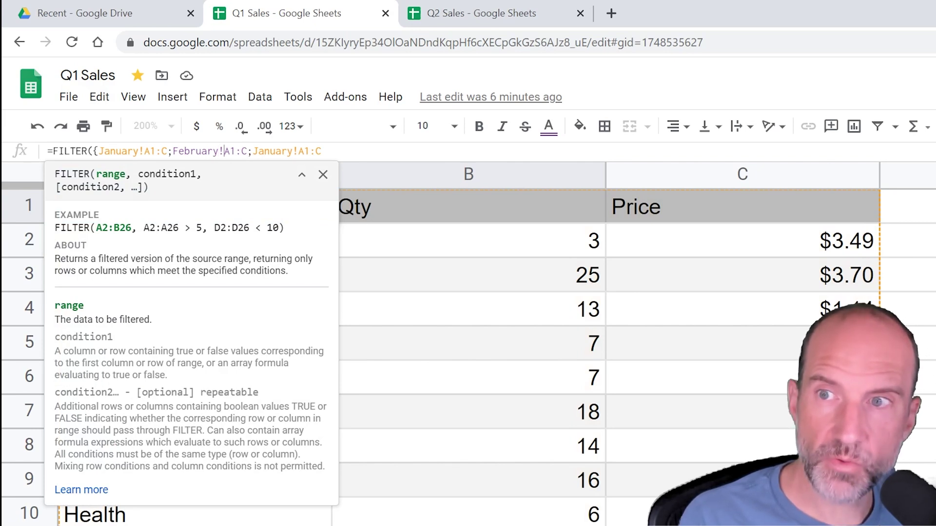
click(234, 151)
key(BackSpace)
text(2)
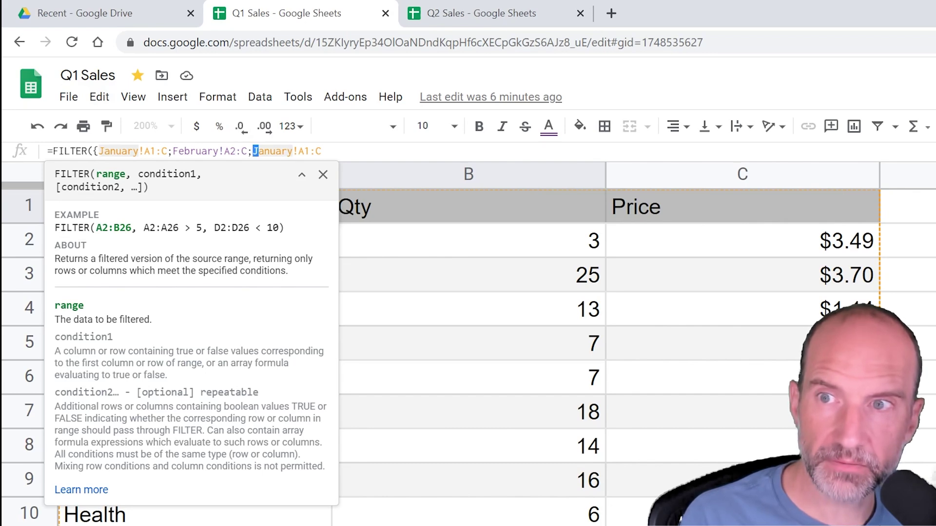
drag(253, 151, 276, 151)
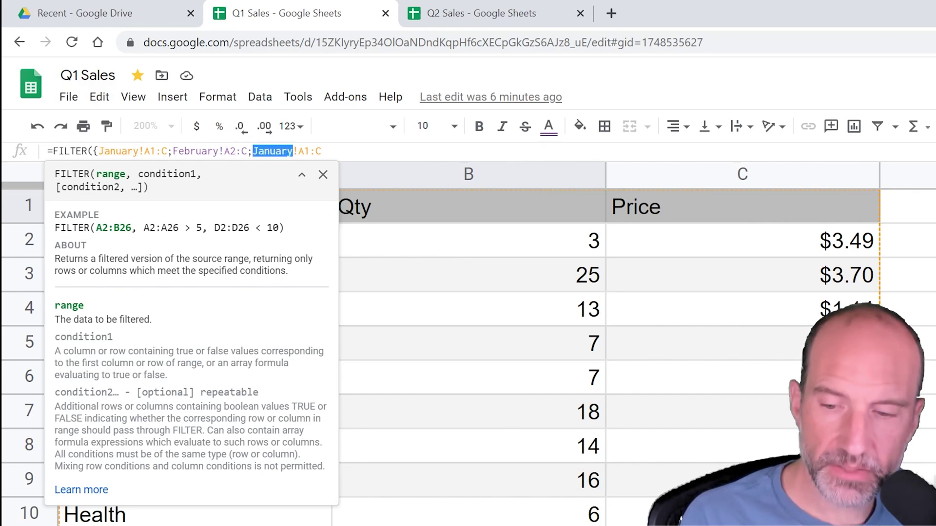
text(March)
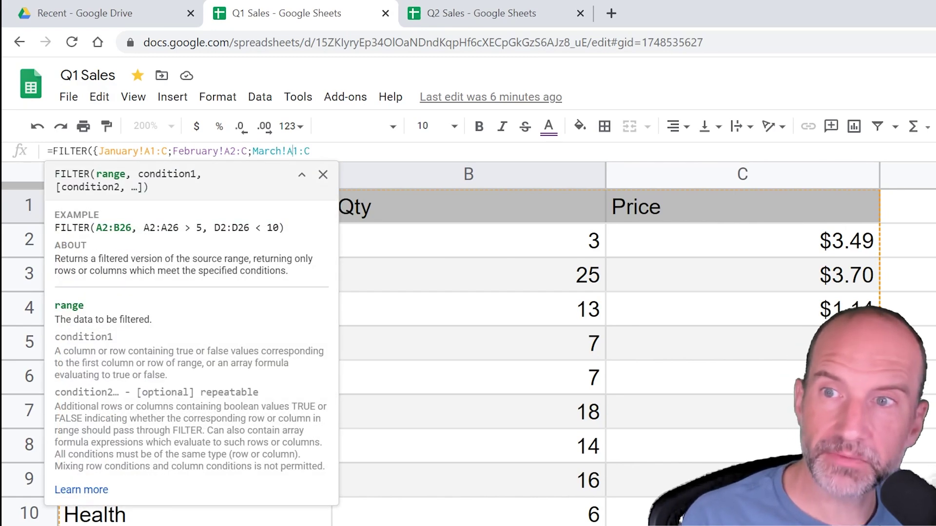
click(295, 151)
key(BackSpace)
text(2)
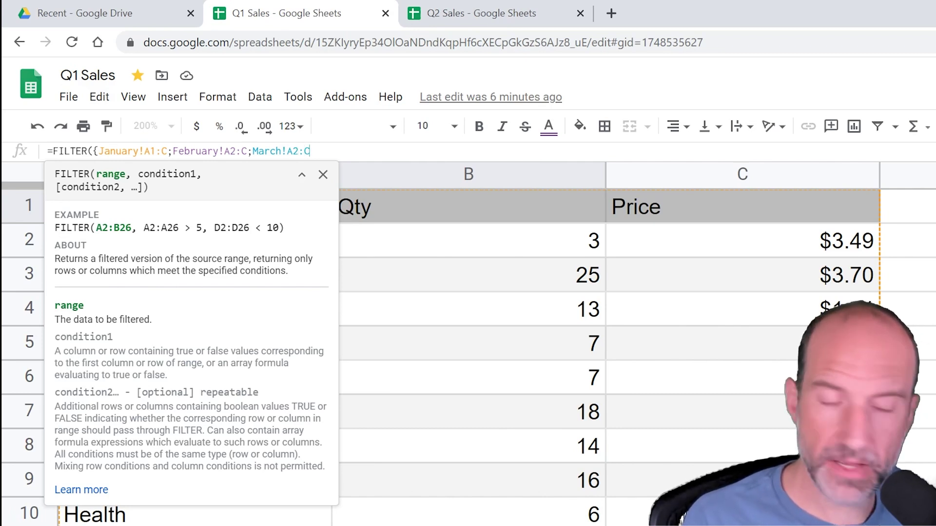
text(})
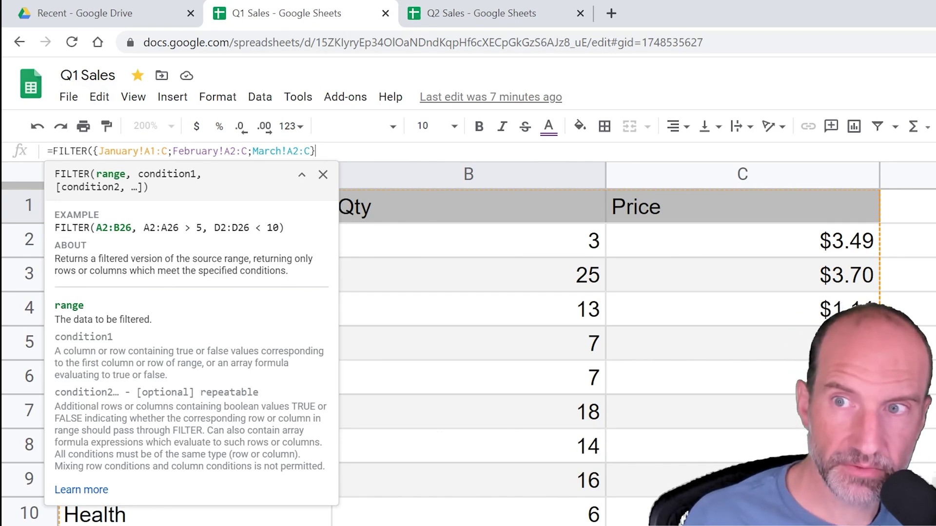
- Add a comma and begin the condition NOT(ISBLANK({ after the array
text(,)
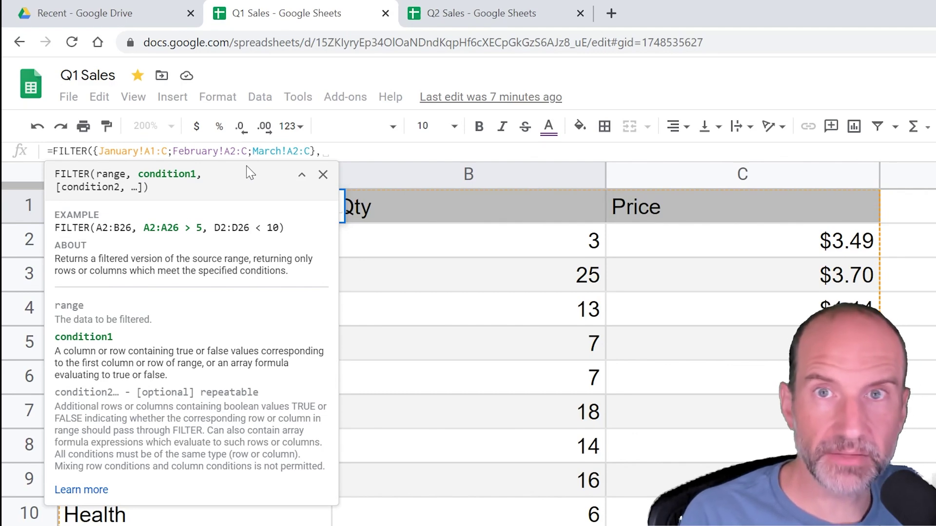
text(NOT)
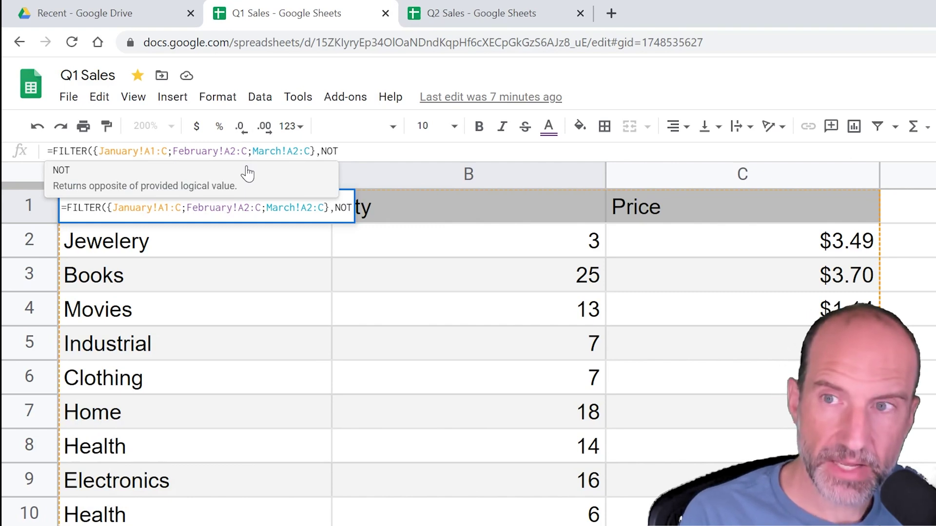
text(()
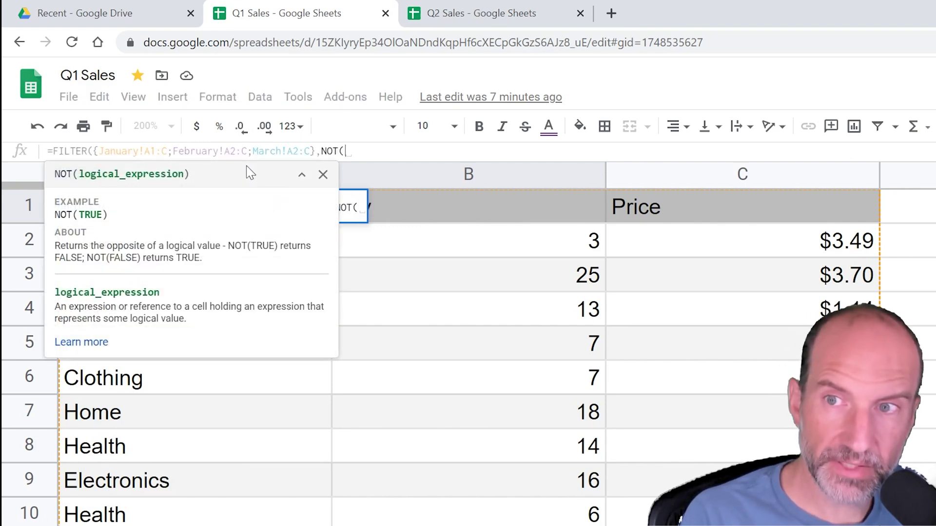
text(ISBLANK)
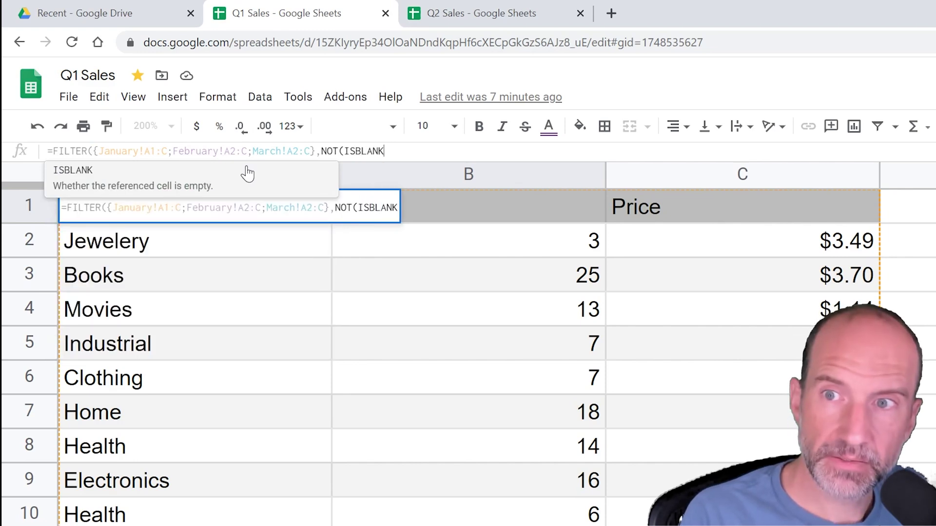
text(()
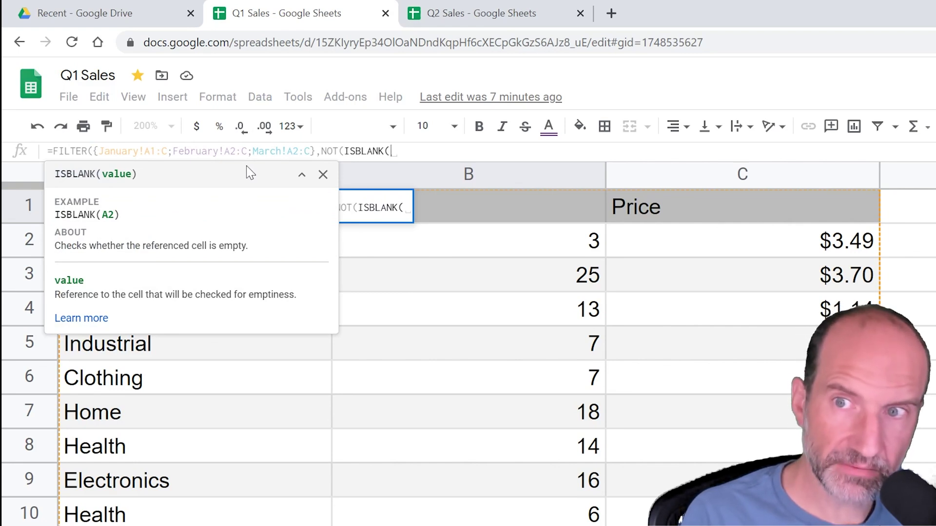
text({)
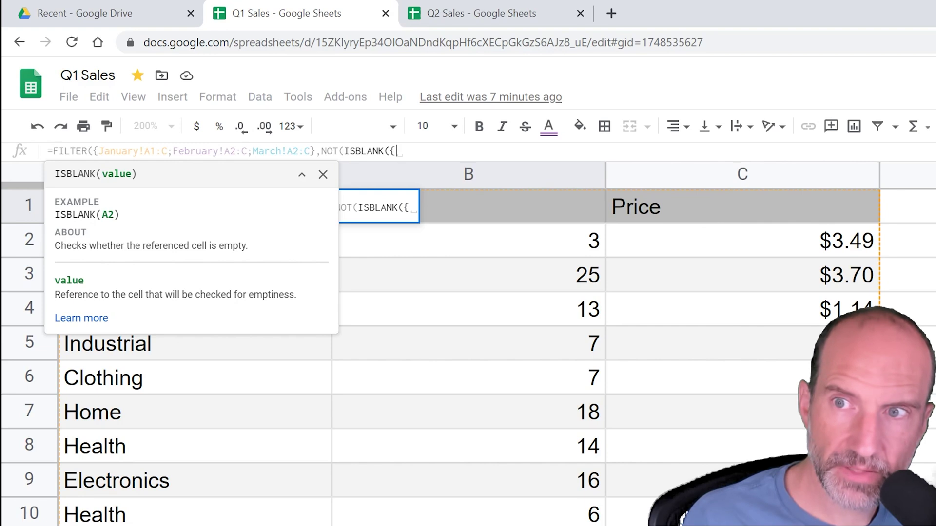
- Copy the three stacked month ranges and paste them inside ISBLANK
click(311, 152)
drag(298, 151, 104, 152)
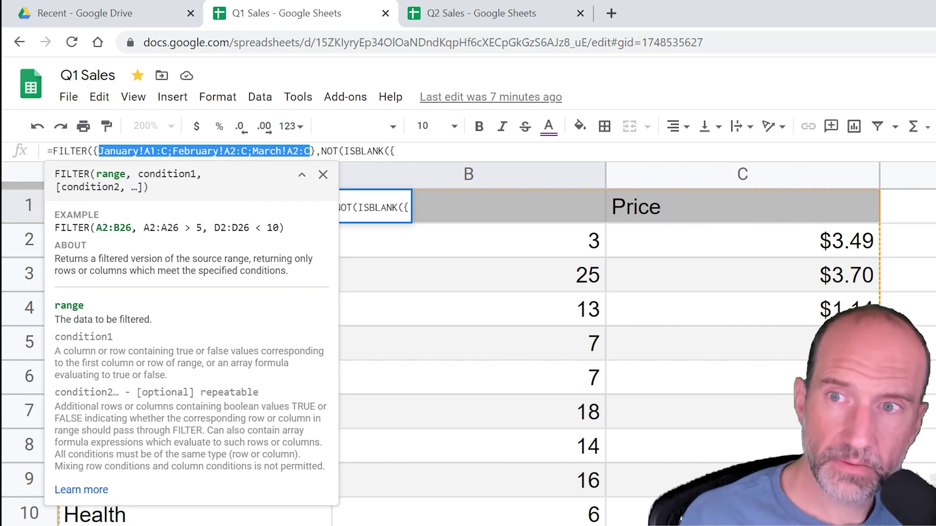
key(End)
text(January!A1:C;February!A2:C;March!A2:C)
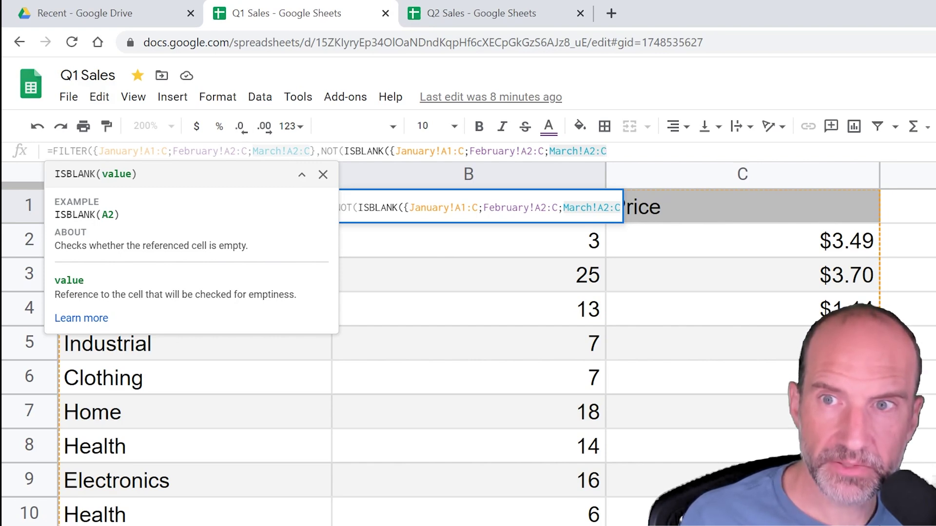
- Change the pasted ranges to end in column A, add three closing brackets, and confirm the formula
text(A)
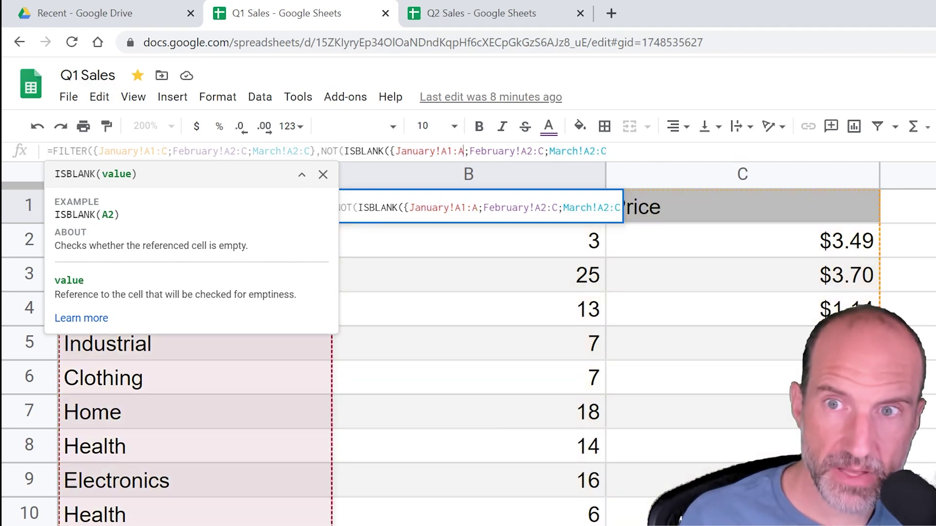
key(shift+Right)
text(A)
key(Right)
key(shift+Right)
key(BackSpace)
key(BackSpace)
key(BackSpace)
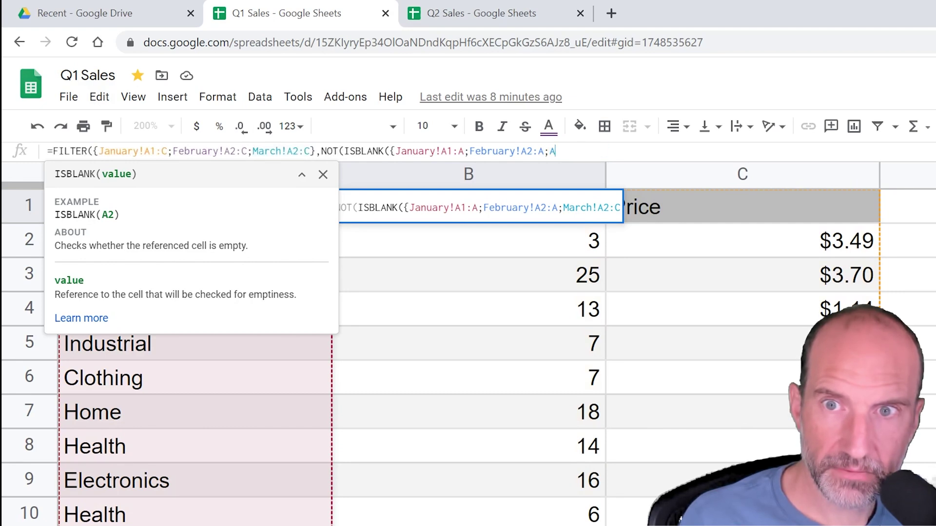
text(A)
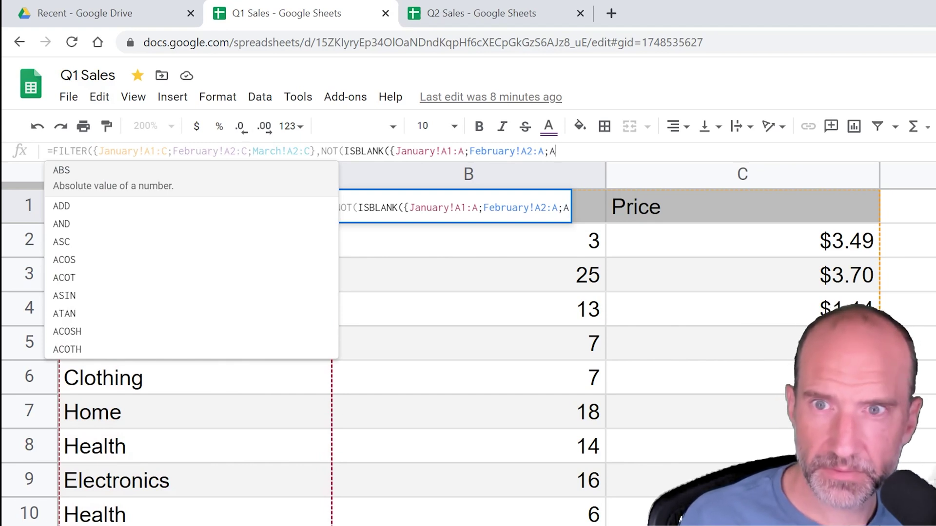
key(shift+Left)
text(March)
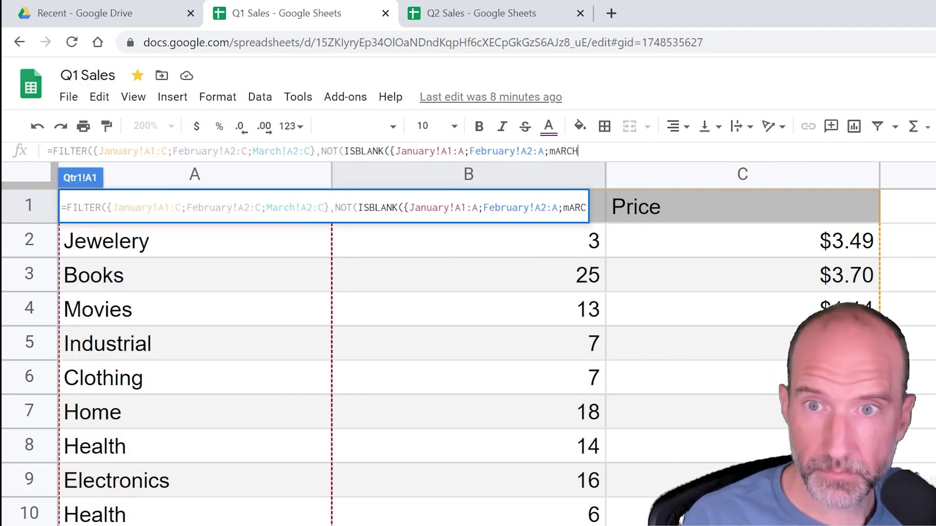
text(!A2)
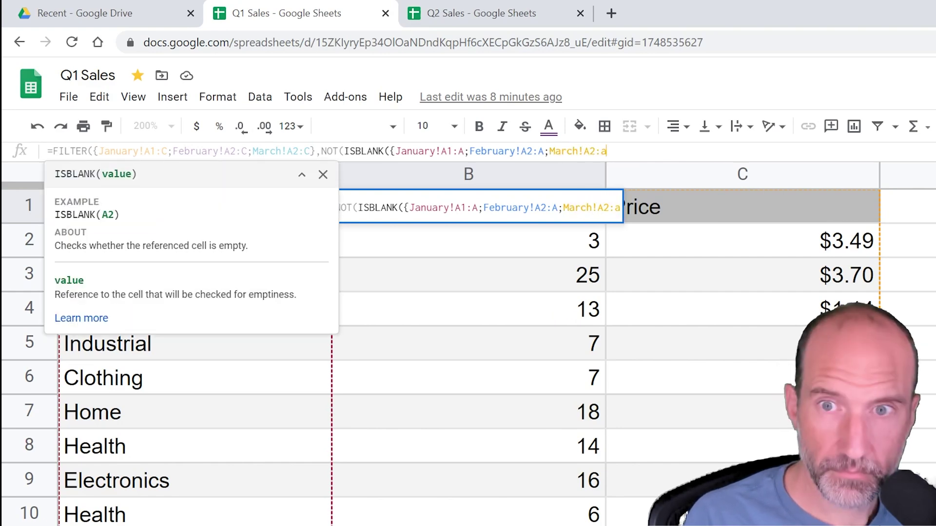
text(:A)
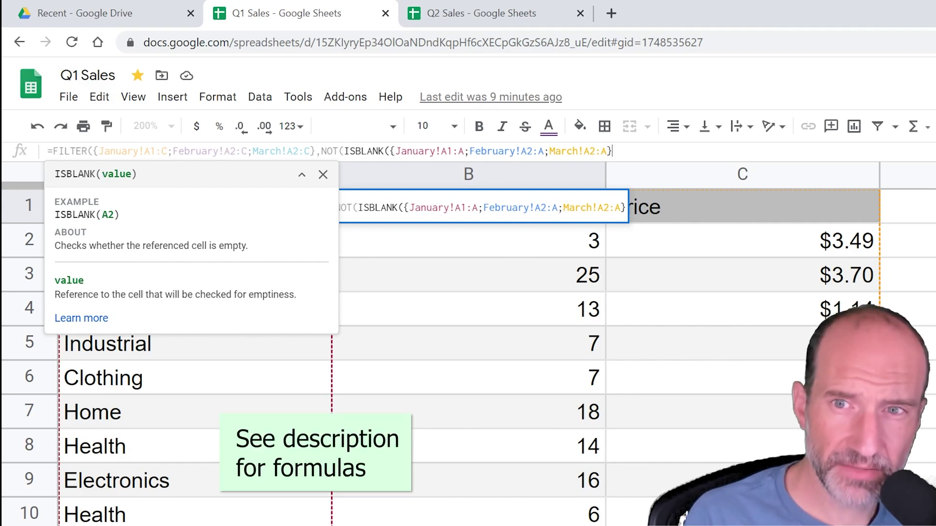
text())
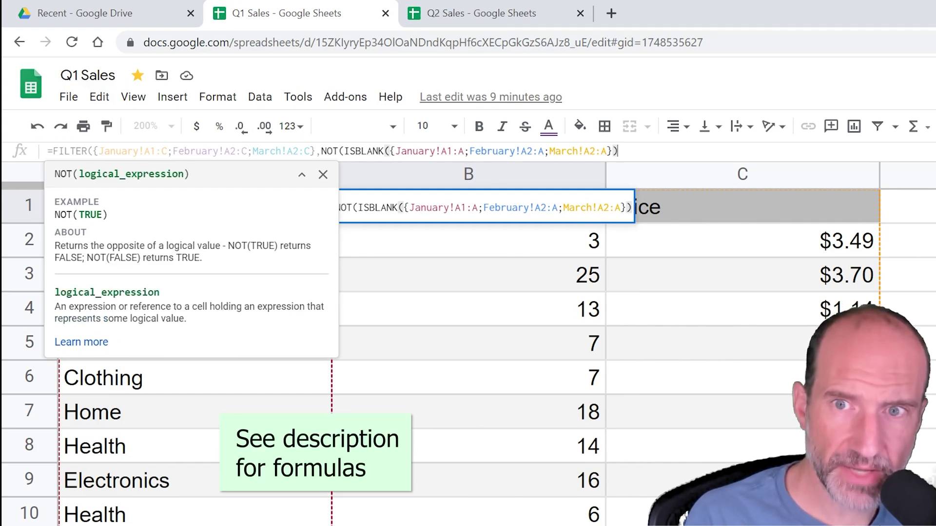
text())
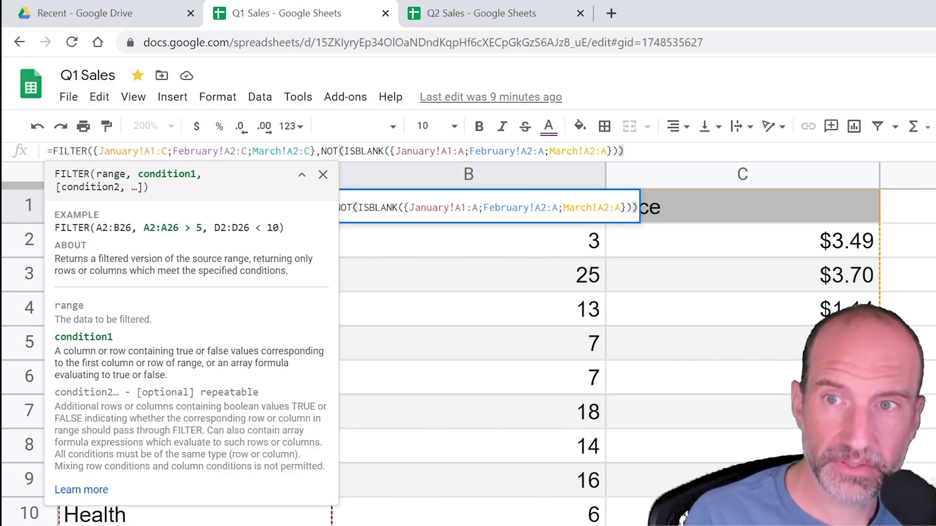
text())
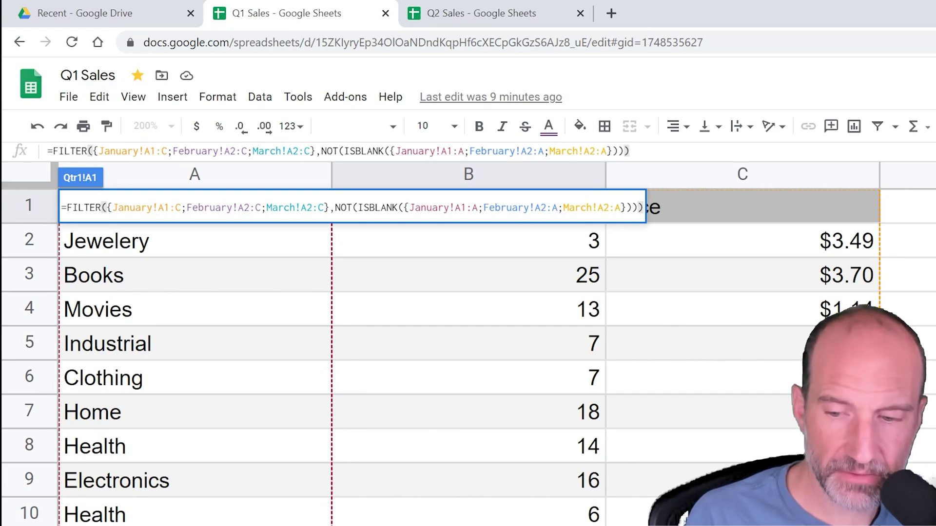
key(Escape)
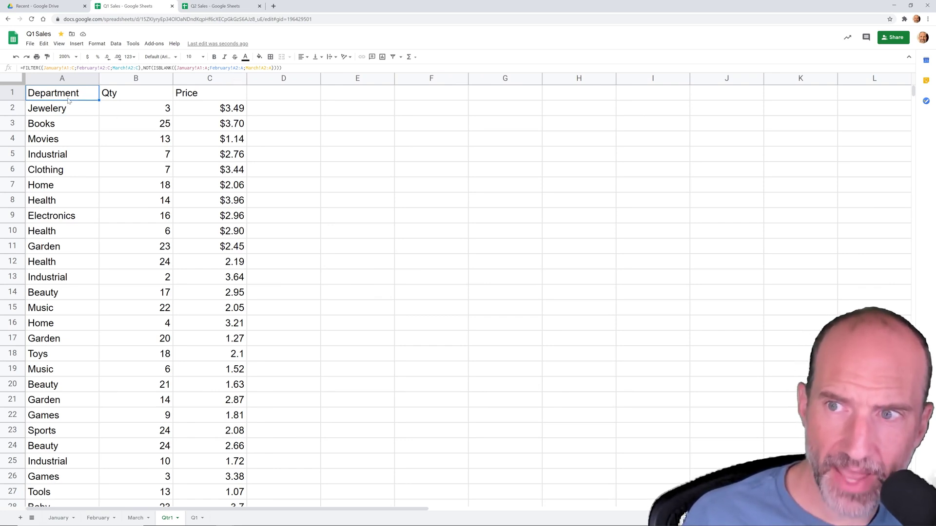
click(54, 521)
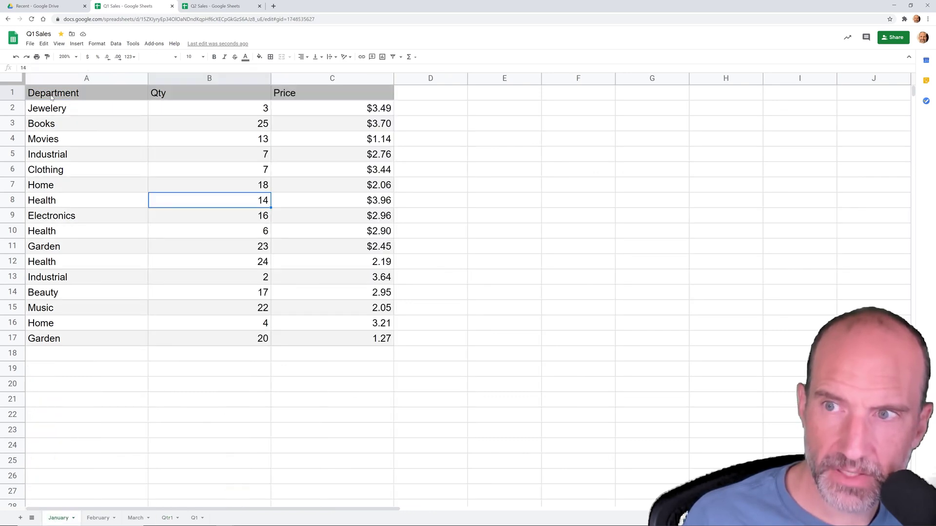
click(52, 96)
click(53, 108)
click(53, 125)
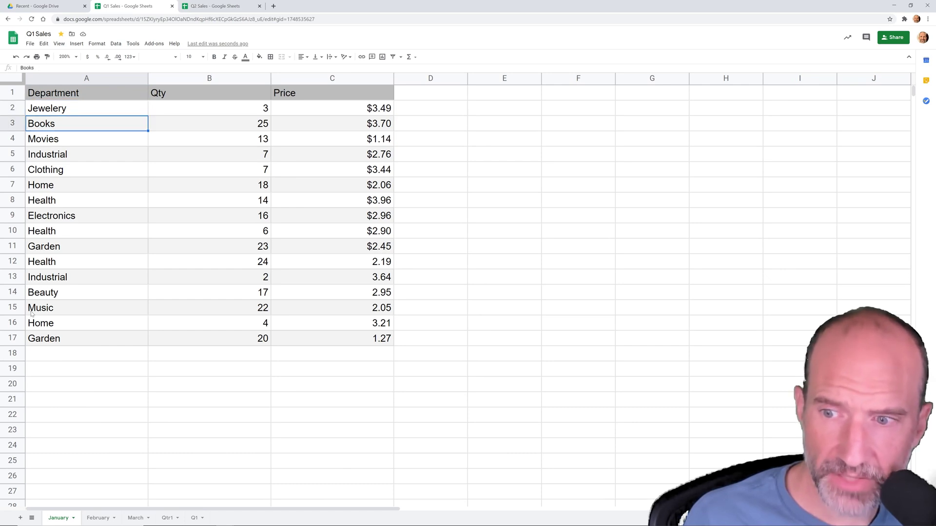
click(99, 519)
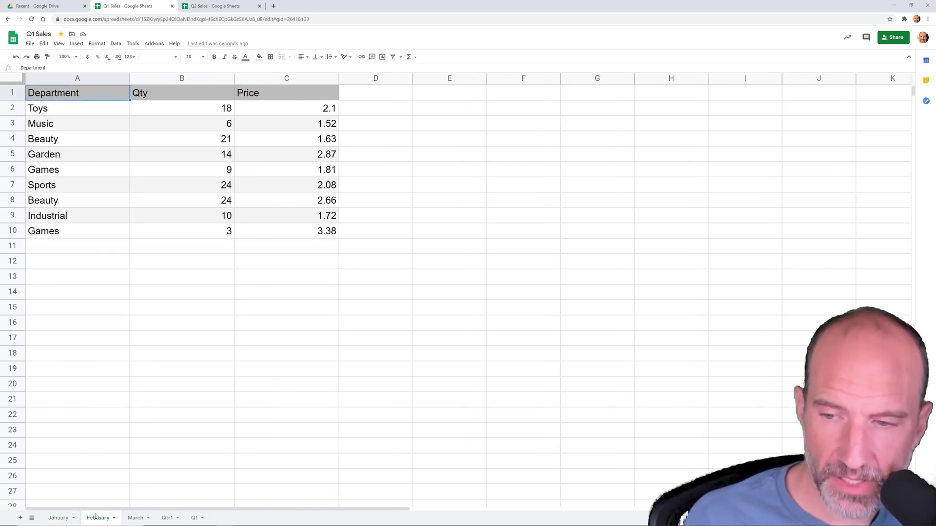
drag(100, 236, 88, 110)
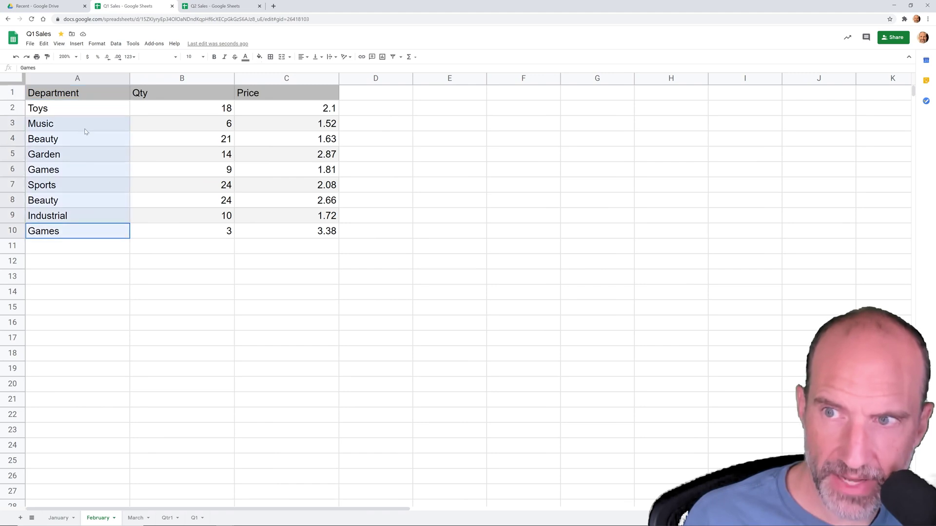
click(133, 518)
drag(87, 345, 88, 116)
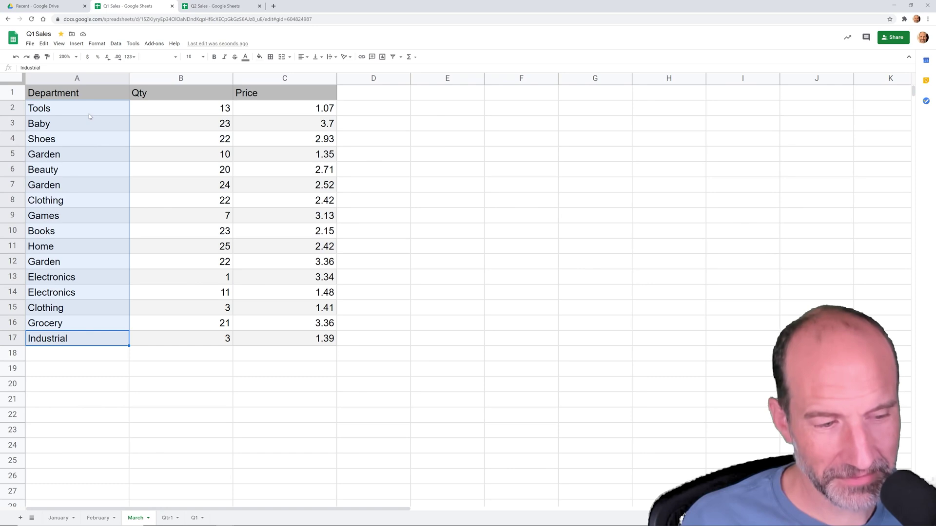
click(167, 517)
scroll(144, 414, down, 3)
scroll(141, 413, down, 3)
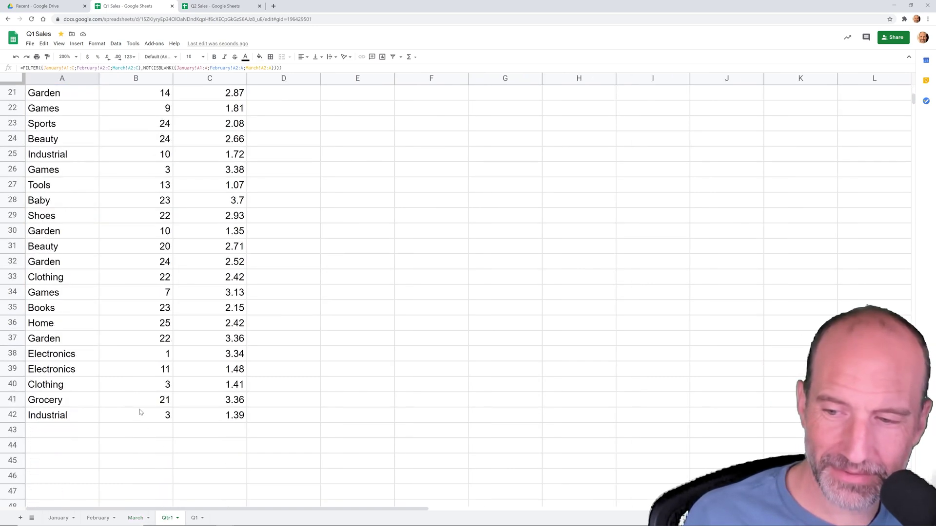
click(83, 414)
scroll(84, 414, up, 6)
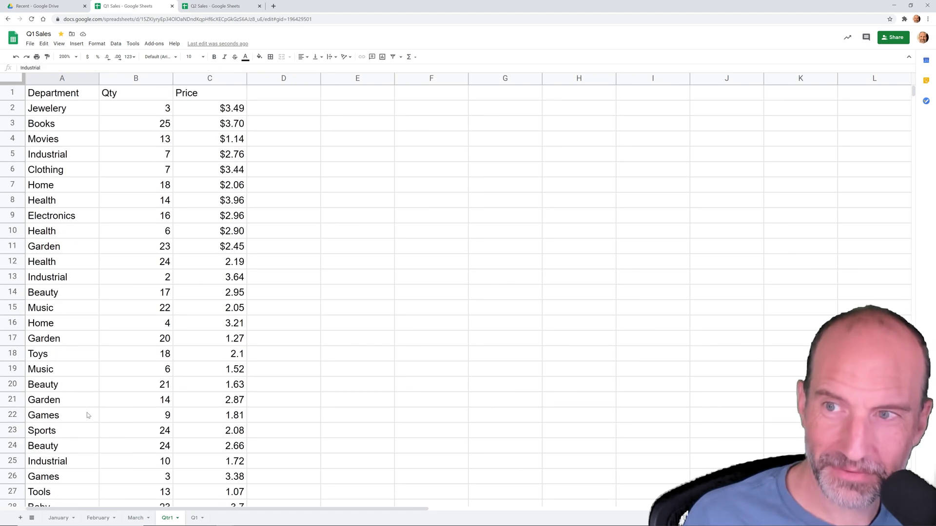
click(42, 96)
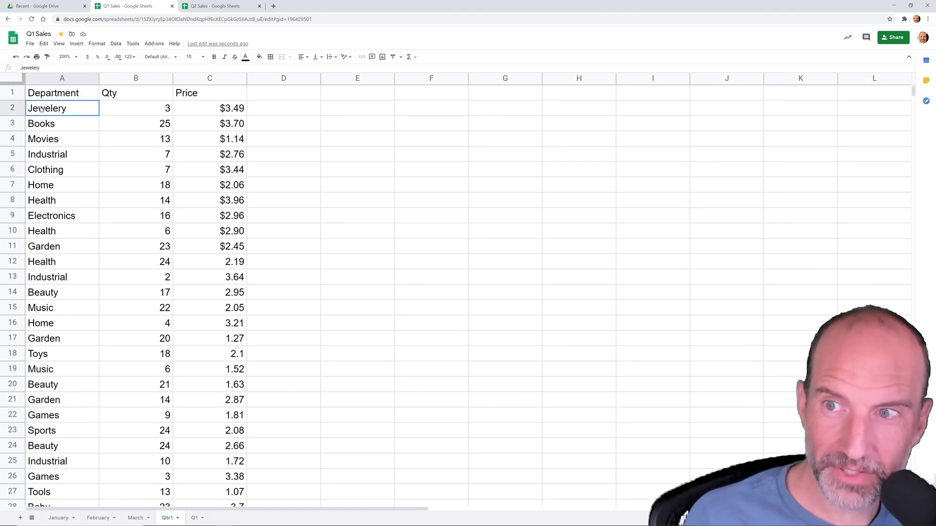
click(43, 126)
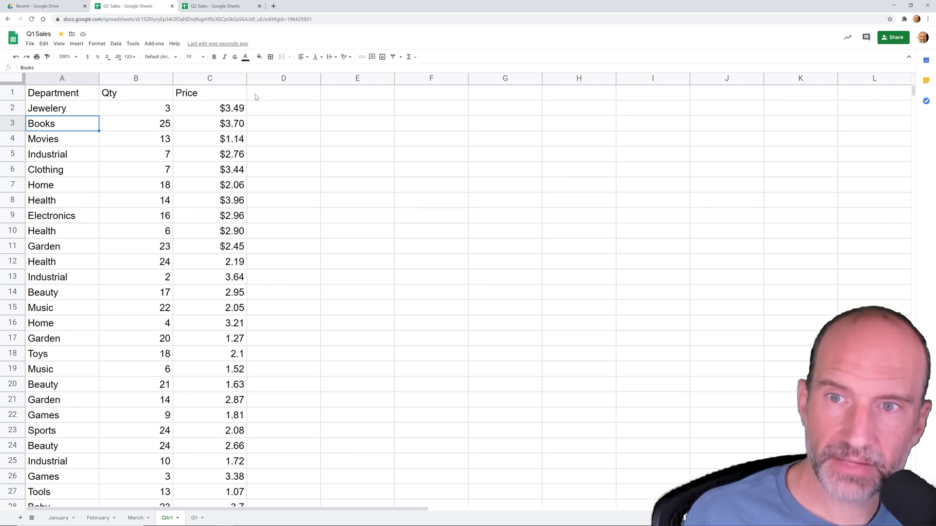
click(209, 98)
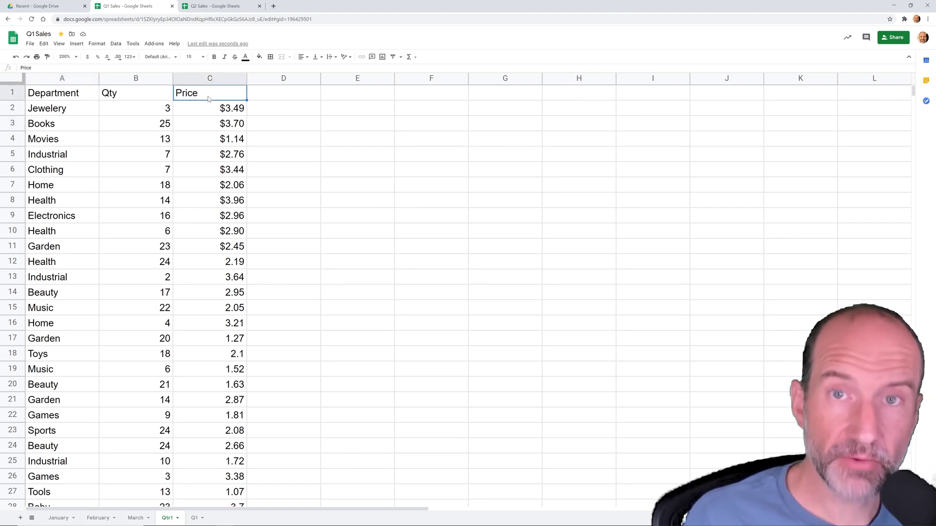
click(325, 97)
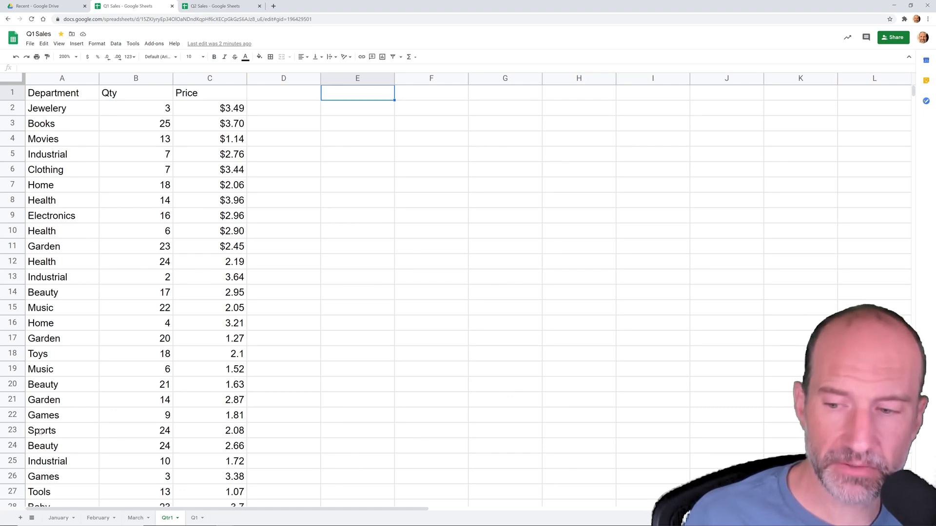
- Paste January's Department, Qty and Price headers into Qtr1 E1:G1, then briefly open the Data menu
click(58, 518)
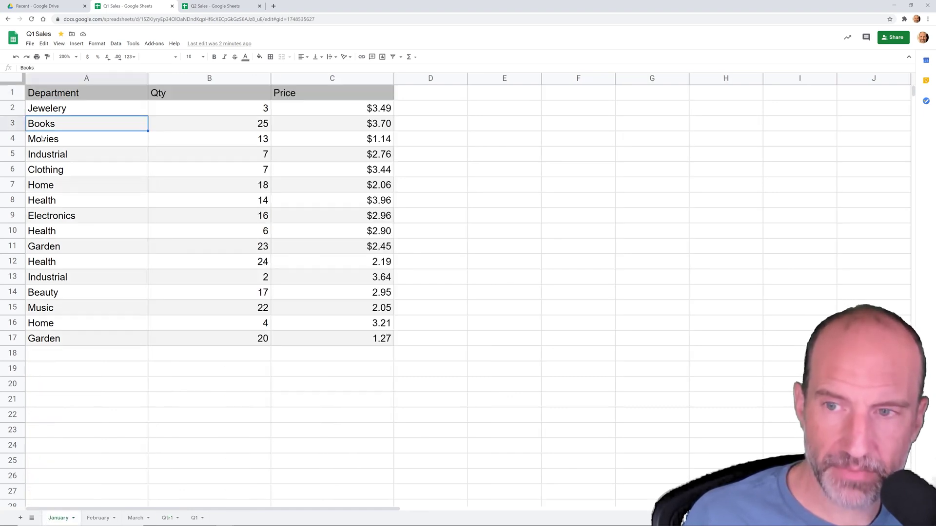
drag(56, 89, 284, 93)
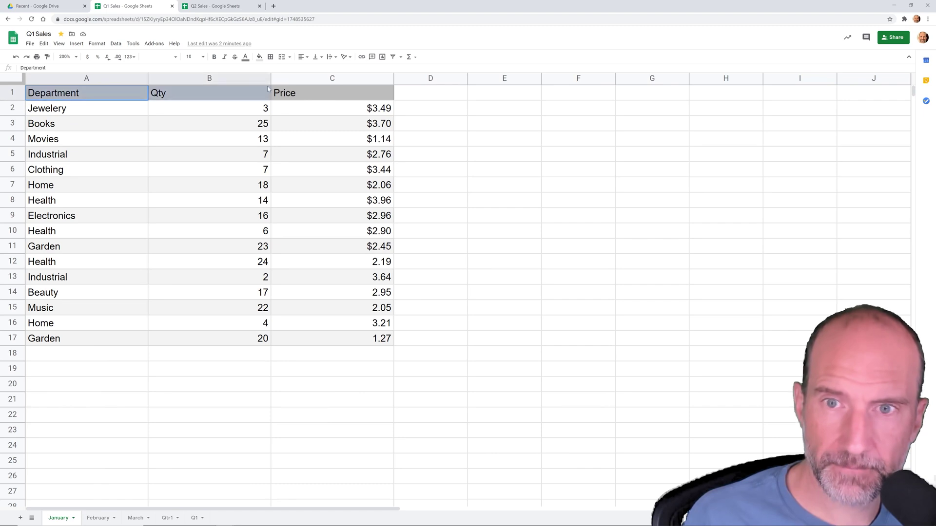
key(ctrl+c)
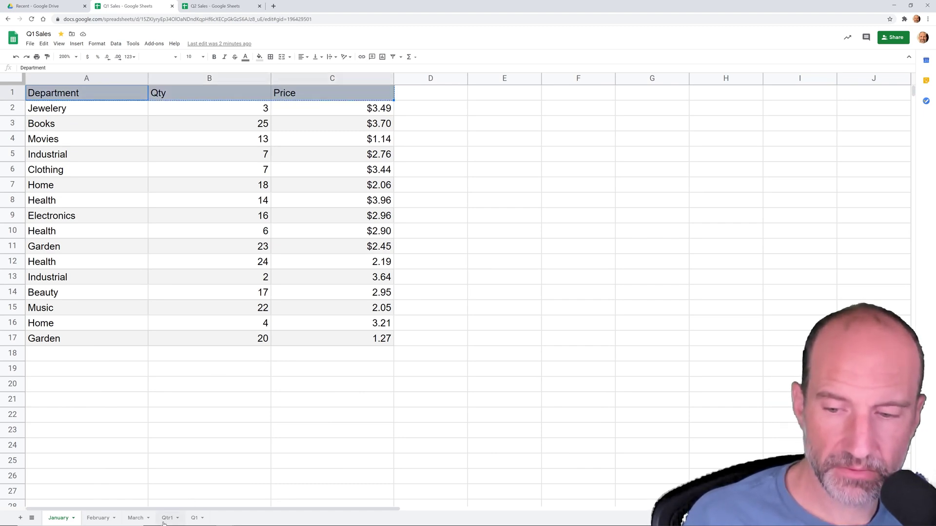
click(164, 519)
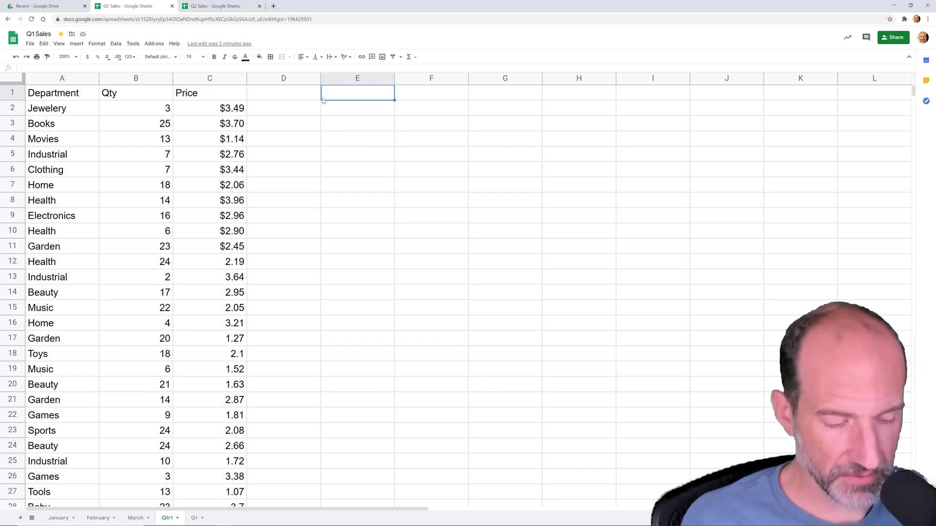
key(ctrl+v)
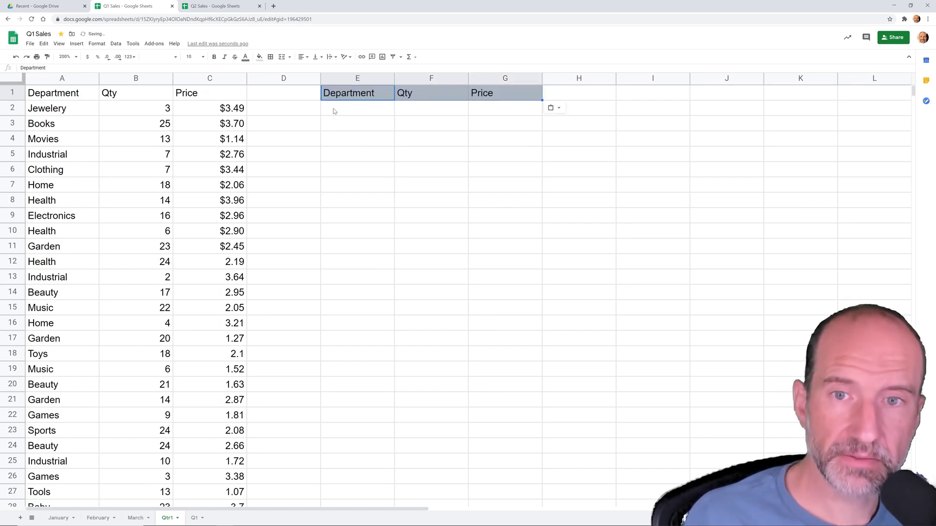
click(334, 111)
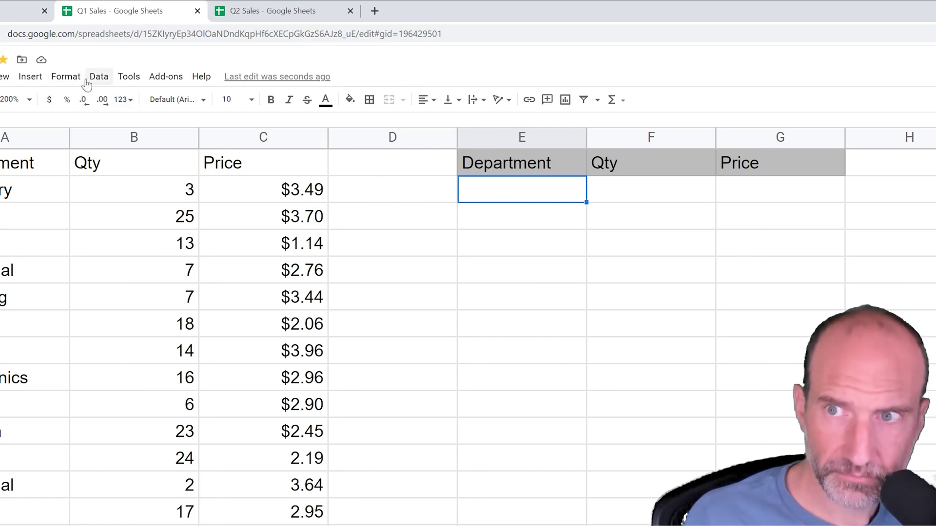
click(105, 81)
mouse_move(133, 192)
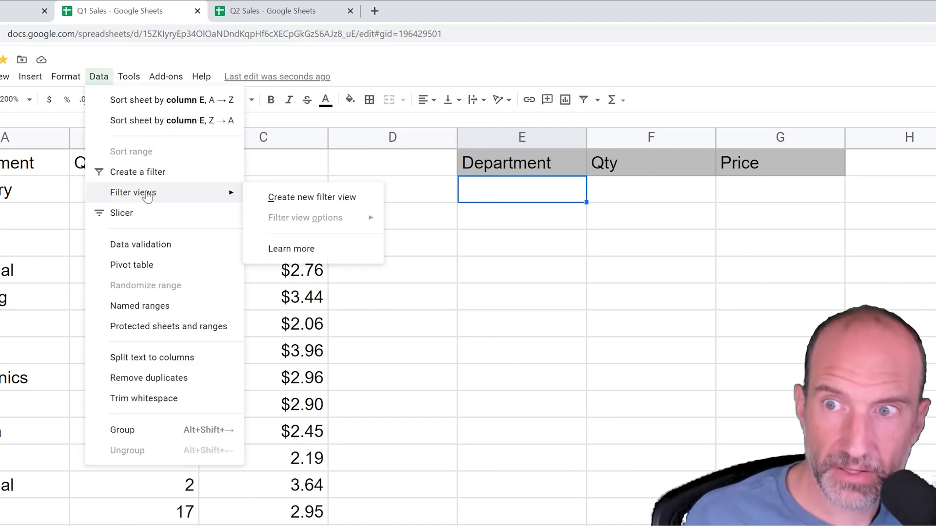
click(524, 195)
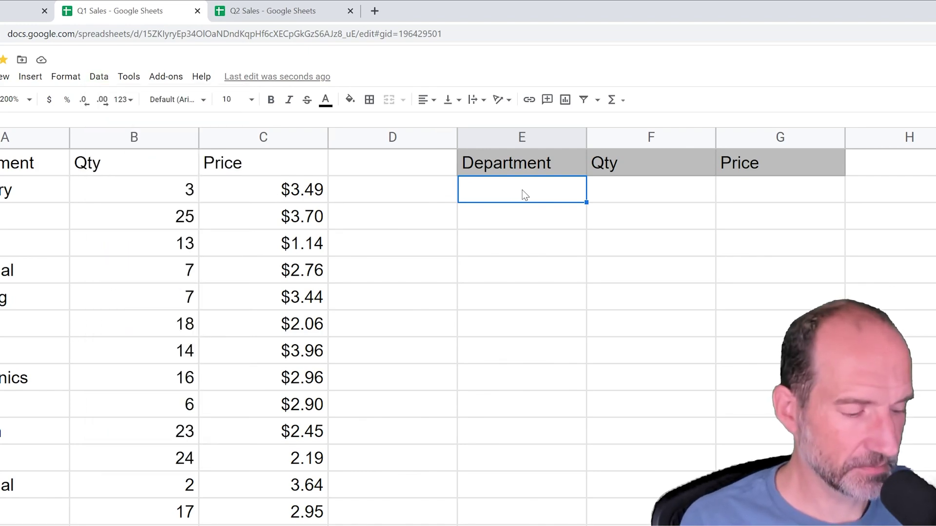
- Abandon a started SORT formula in E2 and inspect the stacked ranges in A1's FILTER formula
text(=SORT)
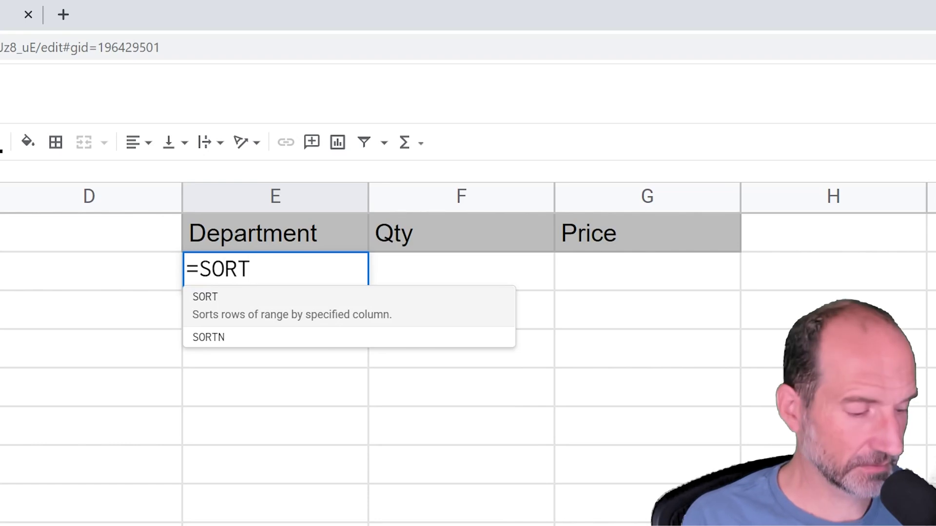
text(()
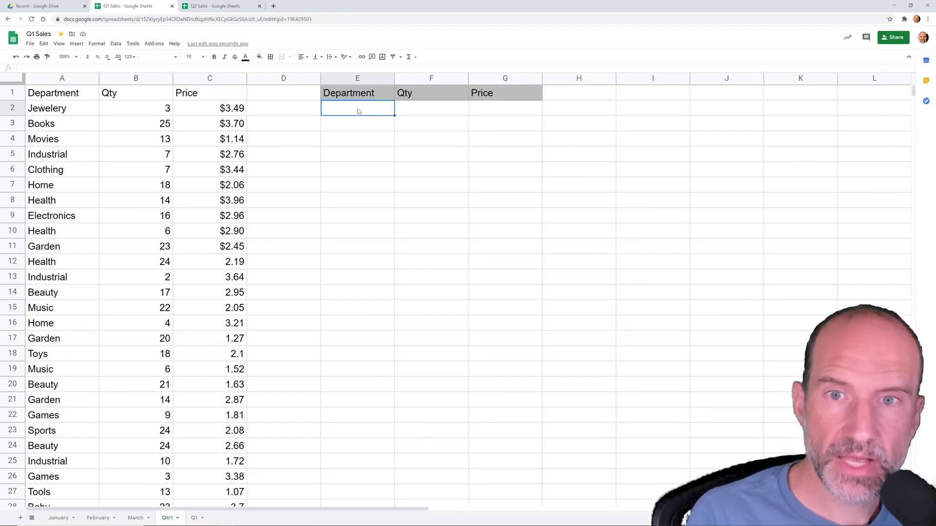
key(Left)
key(Left)
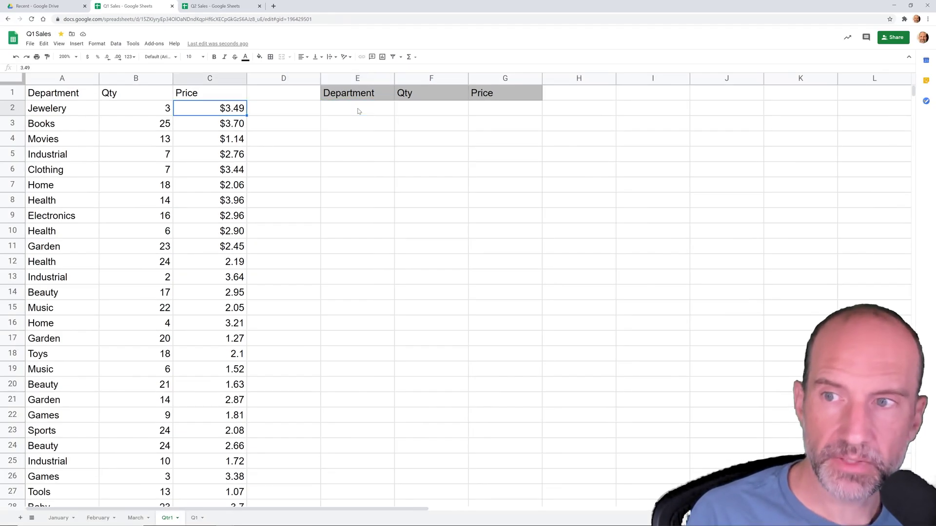
key(Left)
key(Left)
key(Up)
key(Return)
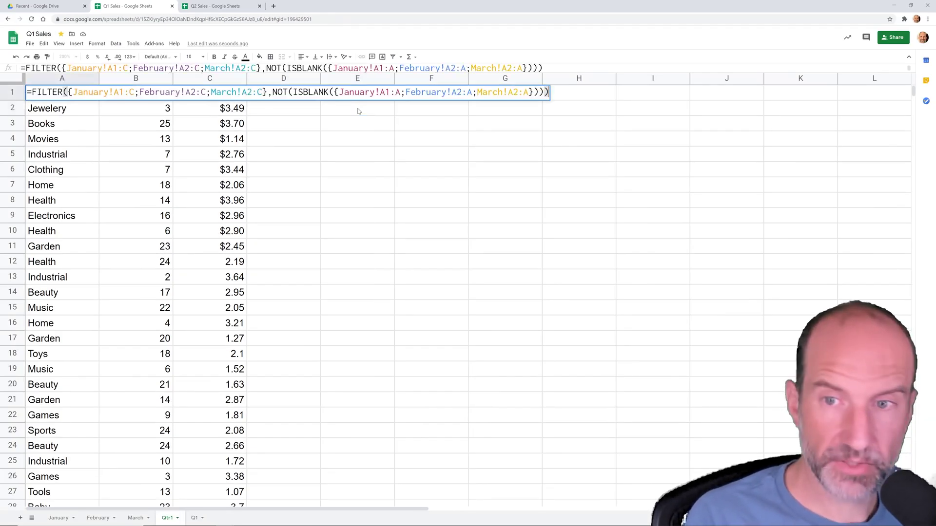
key(Left)
key(Left)
key(Left)
key(Left)
key(Left)
key(Left)
key(Left)
key(Left)
key(Left)
key(Left)
key(Left)
key(Left)
key(Left)
key(Left)
key(Left)
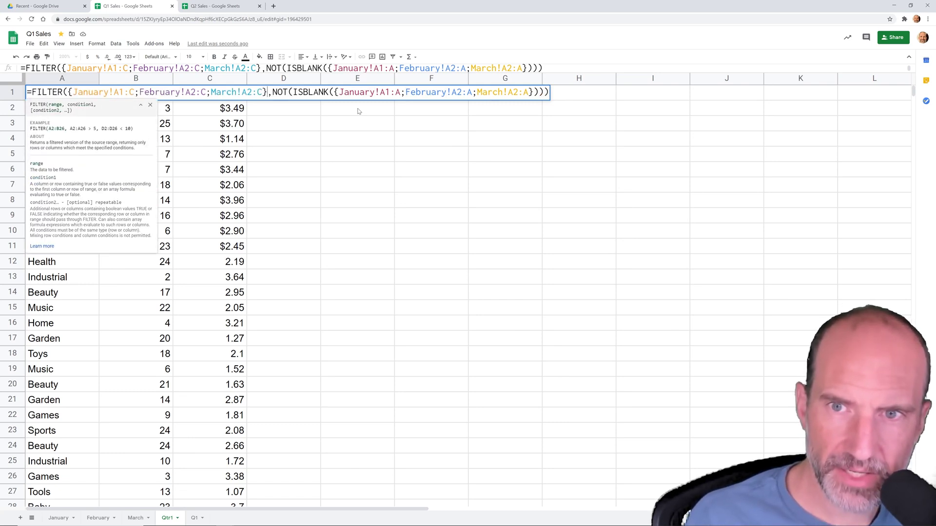
key(Left)
key(Left)
key(shift+Left)
key(shift+Left)
key(shift+Left)
key(shift+Left)
key(shift+Left)
key(shift+Left)
key(shift+Left)
key(shift+Left)
key(shift+Left)
key(shift+Left)
key(shift+Left)
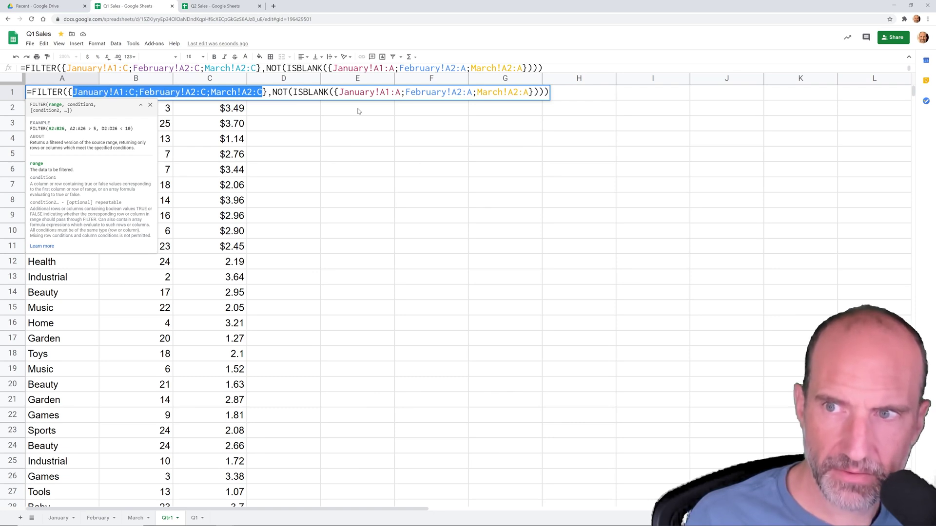
key(Escape)
key(Right)
key(Right)
key(Right)
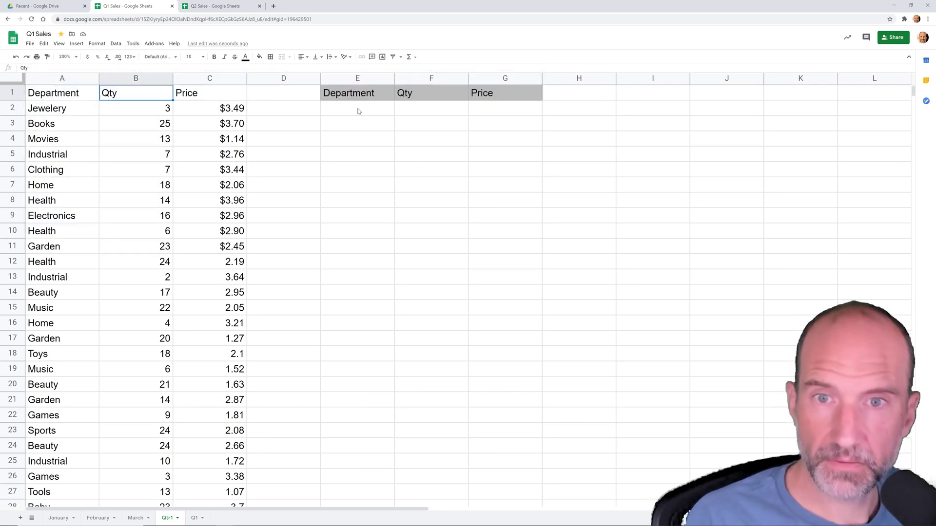
- Enter =SORT({January!A2:C;February!A2:C;March!A2:C},1,TRUE) in E2
click(358, 111)
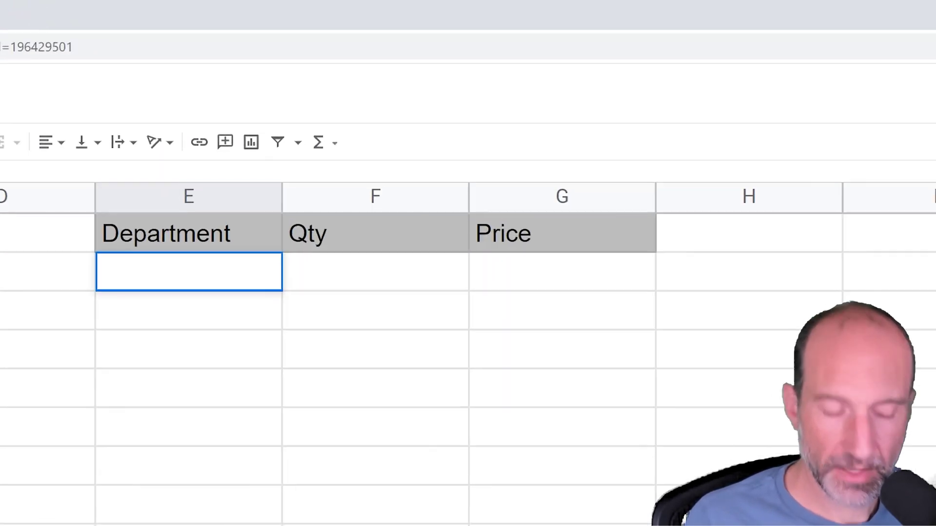
text(=SORT()
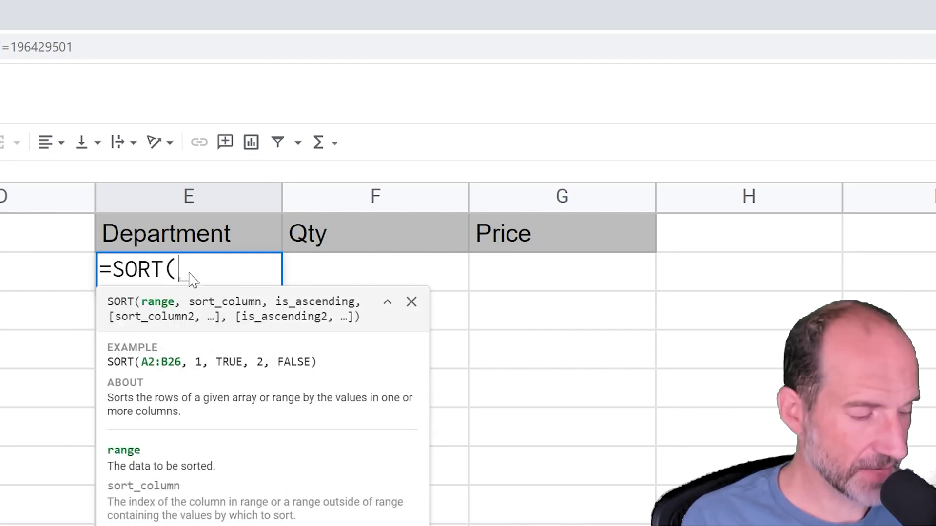
text({January!A1:C;February!A2:C;March!A2:C)
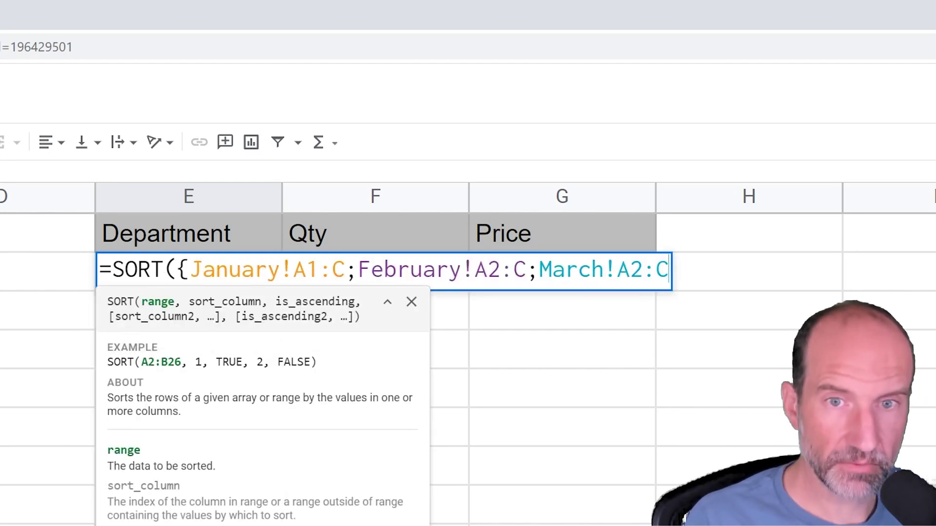
text(}))
key(BackSpace)
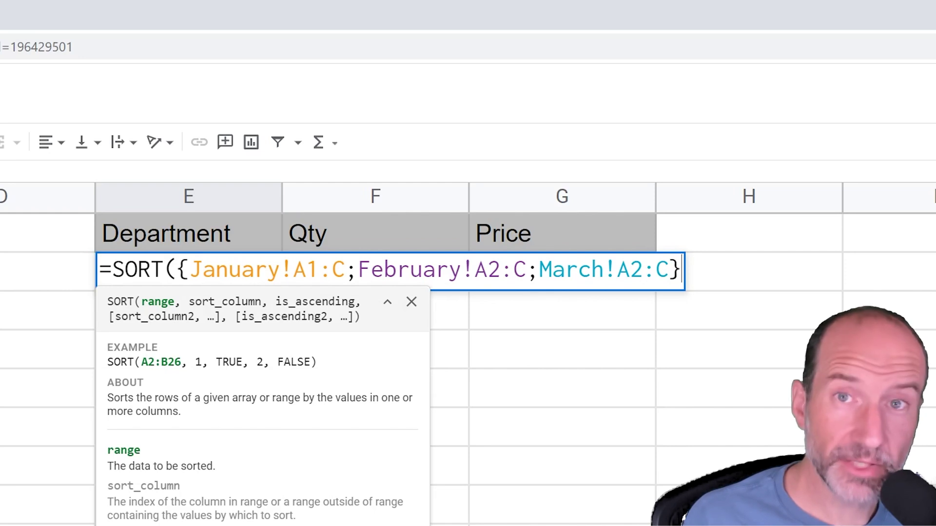
click(306, 269)
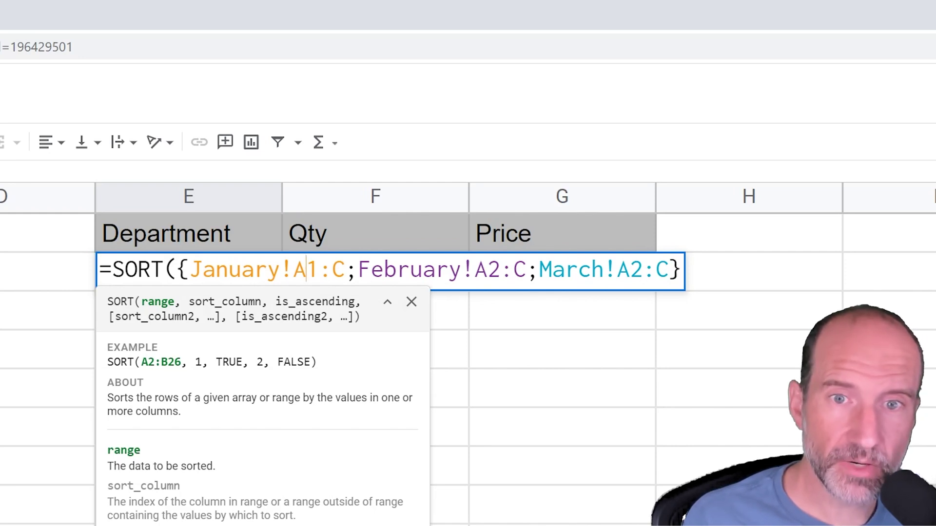
drag(306, 270, 319, 270)
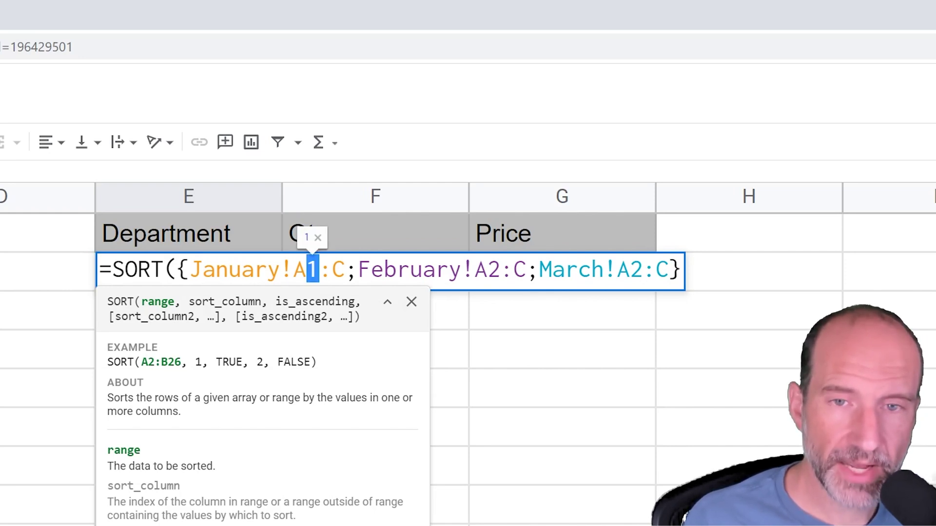
text(2)
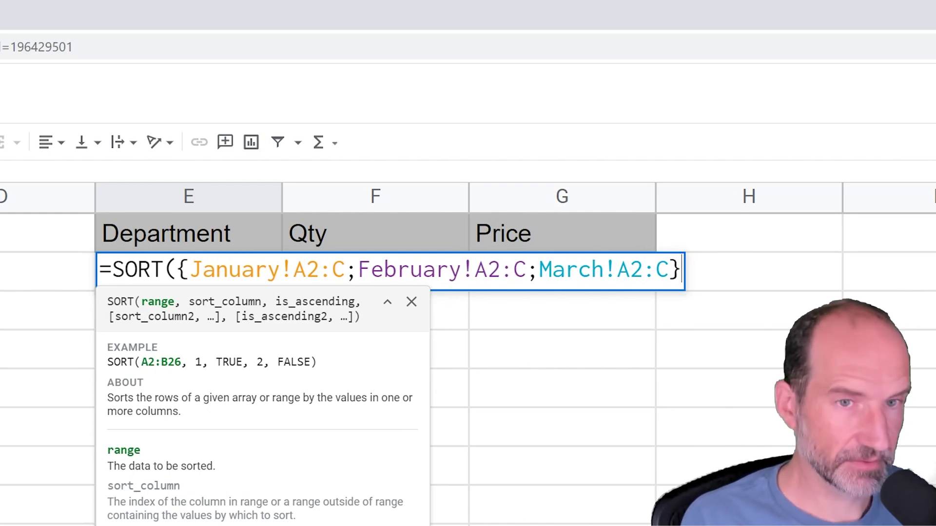
text(, )
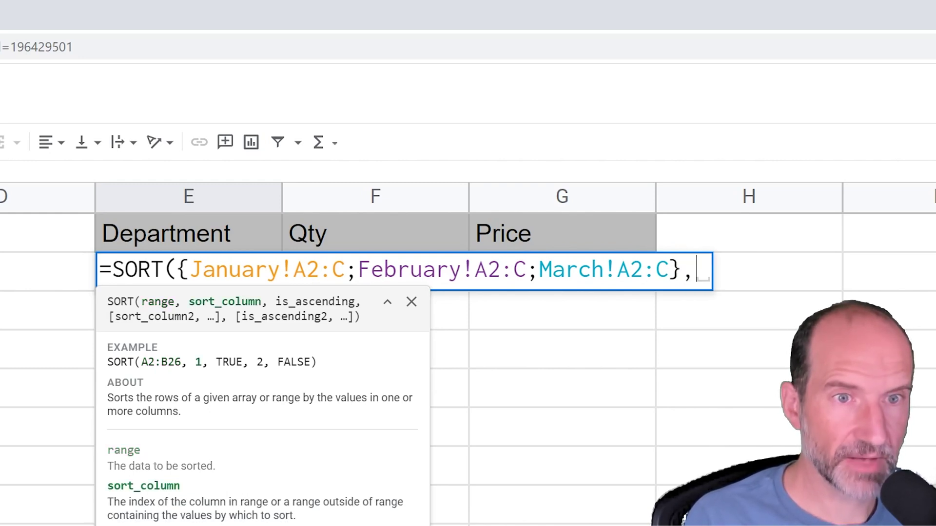
text(1)
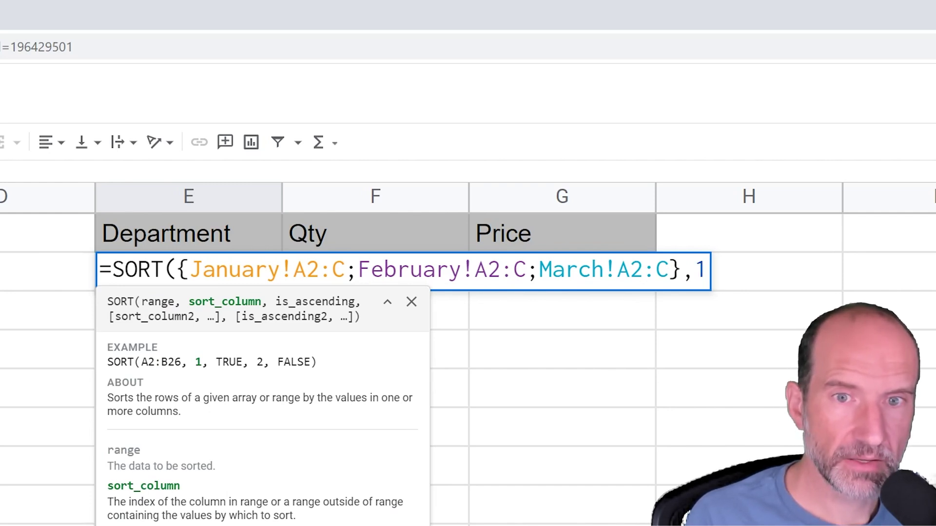
text(,)
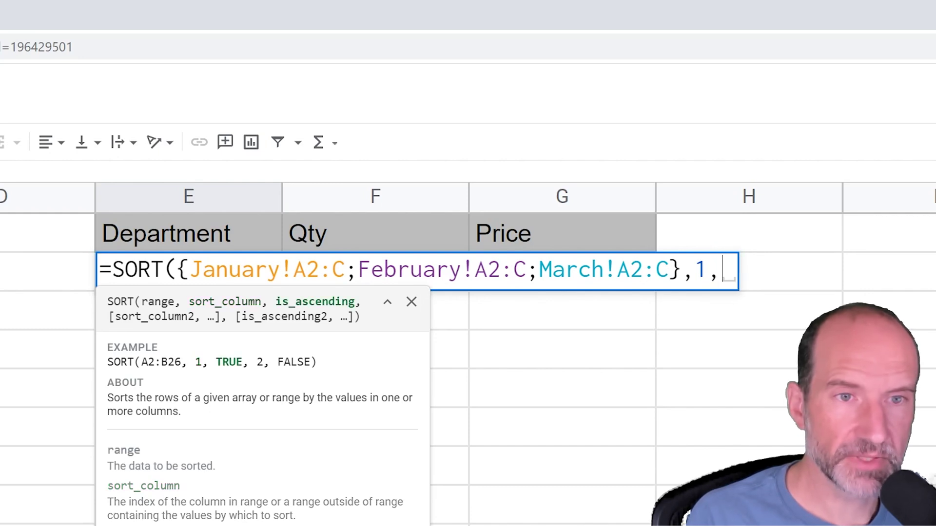
text(tr)
key(BackSpace)
key(BackSpace)
text(TRUE)
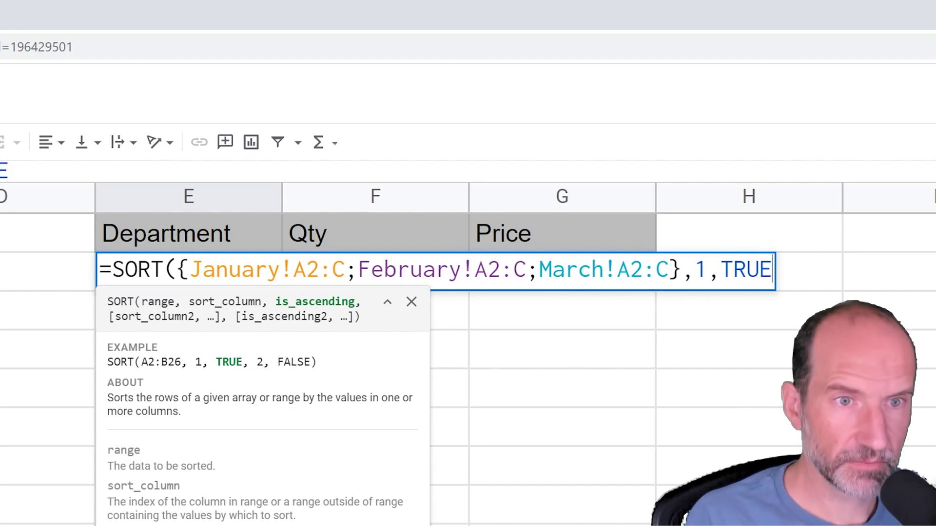
text())
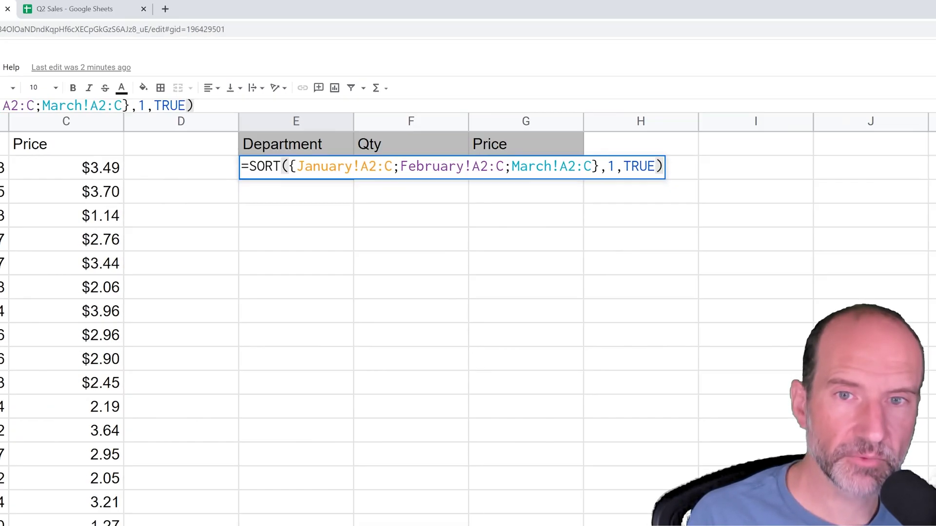
key(Return)
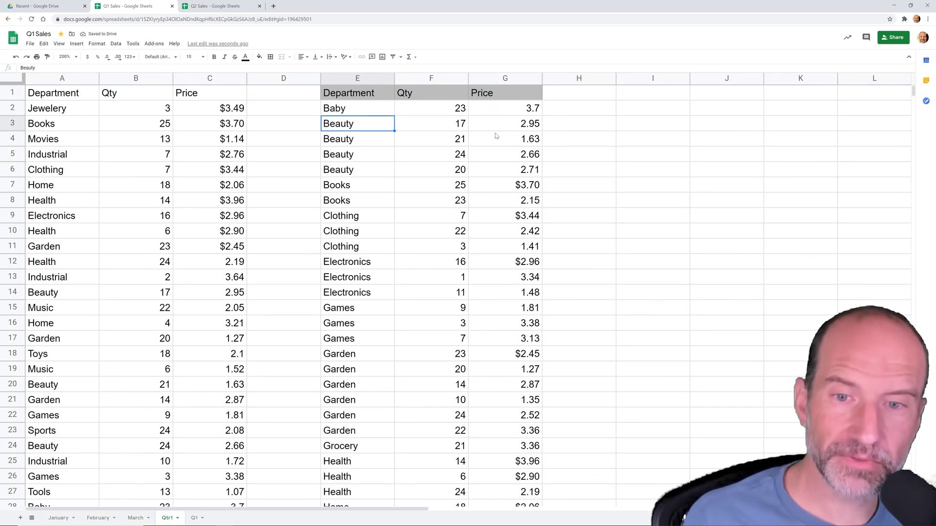
scroll(383, 195, down, 1)
scroll(383, 195, down, 4)
scroll(384, 195, down, 3)
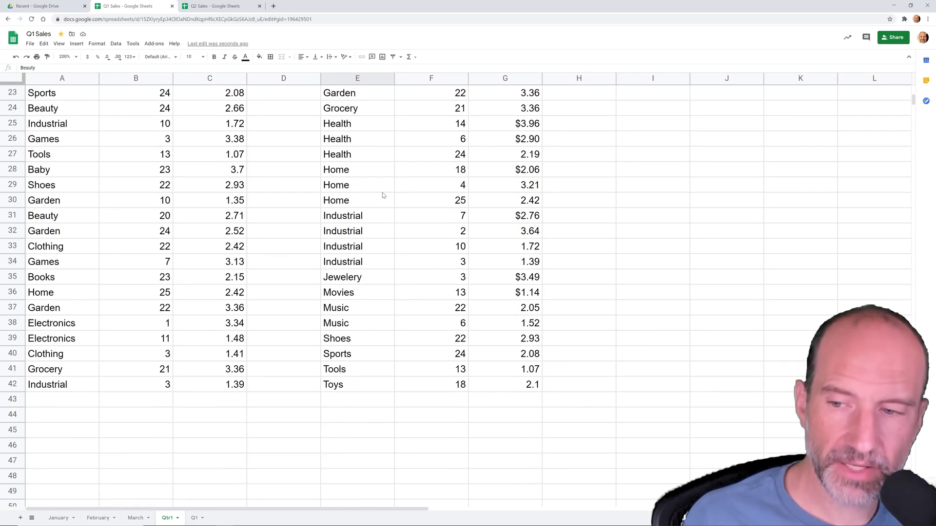
scroll(383, 195, up, 7)
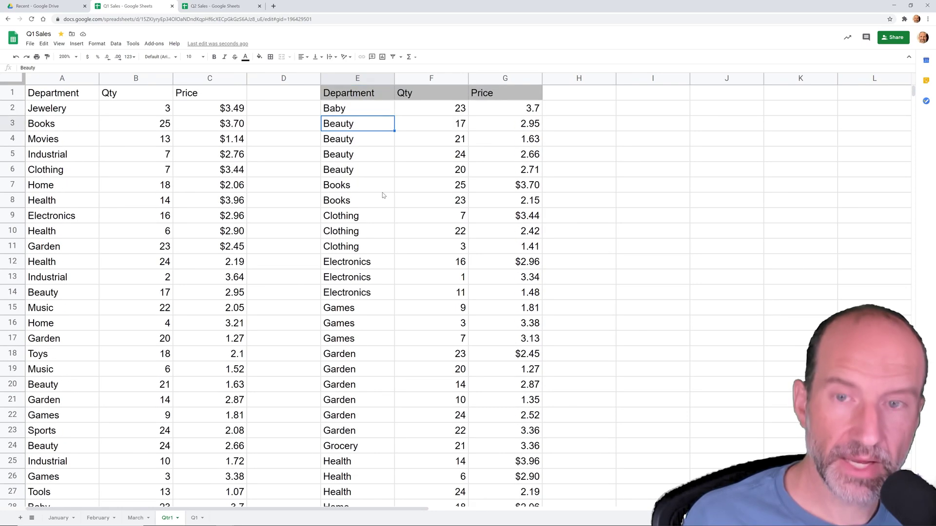
click(377, 114)
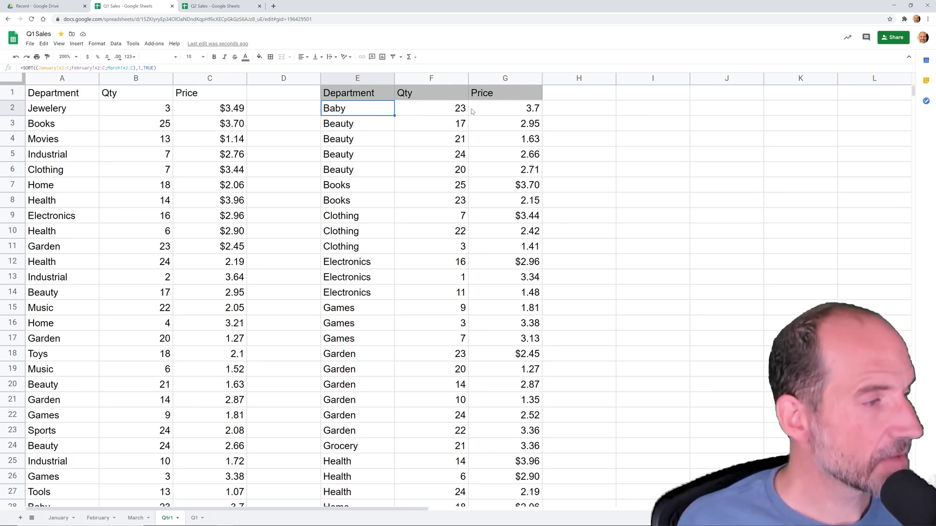
key(Right)
key(Right)
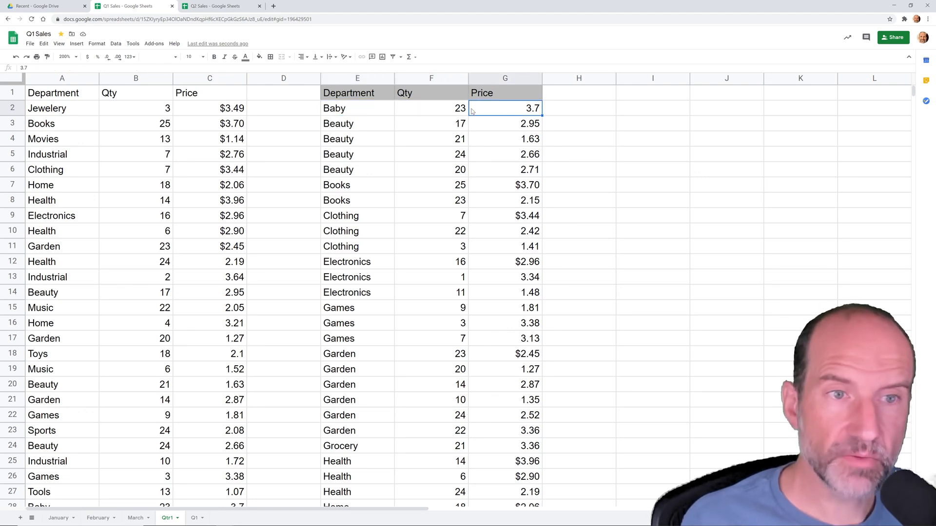
key(Right)
key(Right)
key(Up)
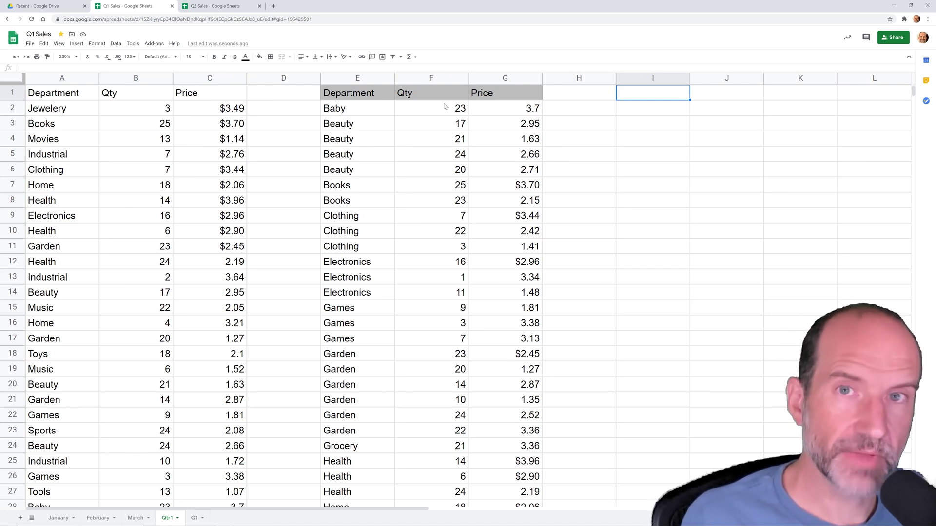
- Enter =UNIQUE({January!A:C;February!A:C;March!A:C}) in I1, removing the row numbers from each range
text(=U)
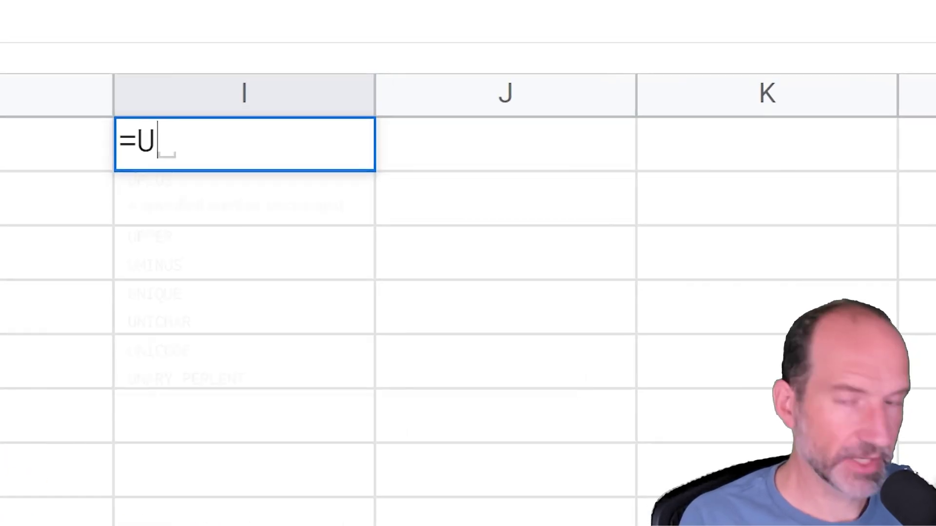
text(NIQUE()
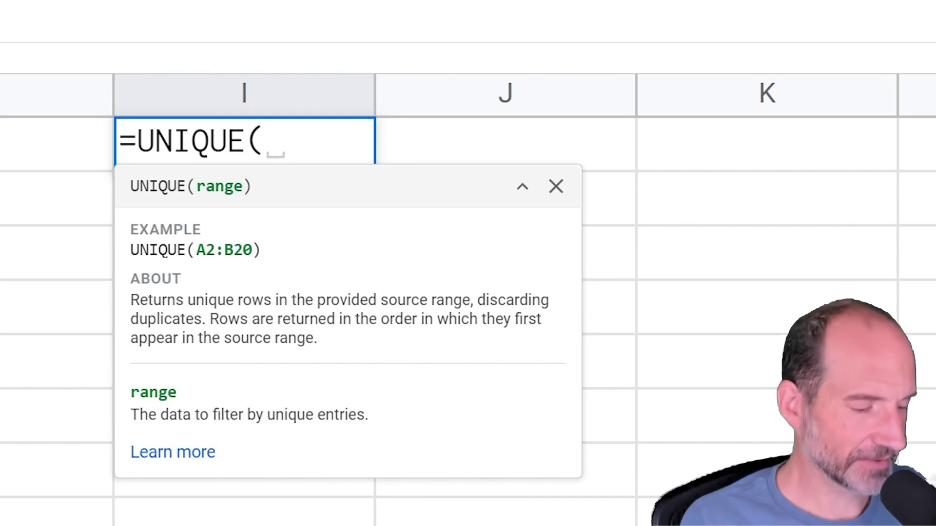
text({)
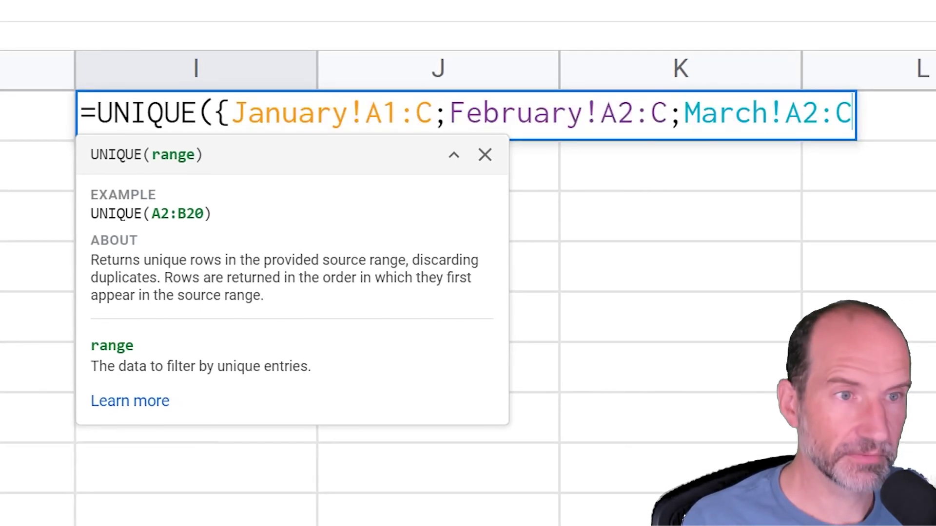
text(})
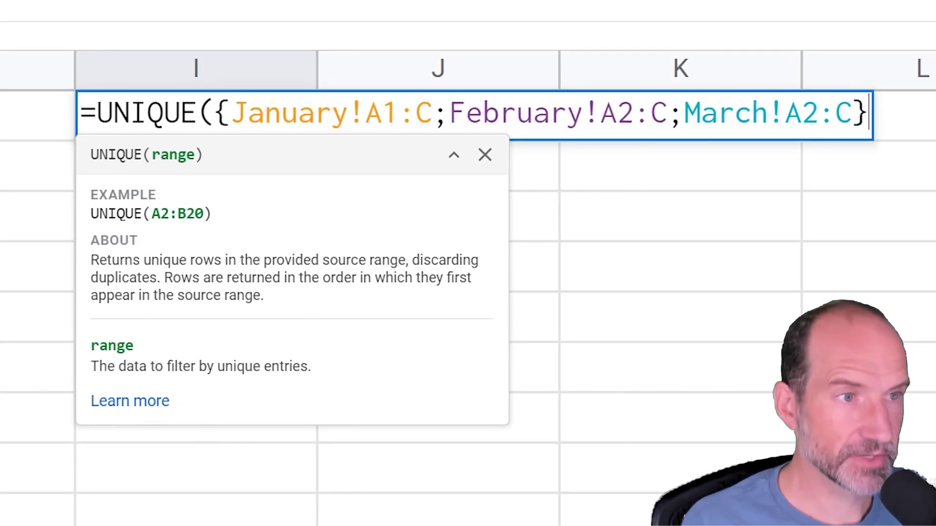
text())
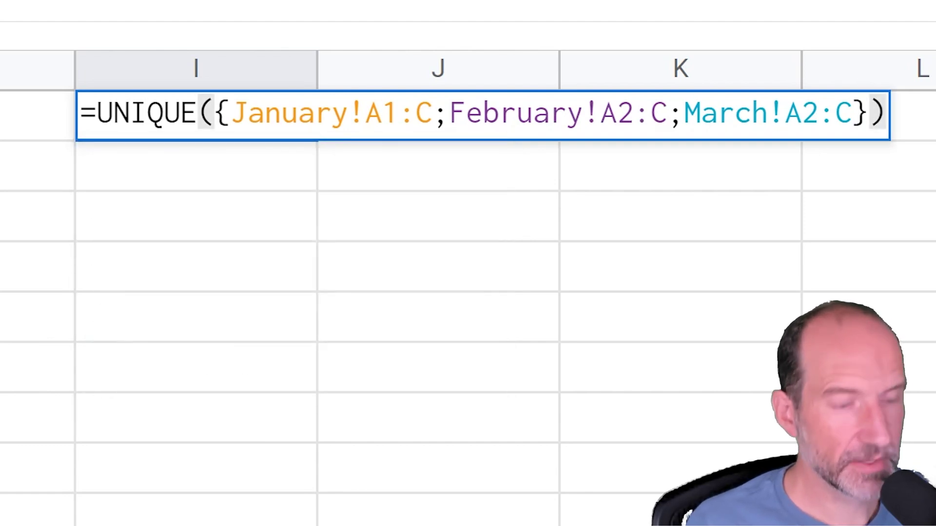
key(Left)
key(Left)
key(Left)
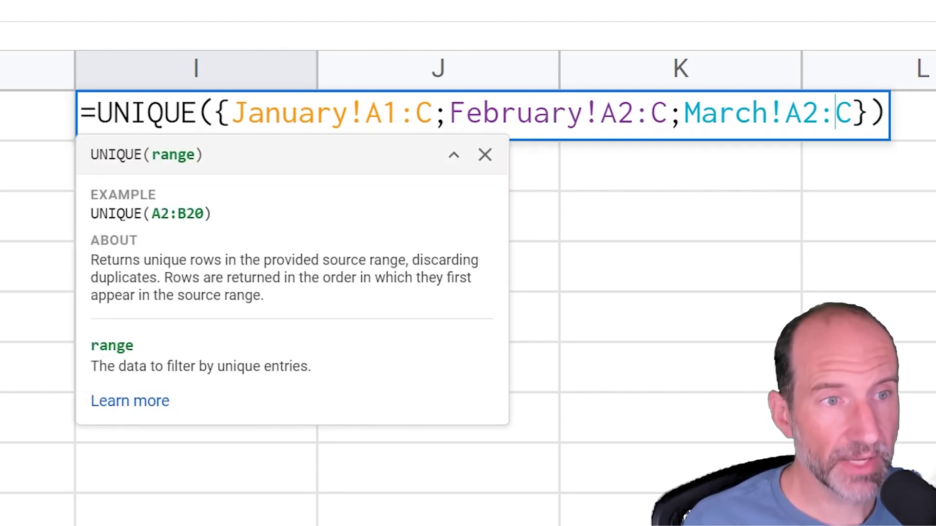
key(Left)
key(Left)
key(Left)
key(Right)
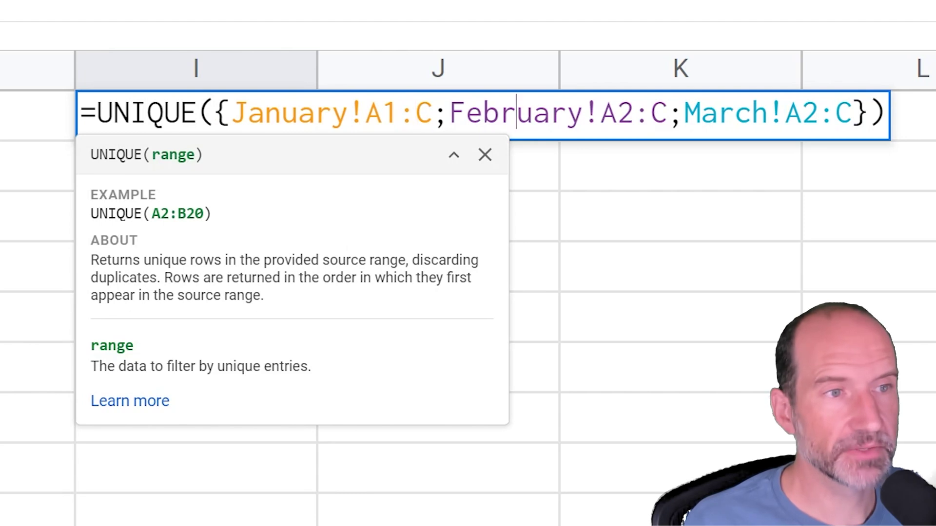
key(Left)
key(Left)
key(Left)
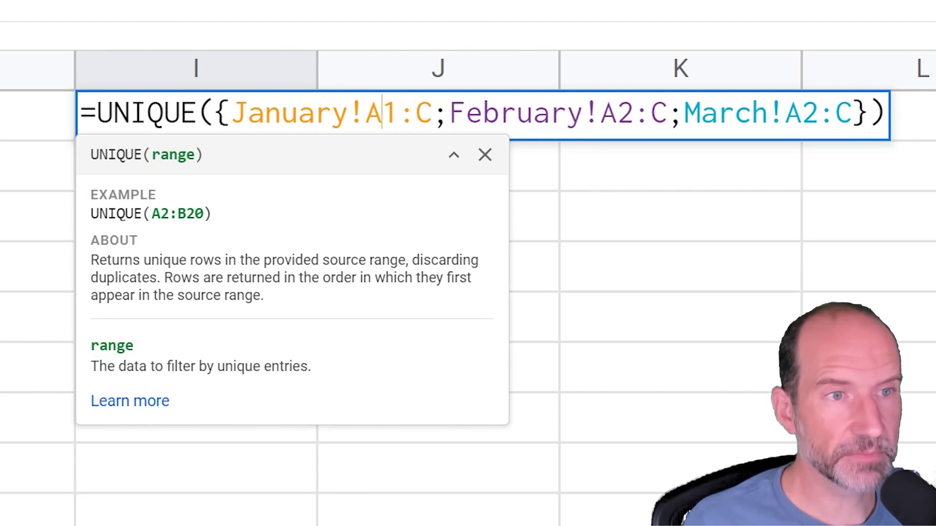
key(shift+Right)
key(BackSpace)
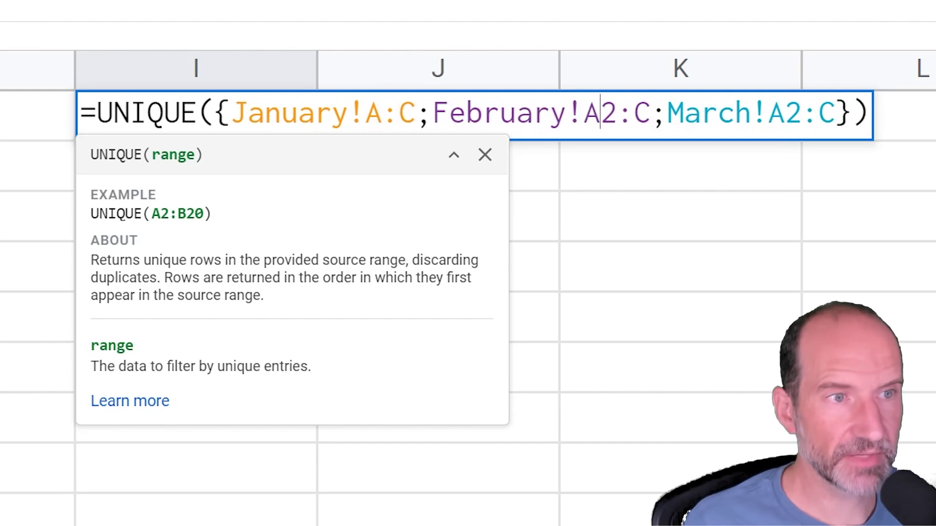
key(shift+Right)
key(BackSpace)
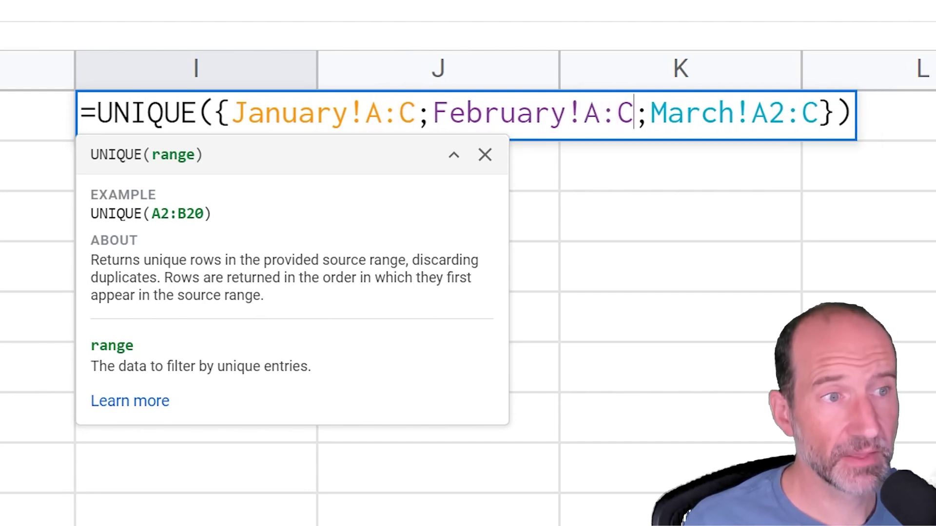
key(Right)
key(Right)
key(Right)
key(shift+Right)
key(BackSpace)
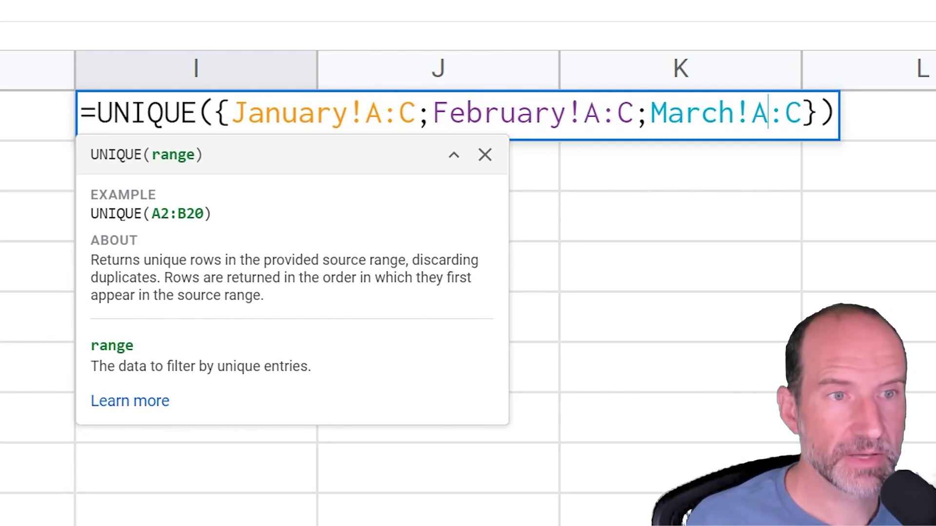
key(Return)
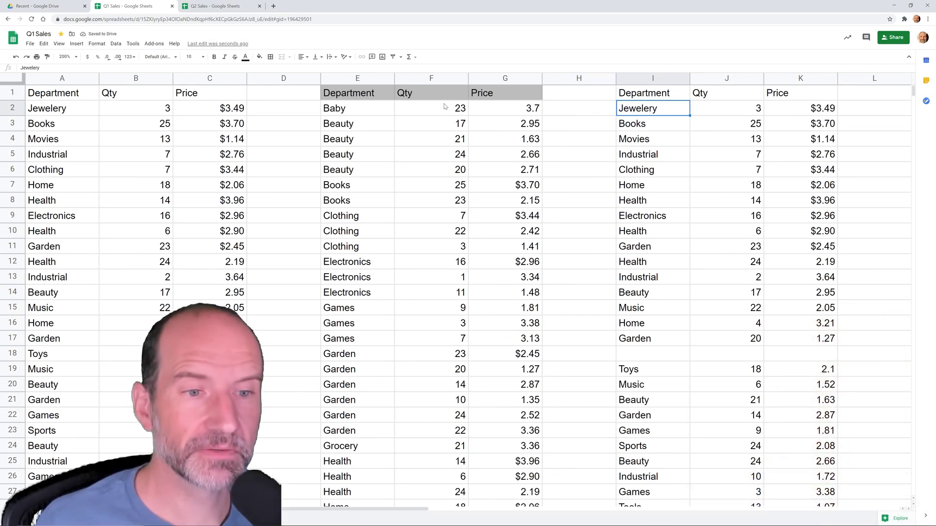
scroll(459, 129, down, 4)
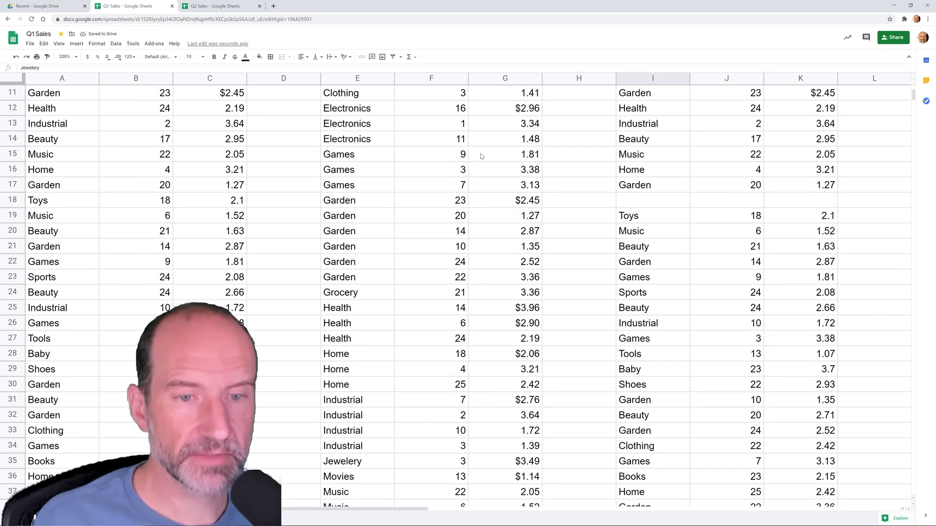
scroll(627, 254, down, 3)
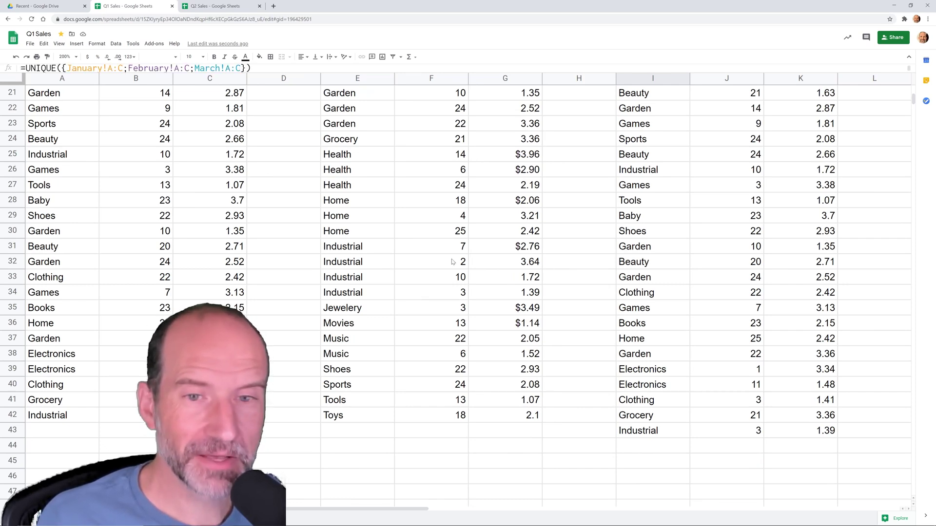
scroll(626, 253, up, 7)
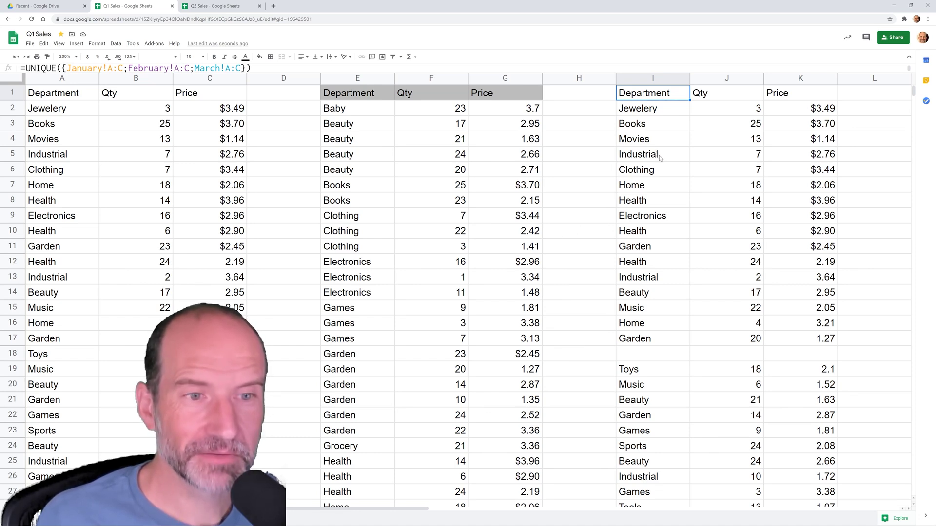
click(660, 158)
click(660, 172)
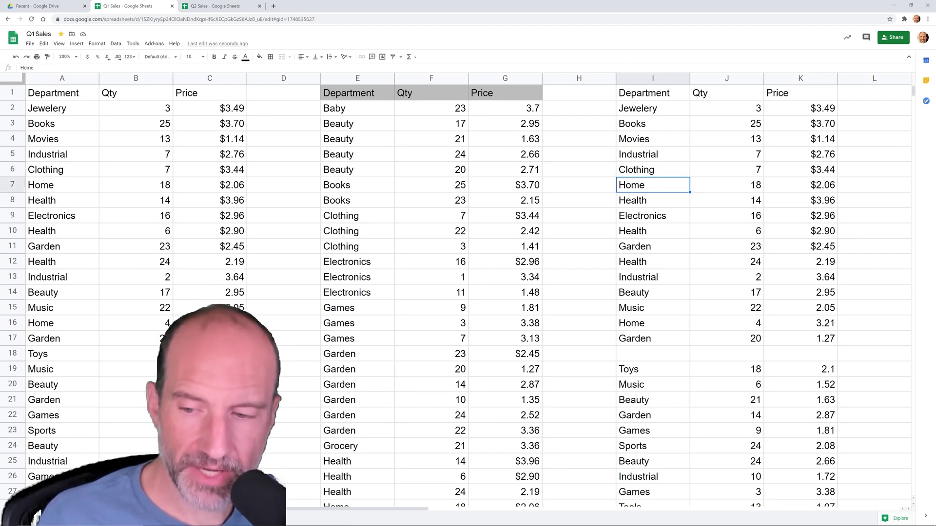
- Paste January's Home, 18, $2.06 row over row 13 of the next month's sheet and compare the prices in C12 and C13
drag(95, 188, 296, 192)
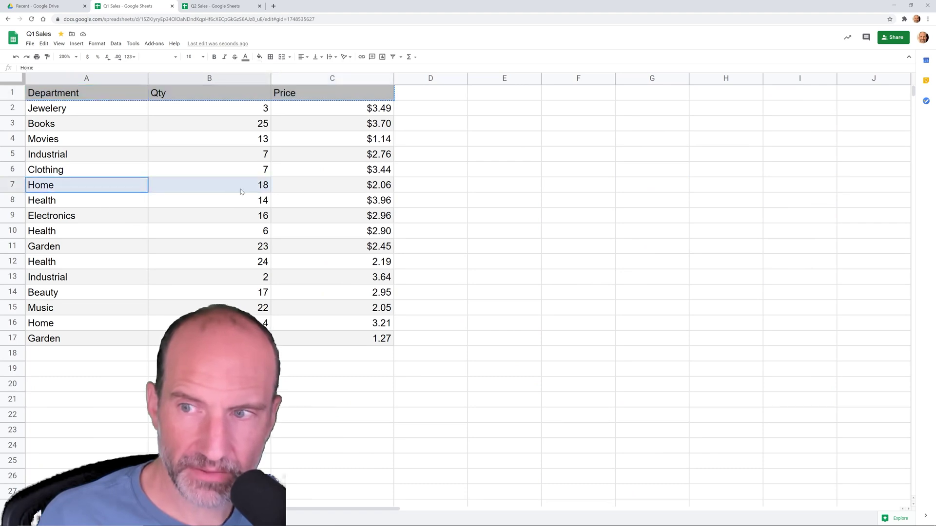
key(ctrl+c)
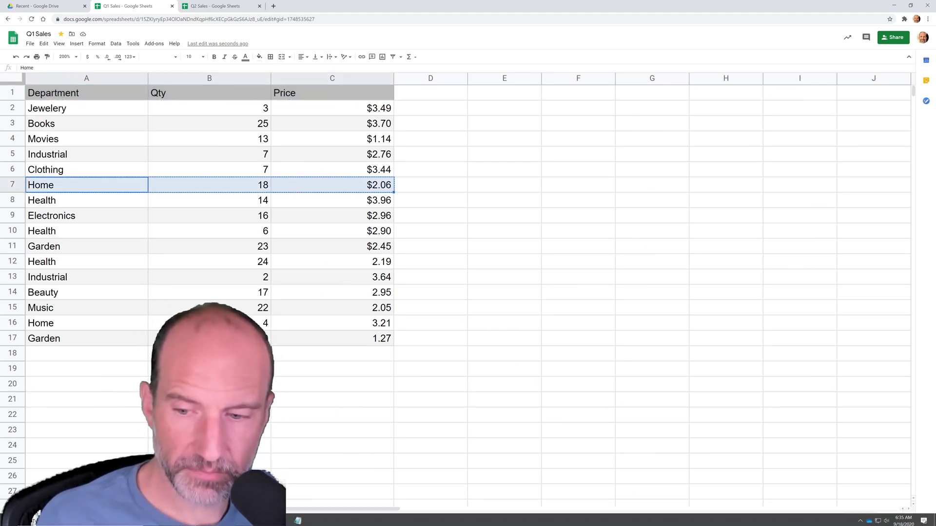
key(ctrl+shift+Page_Down)
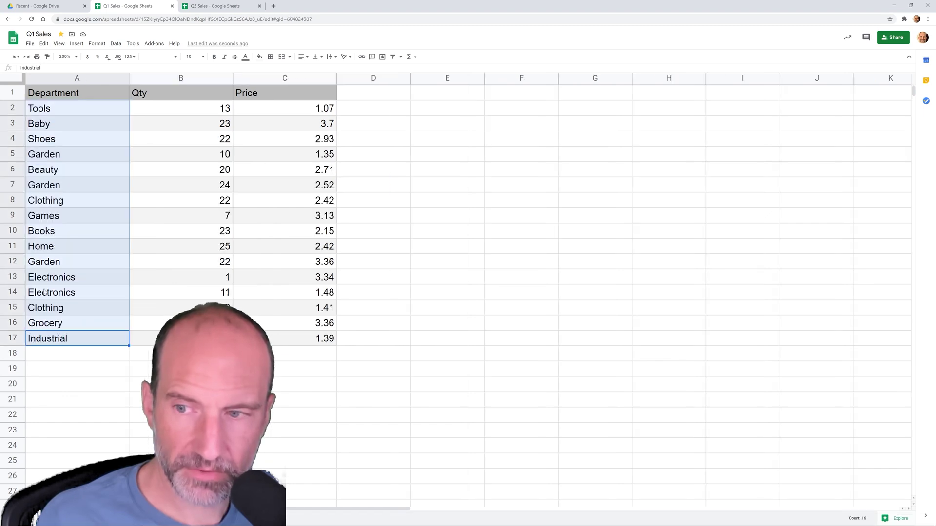
click(43, 285)
key(ctrl+v)
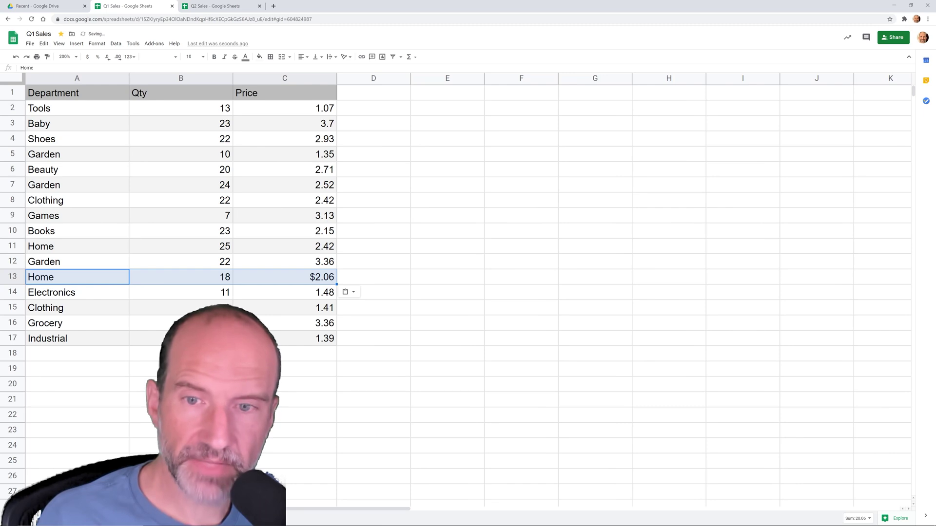
click(287, 274)
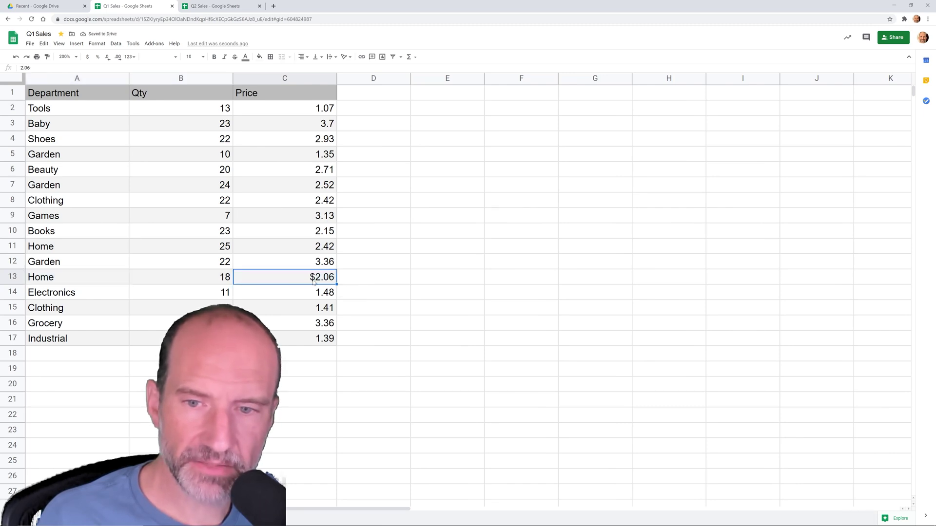
click(312, 262)
click(310, 280)
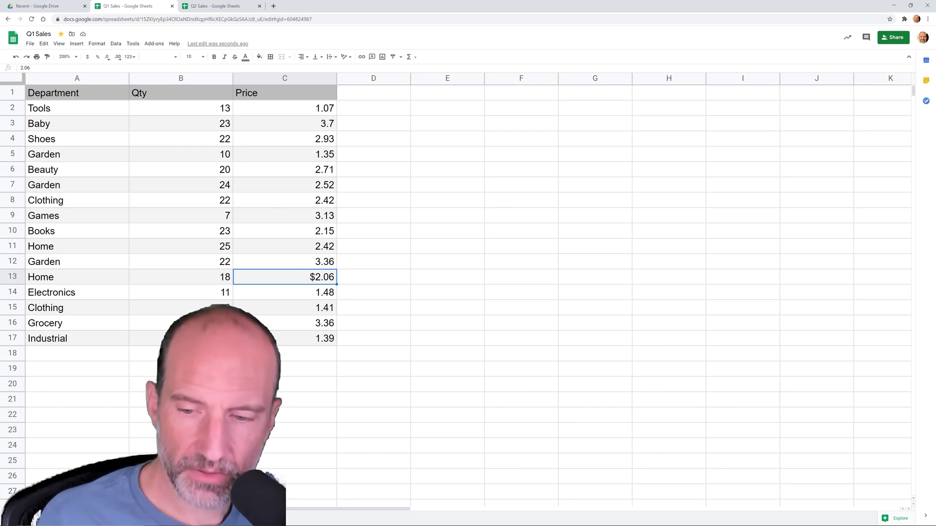
click(146, 518)
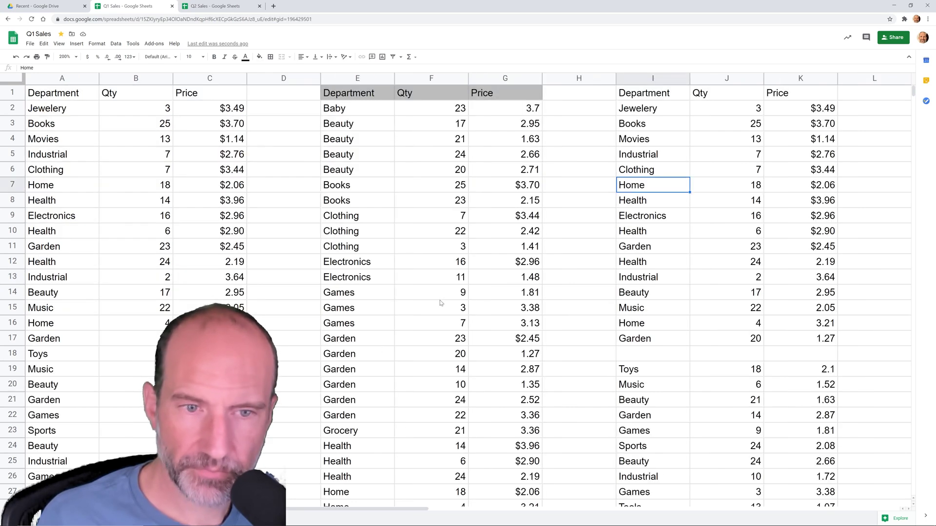
click(662, 232)
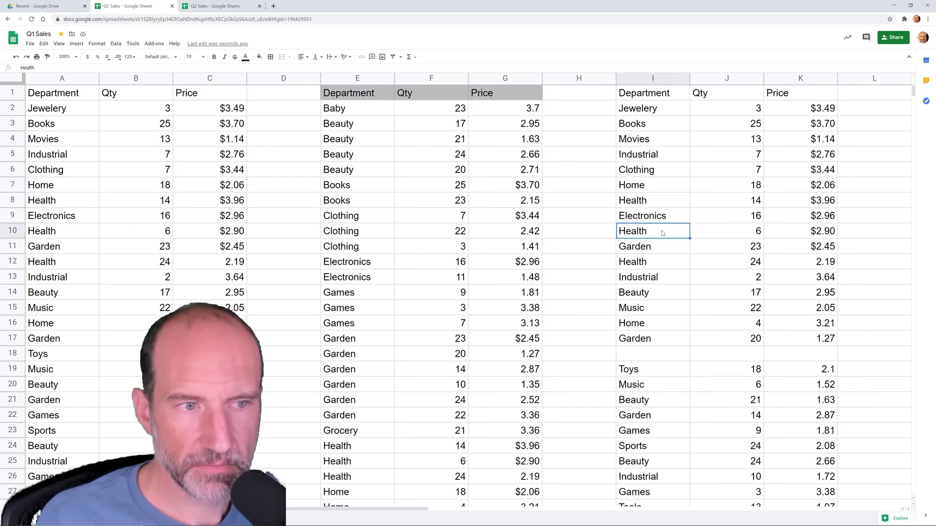
scroll(663, 233, down, 1)
scroll(662, 233, down, 4)
scroll(662, 233, down, 1)
scroll(662, 233, down, 2)
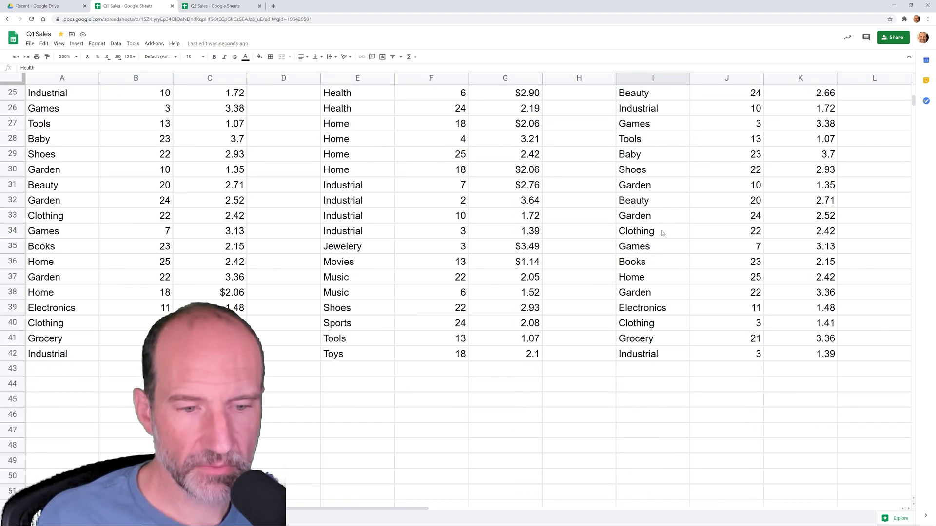
drag(641, 350, 771, 347)
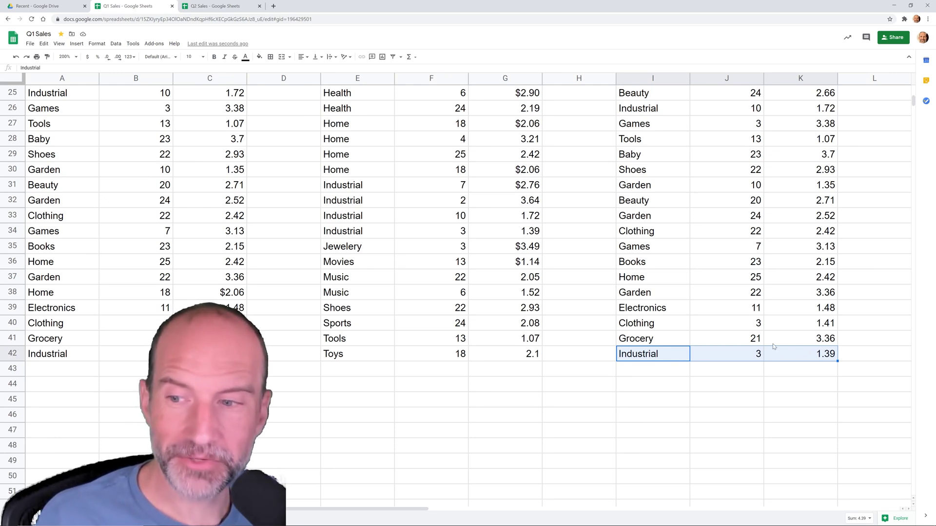
scroll(773, 343, up, 1)
scroll(773, 343, up, 3)
scroll(773, 343, up, 4)
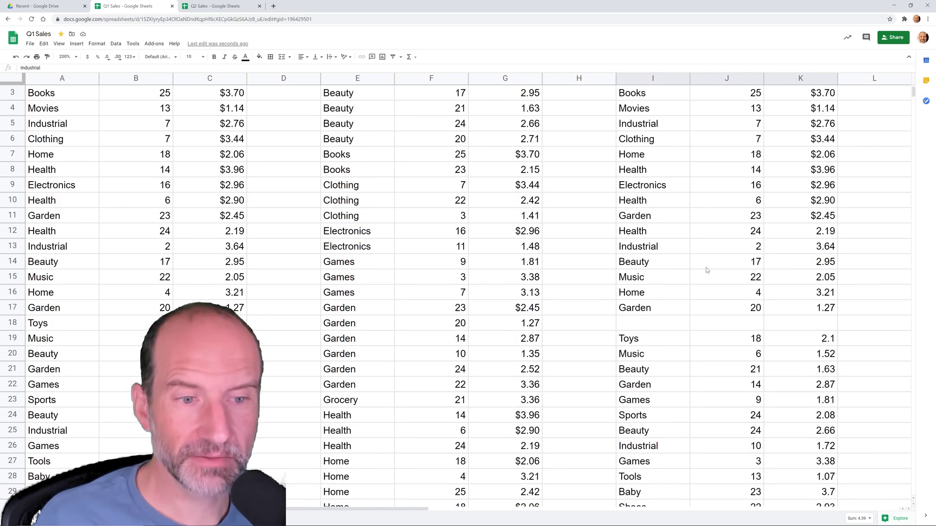
click(659, 325)
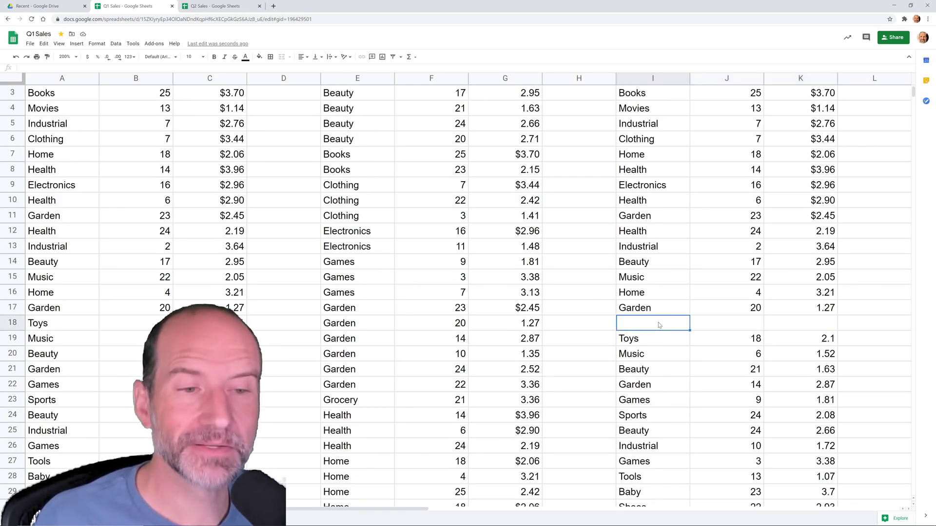
scroll(681, 287, up, 1)
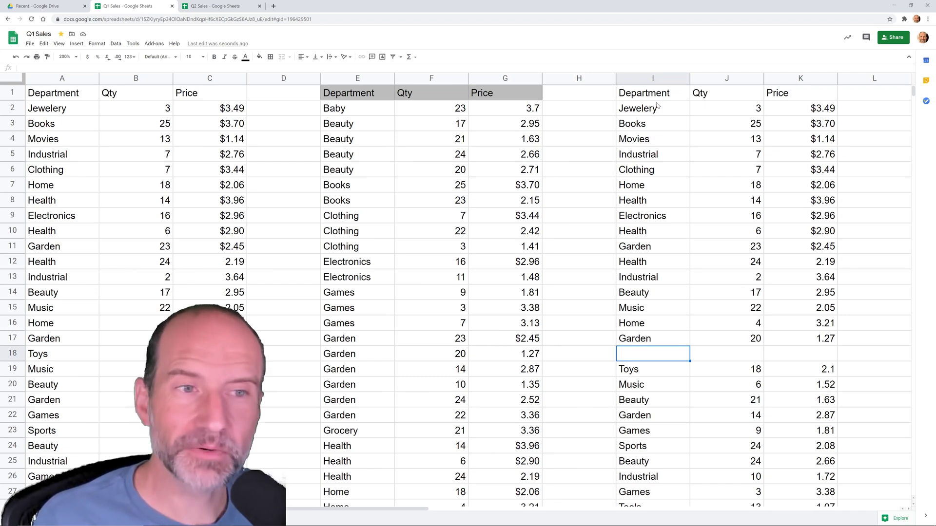
key(Up)
key(Up)
key(Up)
key(Up)
key(Up)
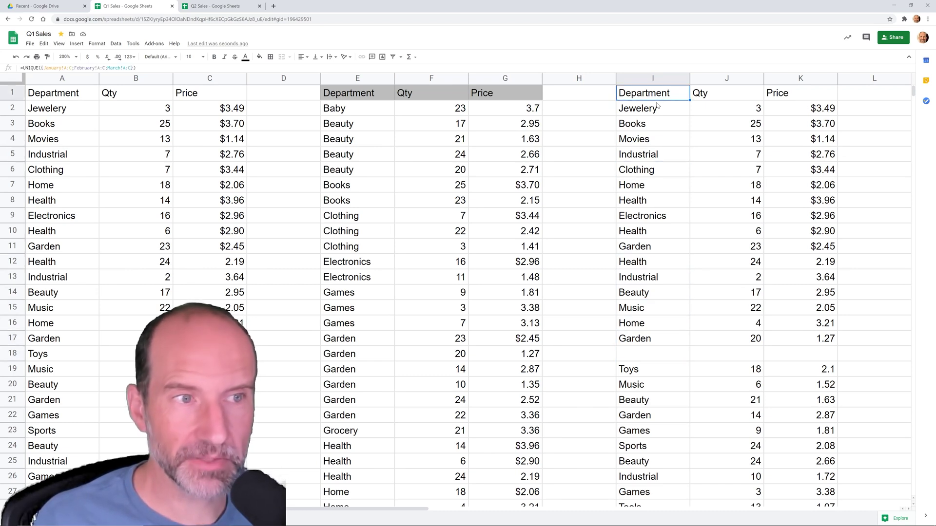
key(Right)
key(Right)
key(Right)
key(Right)
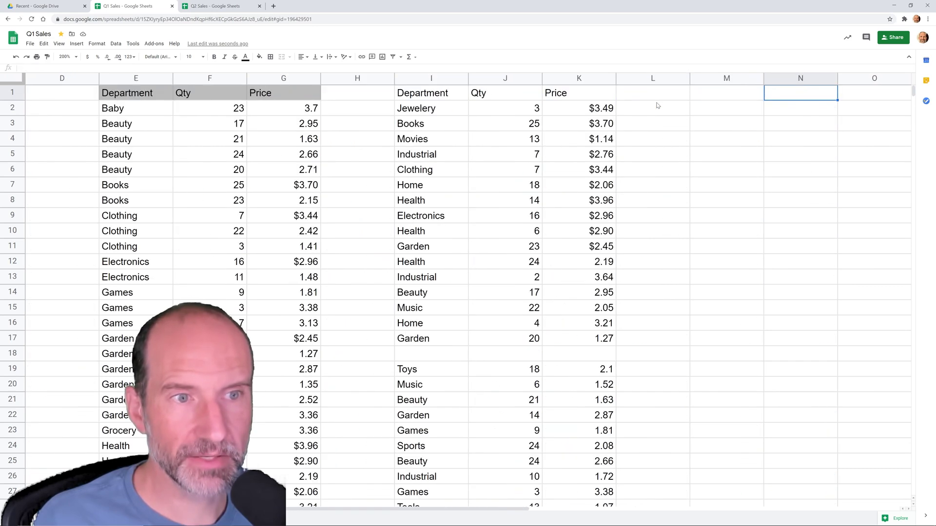
- Copy the SORT formula text from cell E2, leaving the cell unchanged
key(Left)
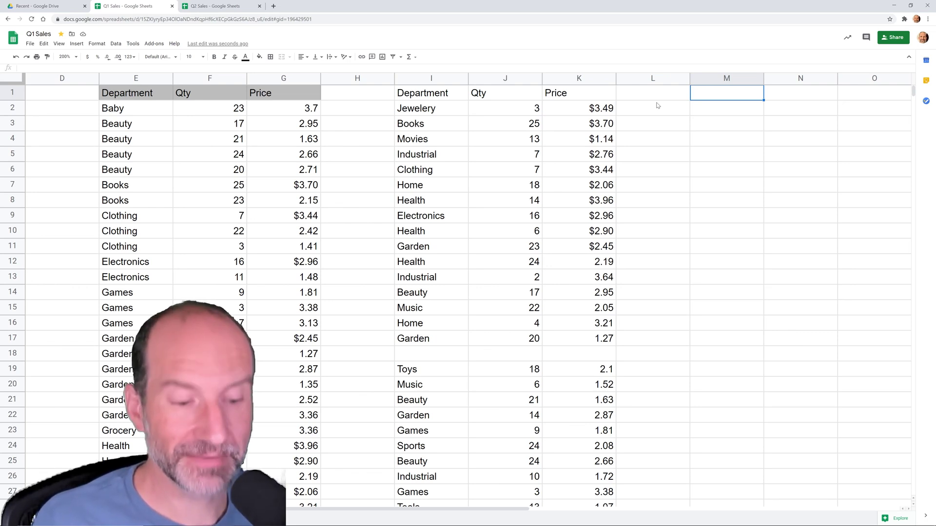
key(Left)
key(Left)
key(Left)
key(Left)
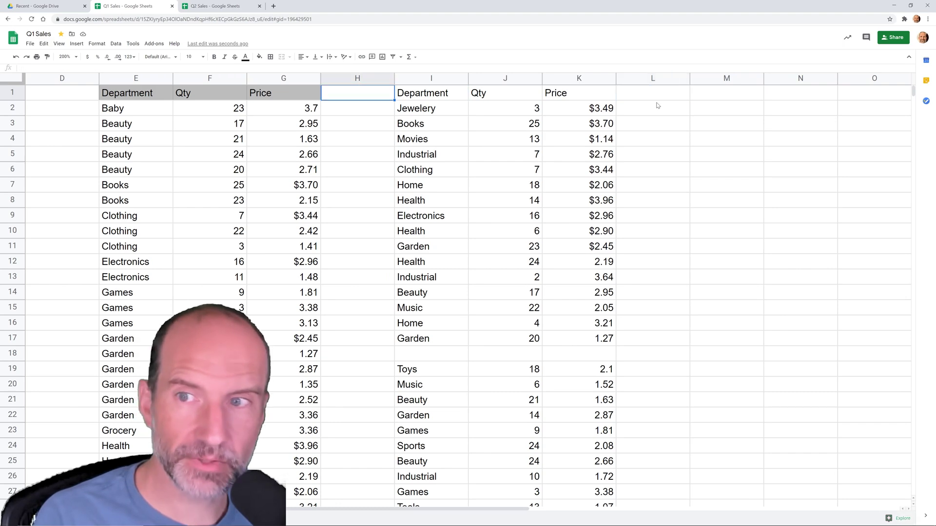
key(Left)
key(Left)
key(Left)
key(Left)
key(Left)
key(Left)
key(Left)
key(Right)
key(Right)
key(Right)
key(Right)
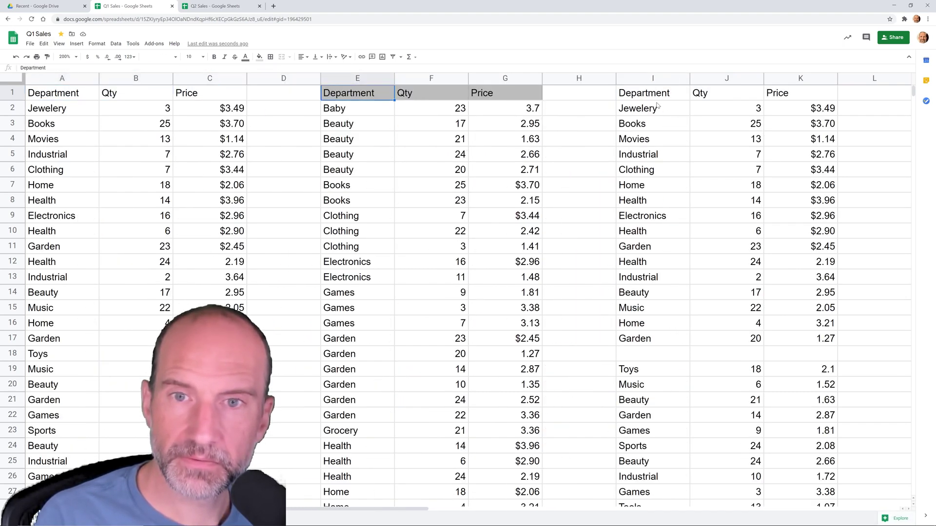
key(Down)
key(Return)
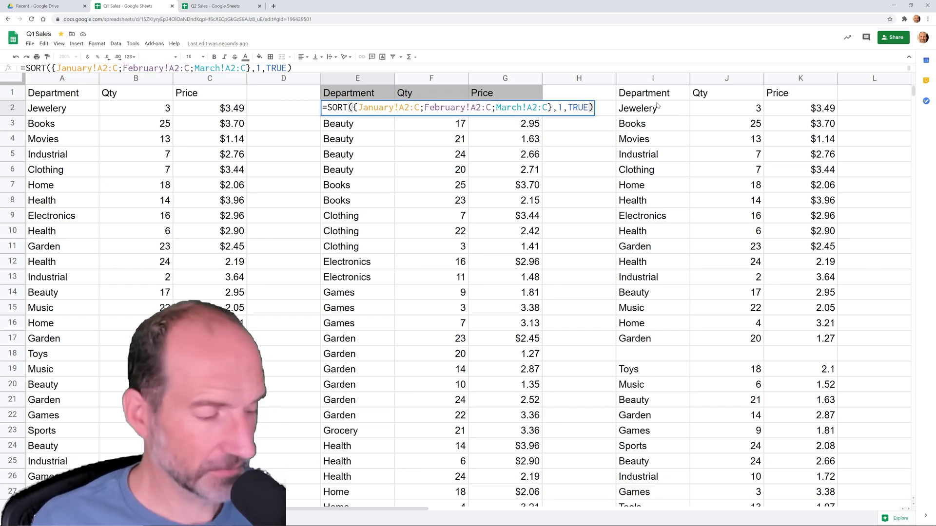
key(shift+Home)
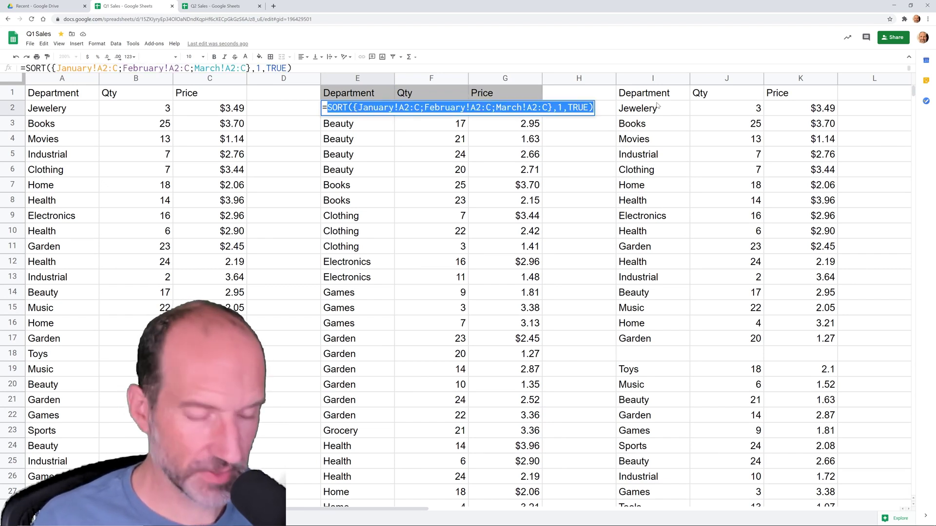
key(Escape)
- Enter =UNIQUE(SORT({January!A2:C;February!A2:C;March!A2:C},1,TRUE)) in cell M2
key(Right)
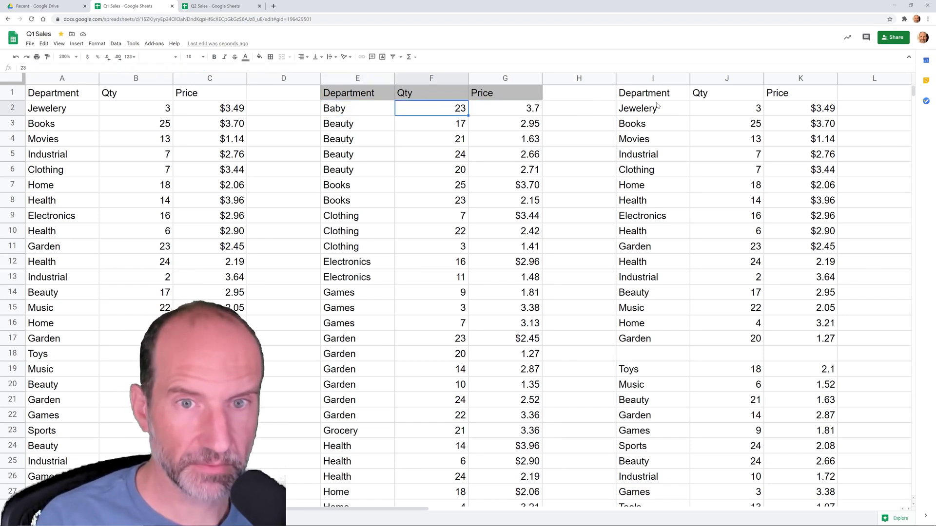
key(Right)
key(Right)
key(Right)
key(Right)
key(Right)
key(Right)
key(Left)
key(Left)
key(Left)
key(Left)
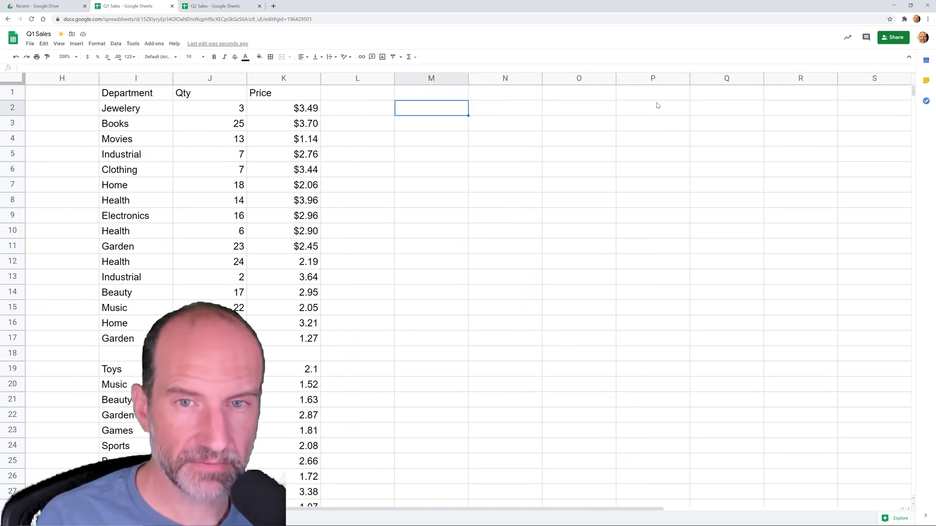
key(Up)
key(Down)
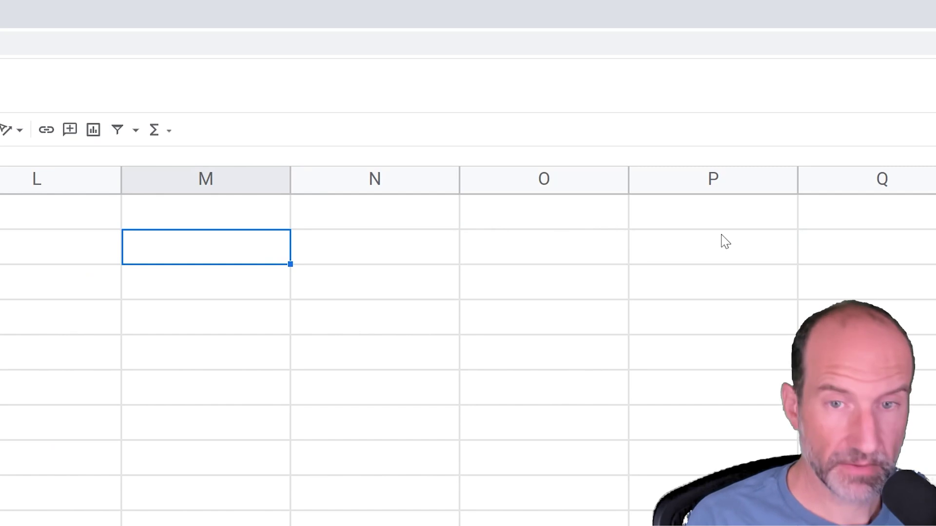
key(Return)
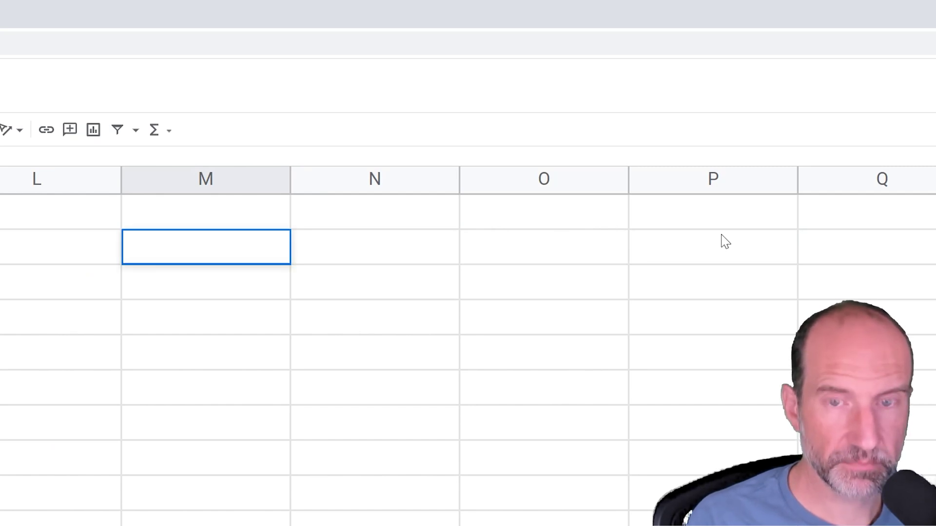
text(=)
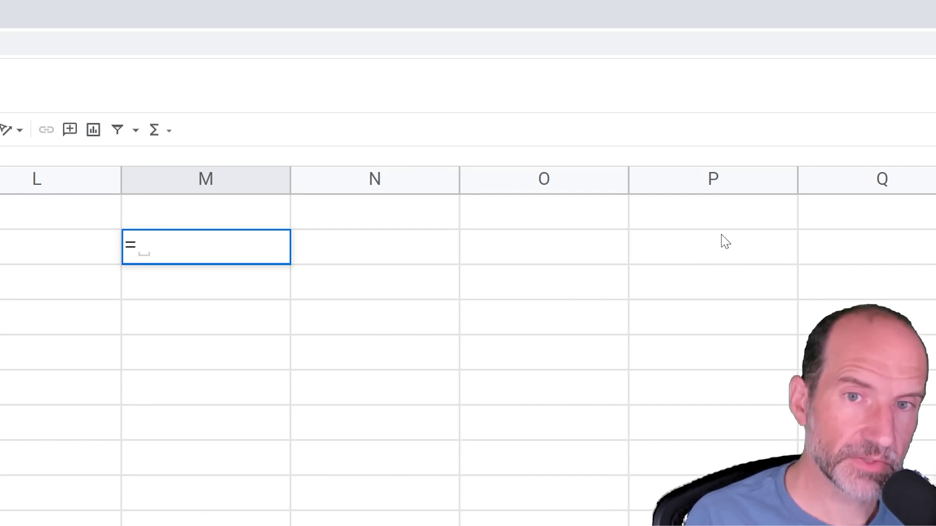
text(UNIQUE)
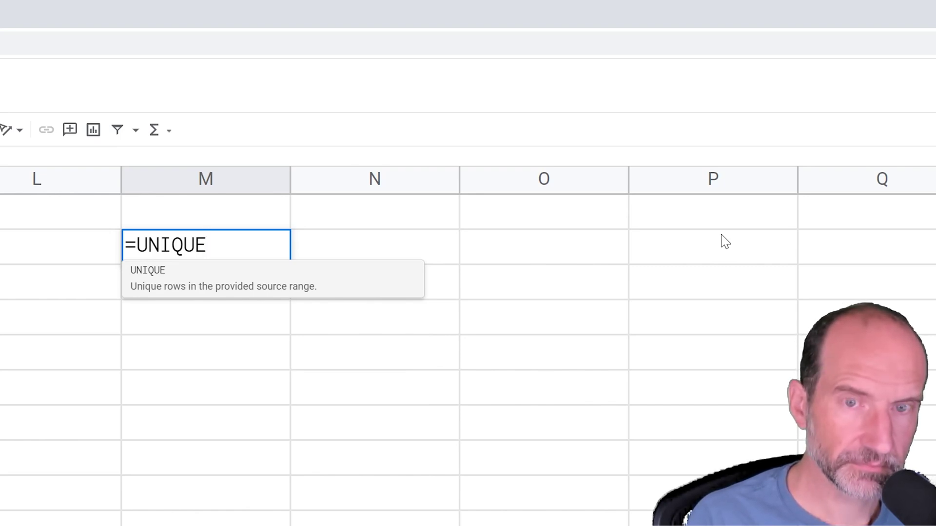
text(()
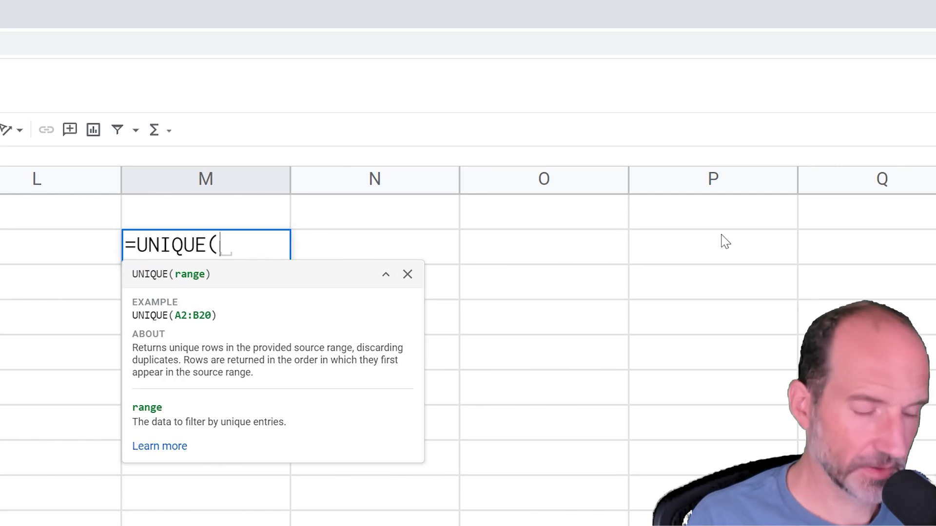
text(SORT({January!A2:C;February!A2:C;March!A2:C},1,TRUE))
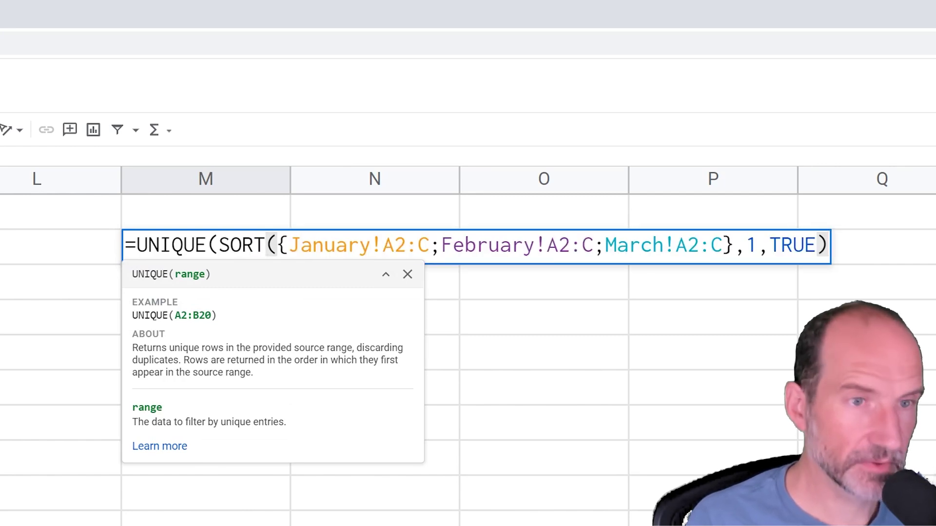
text())
key(Return)
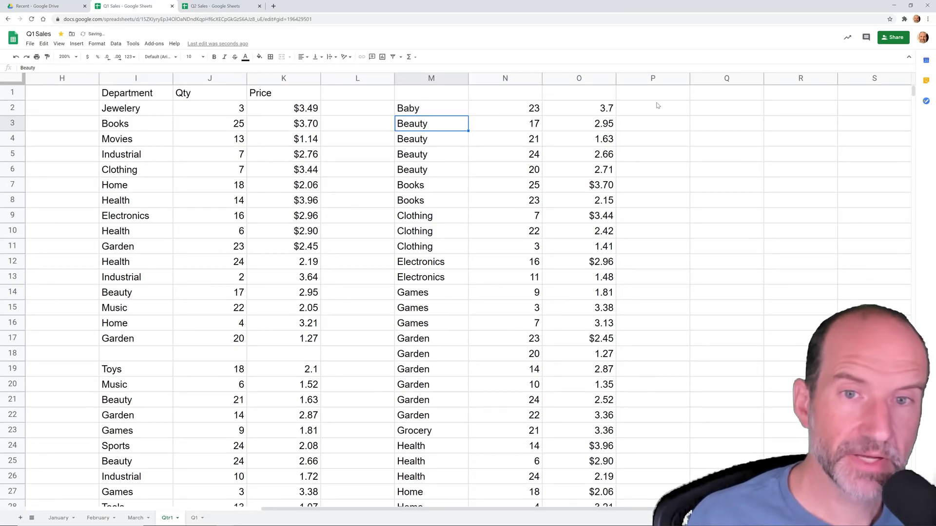
- Review the new sorted unique list in columns M–O down to its last row
click(444, 112)
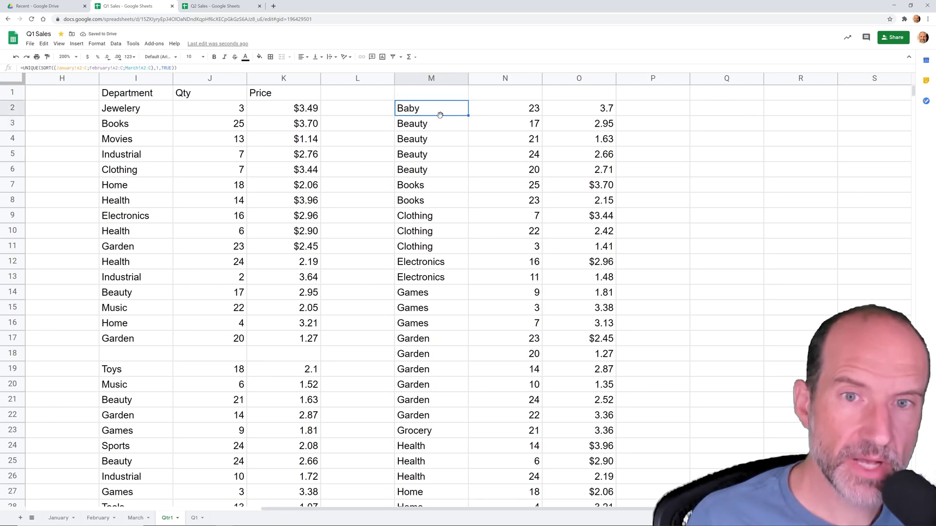
click(442, 125)
click(440, 142)
scroll(441, 154, down, 1)
scroll(440, 155, down, 4)
scroll(440, 154, down, 3)
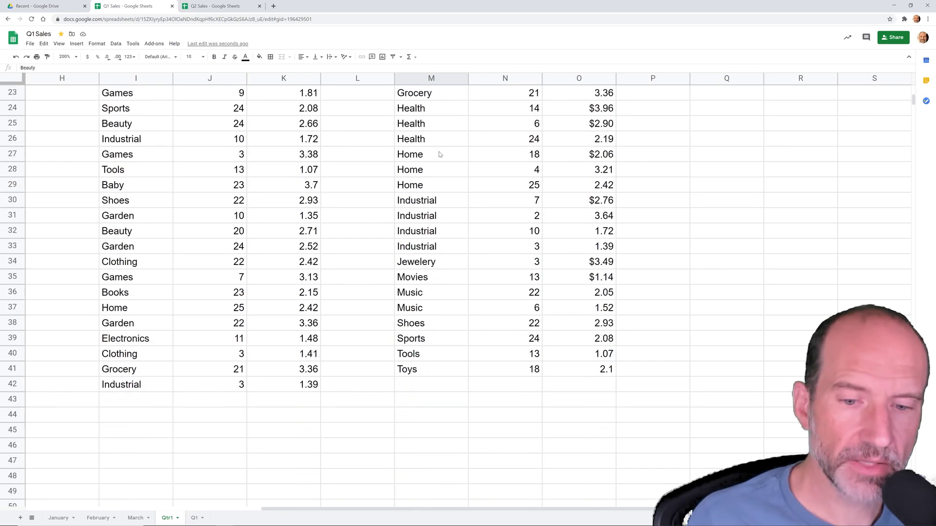
scroll(440, 195, down, 1)
drag(429, 360, 553, 361)
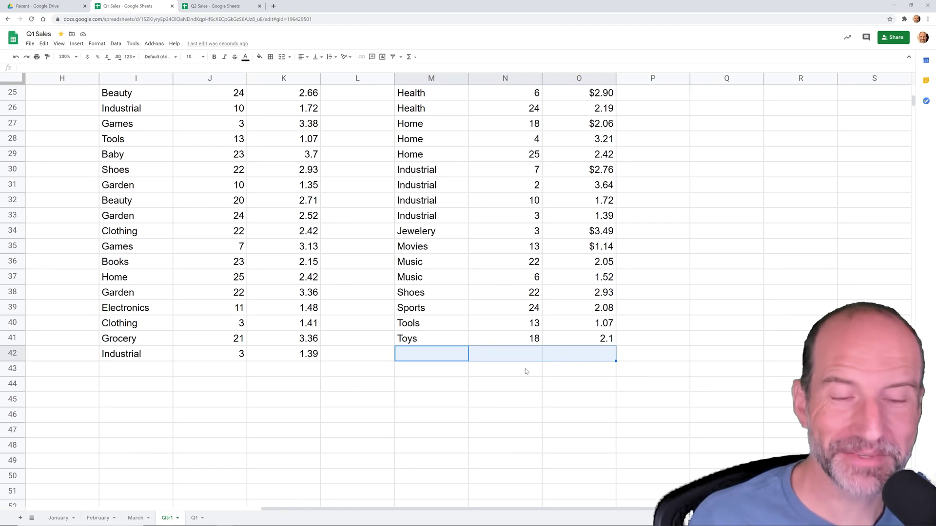
key(ctrl+Up)
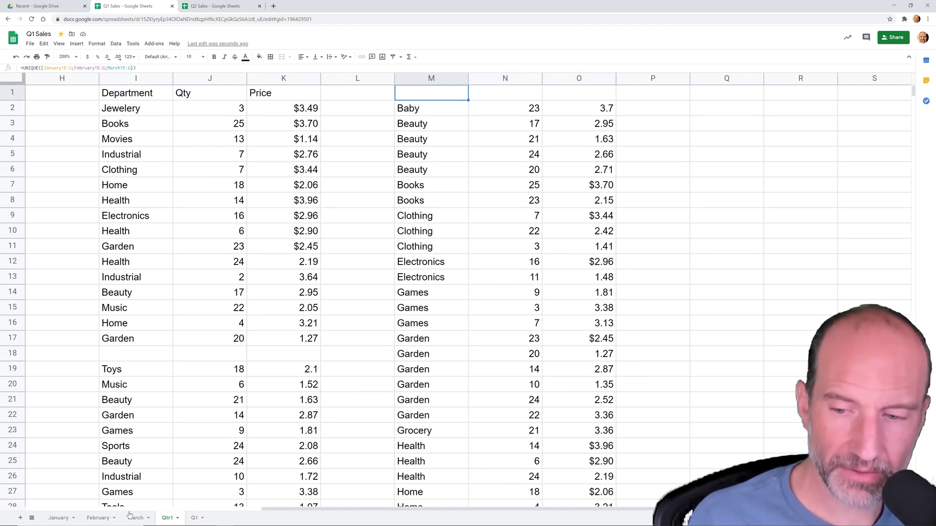
- Copy March's Department, Qty, Price headers and paste them above the Qtr1 list
click(135, 518)
drag(99, 94, 250, 96)
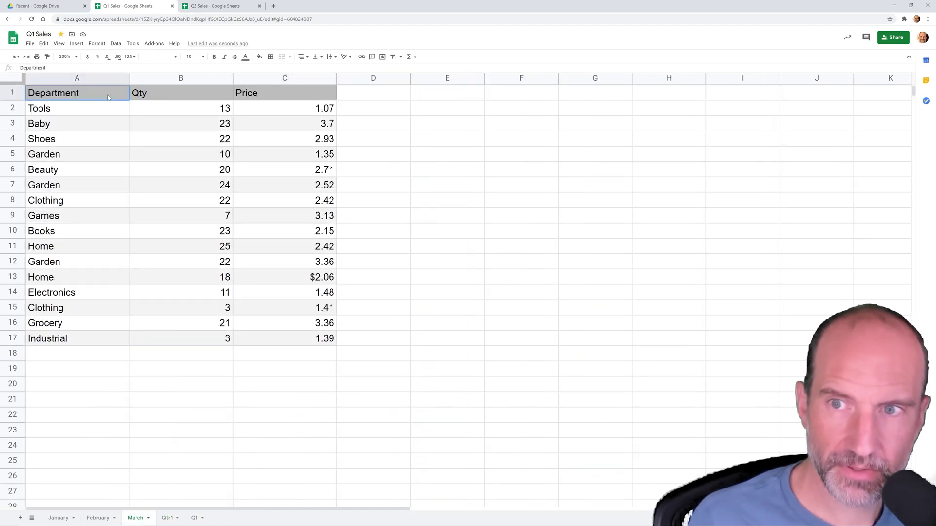
key(ctrl+c)
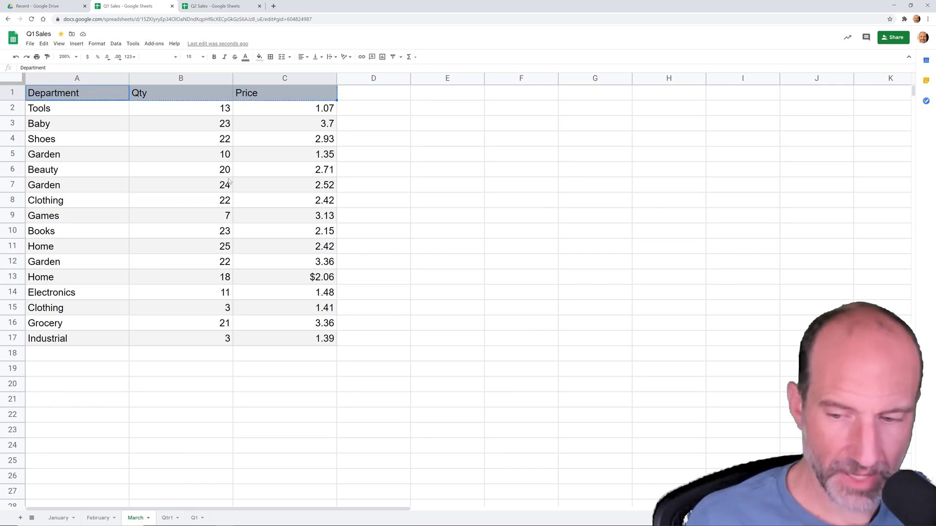
click(169, 518)
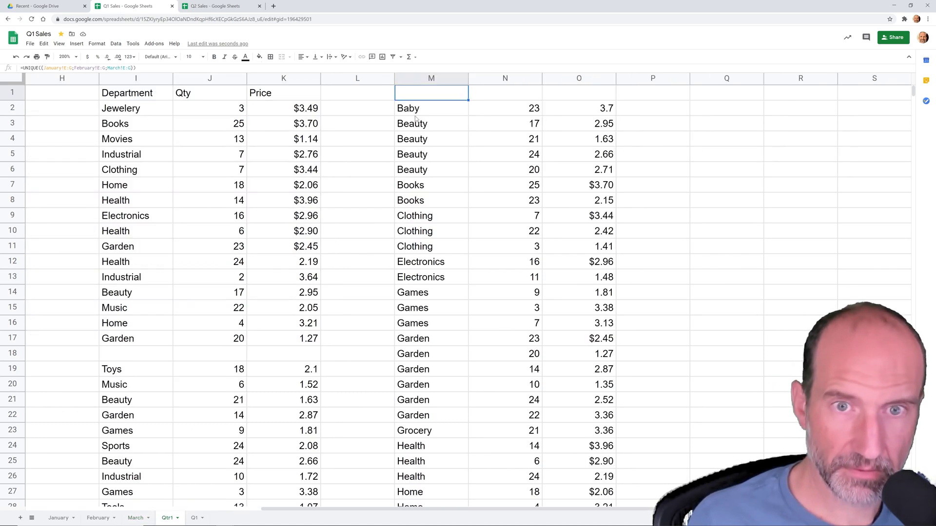
key(ctrl+v)
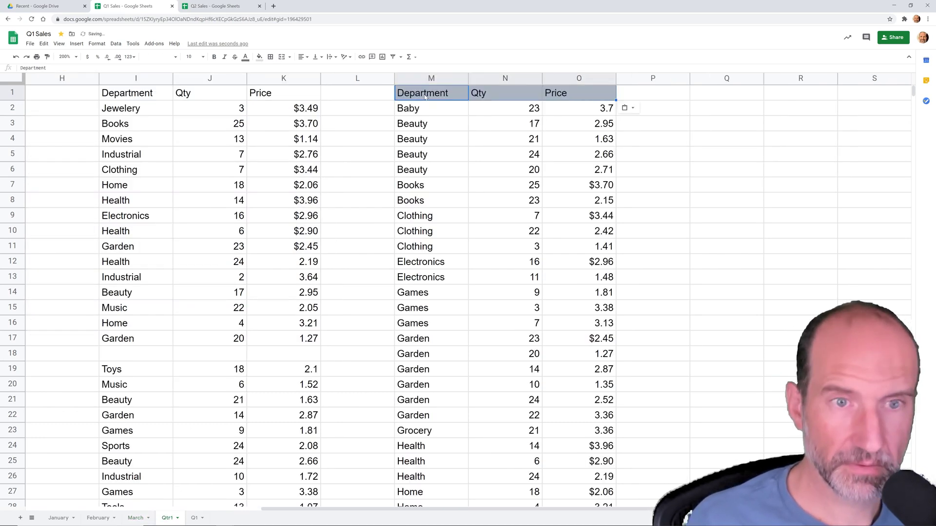
click(442, 107)
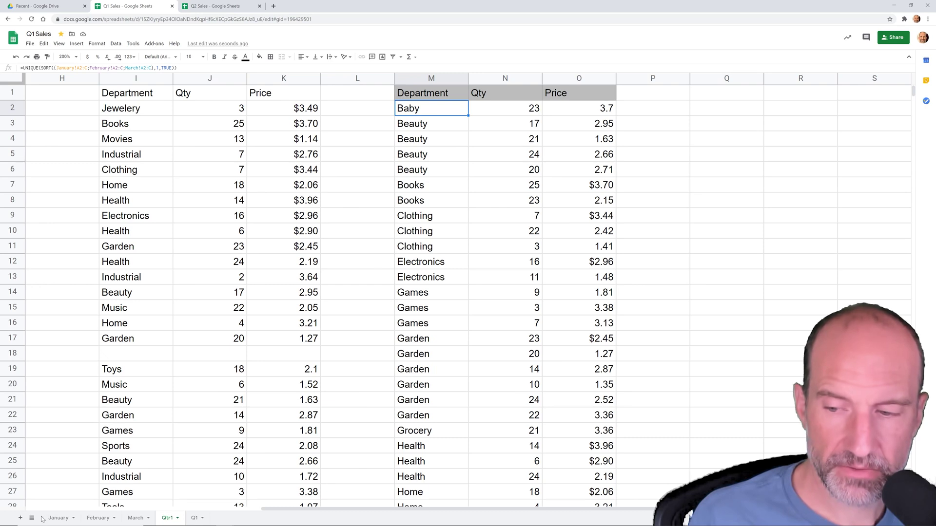
- Add a new sheet named YTD, then return to the Qtr1 sheet
click(20, 518)
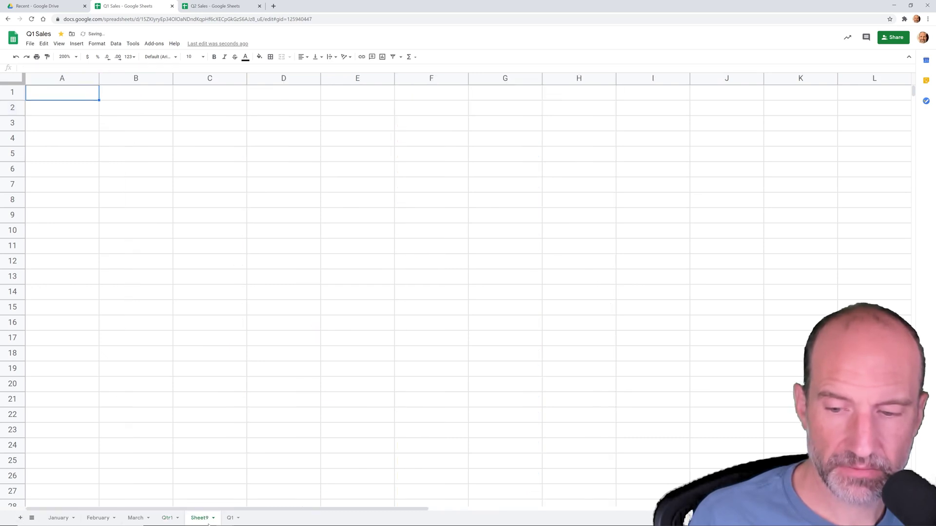
double_click(208, 520)
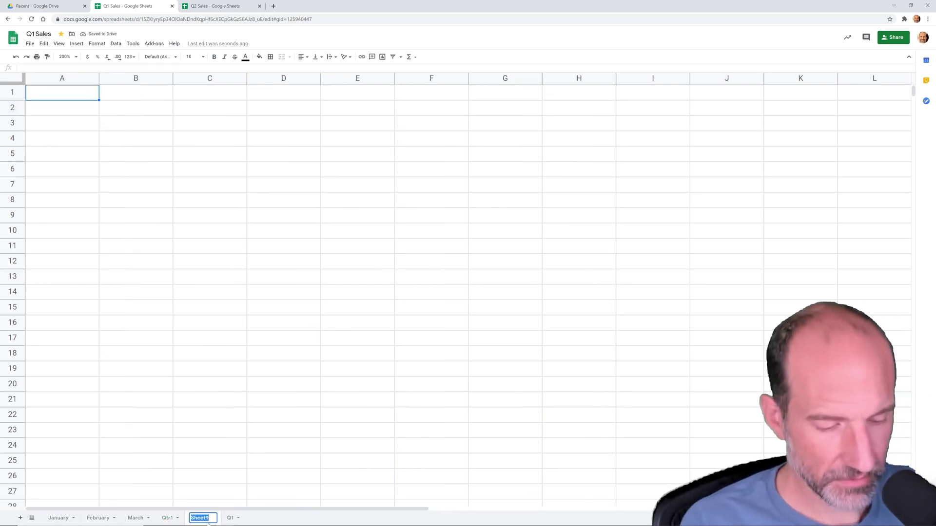
text(ytd)
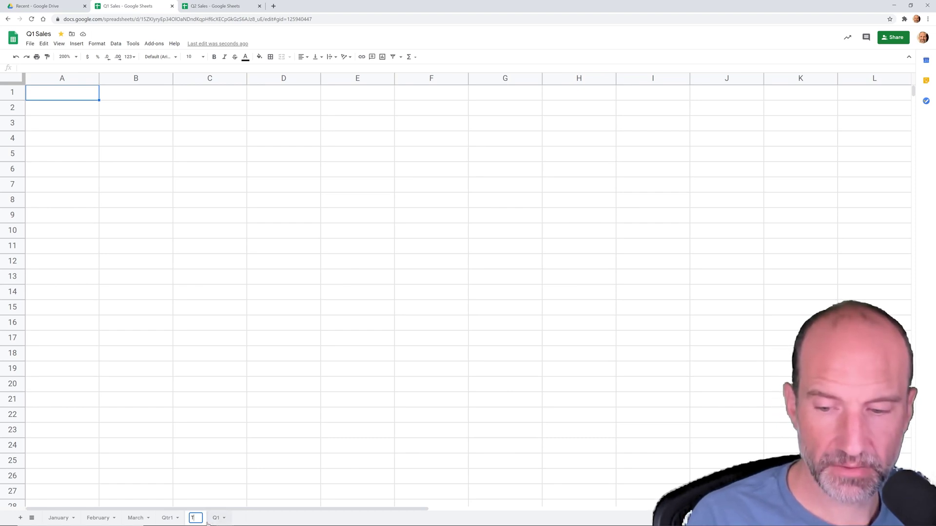
text(TD)
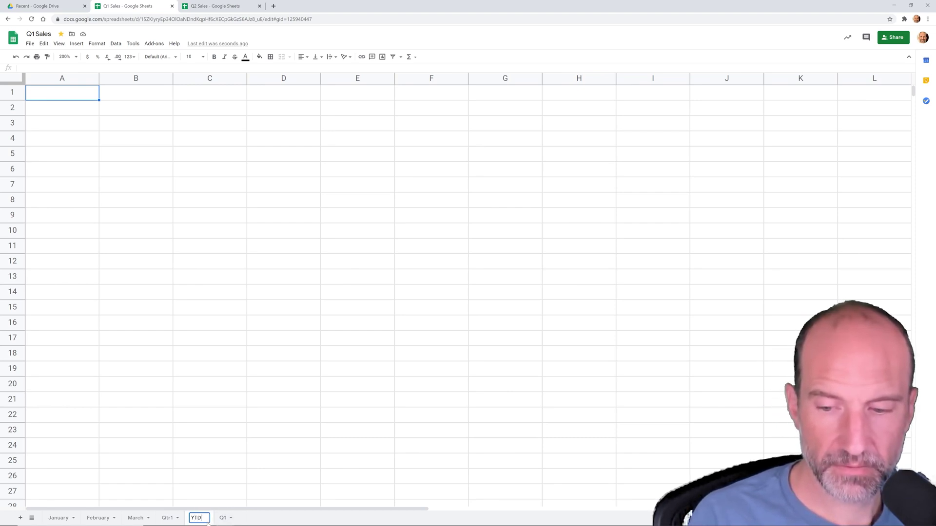
key(Return)
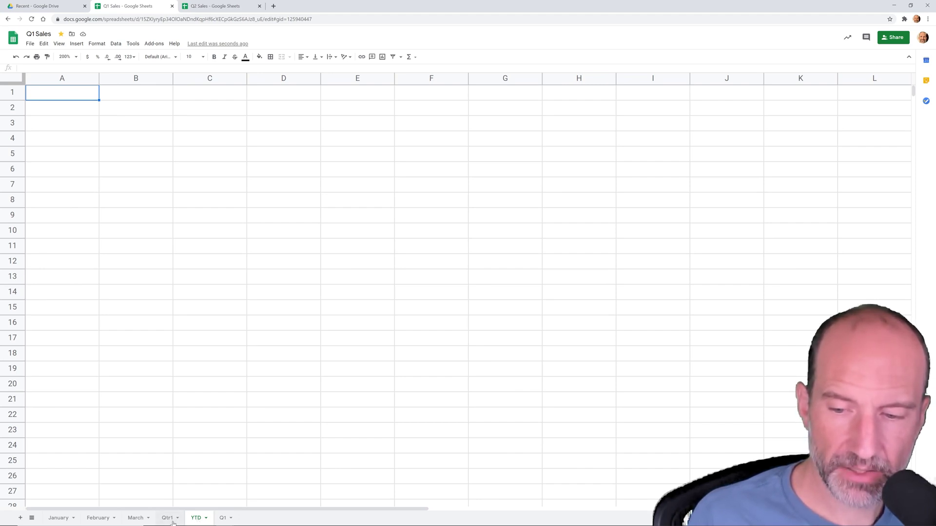
click(173, 523)
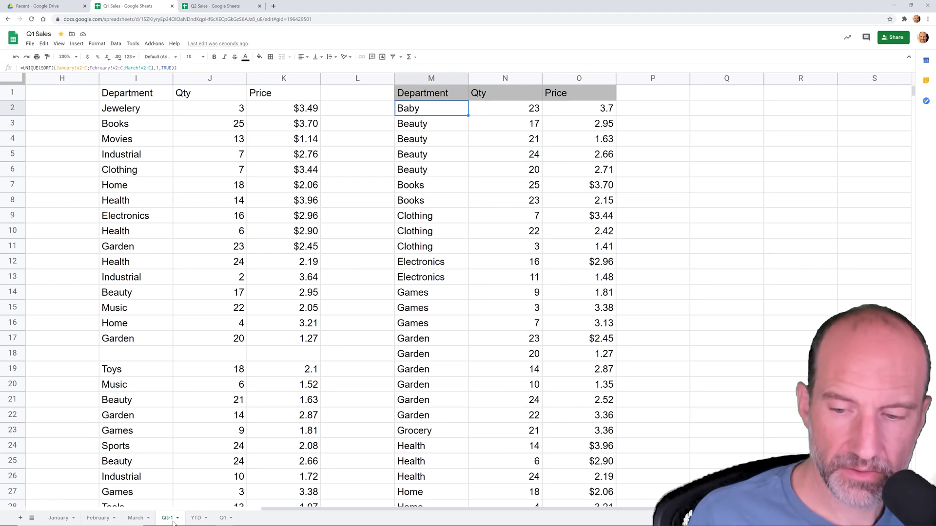
- Copy the UNIQUE formula text from Qtr1 cell I1
click(145, 175)
scroll(145, 174, left, 8)
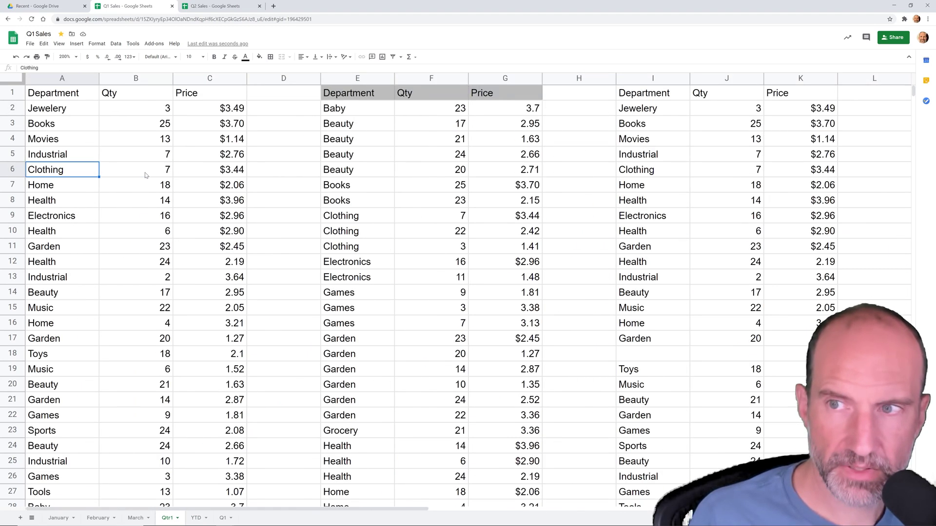
click(625, 88)
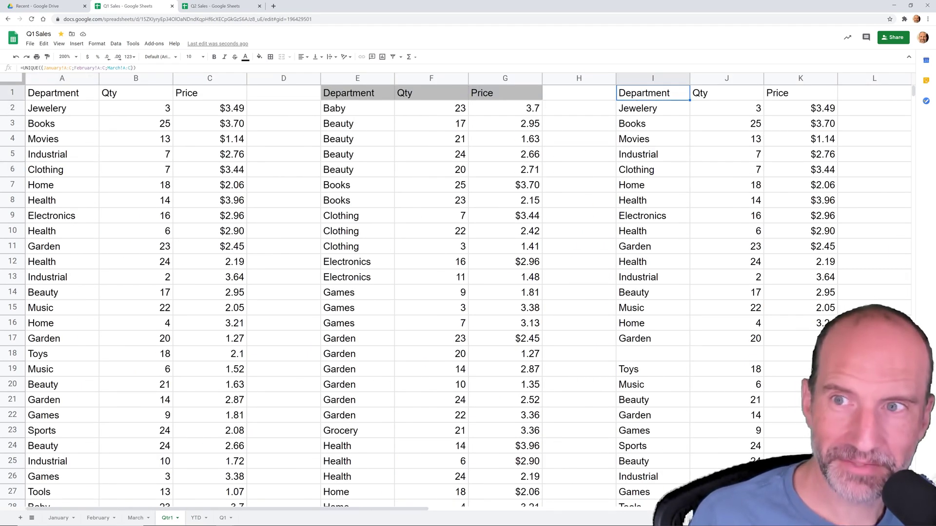
drag(136, 68, 15, 71)
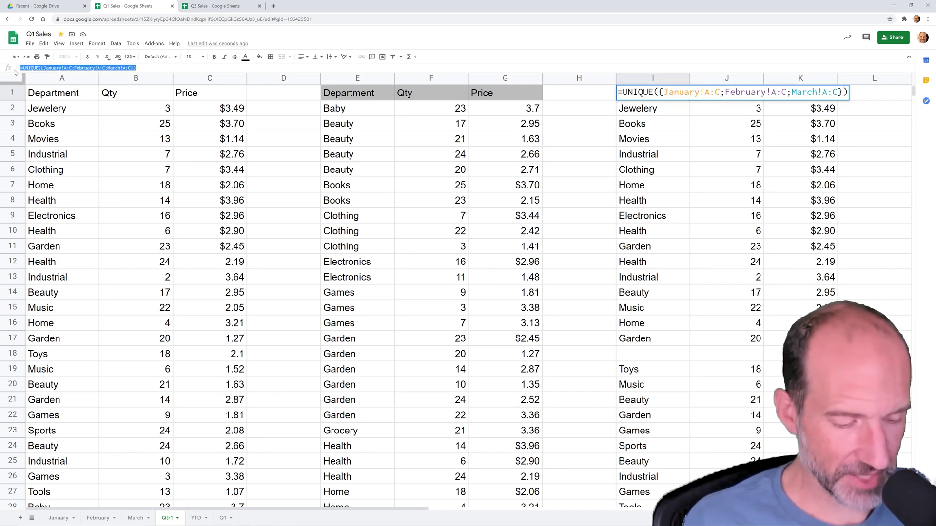
key(Escape)
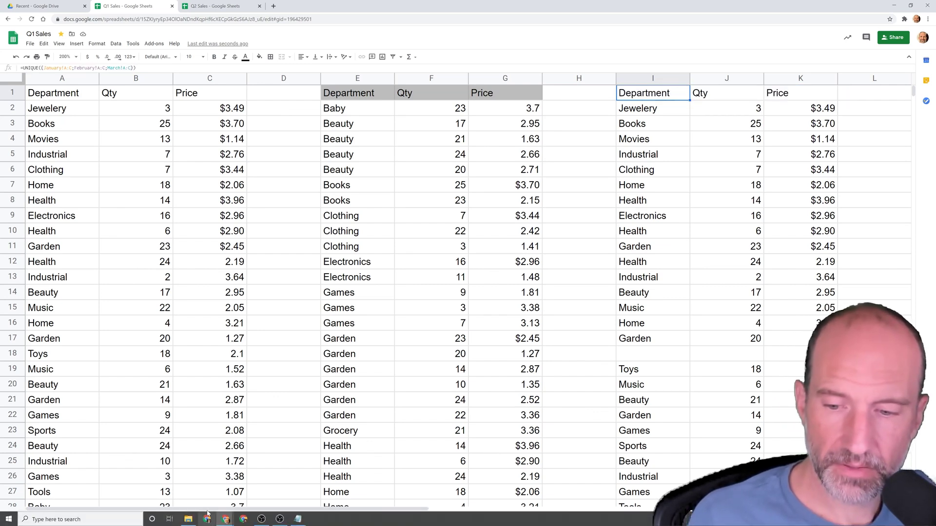
- Paste it into YTD!A1 with the month ranges replaced by Qtr1!A1:C
click(199, 519)
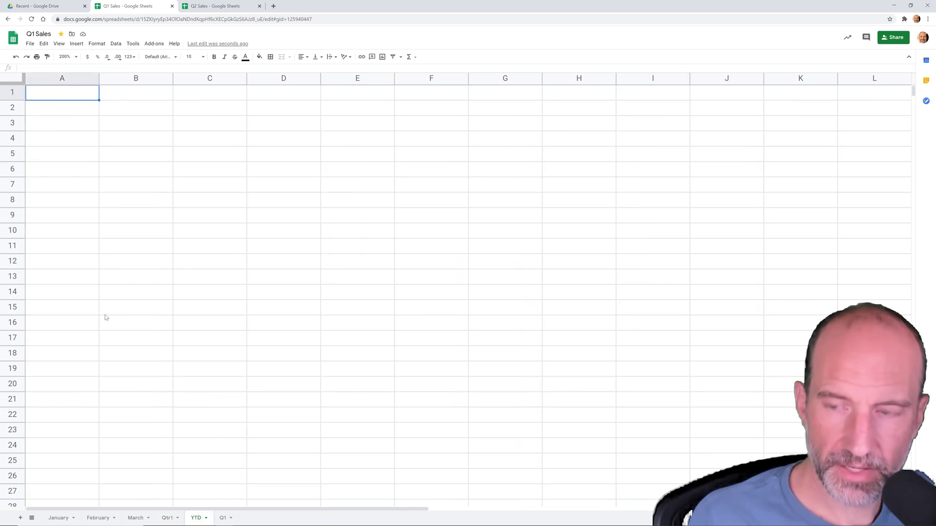
key(ctrl+v)
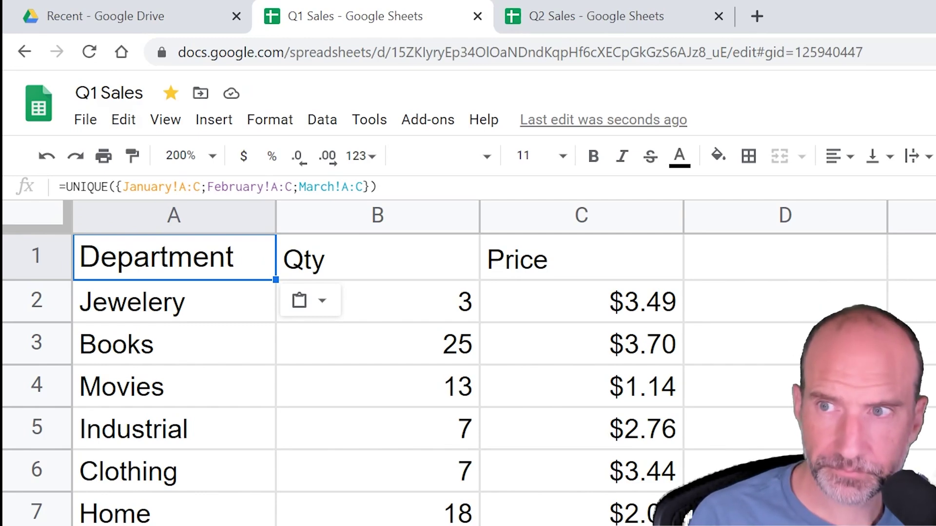
key(F2)
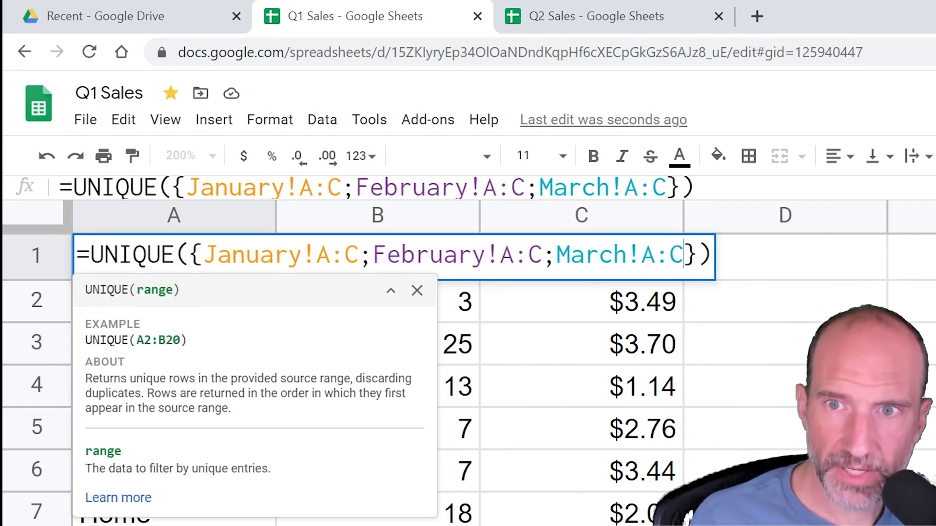
key(shift+Left)
key(shift+Left)
key(shift+Left)
key(shift+Left)
key(shift+Left)
key(shift+Left)
key(shift+Left)
key(shift+Left)
key(shift+Left)
key(shift+Left)
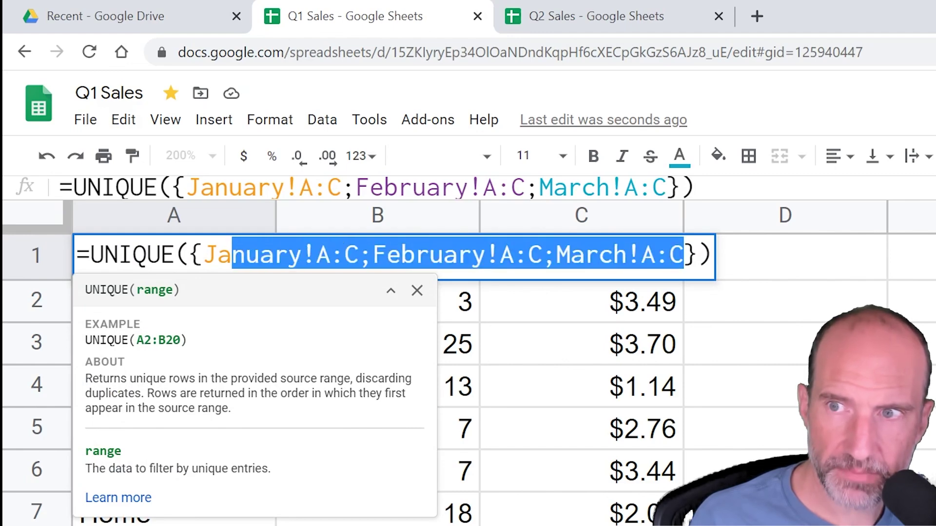
key(shift+Left)
key(shift+Left)
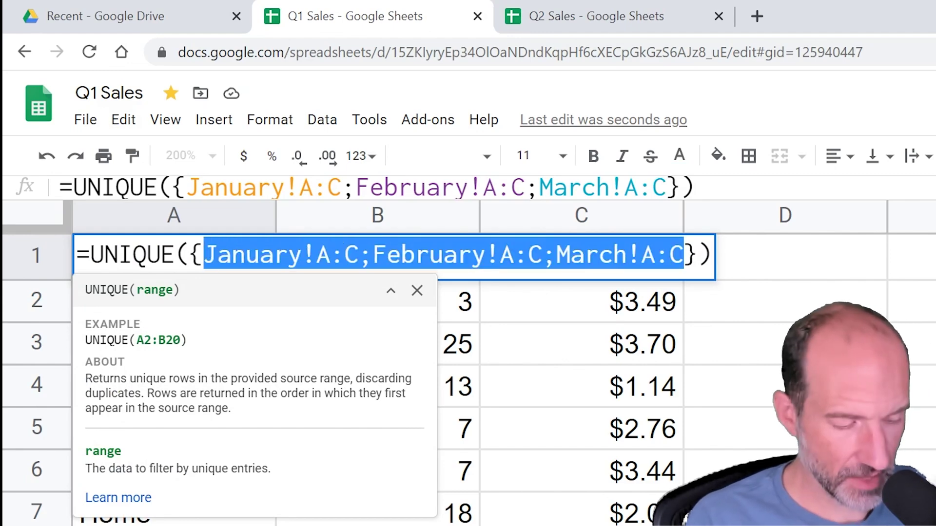
text(q)
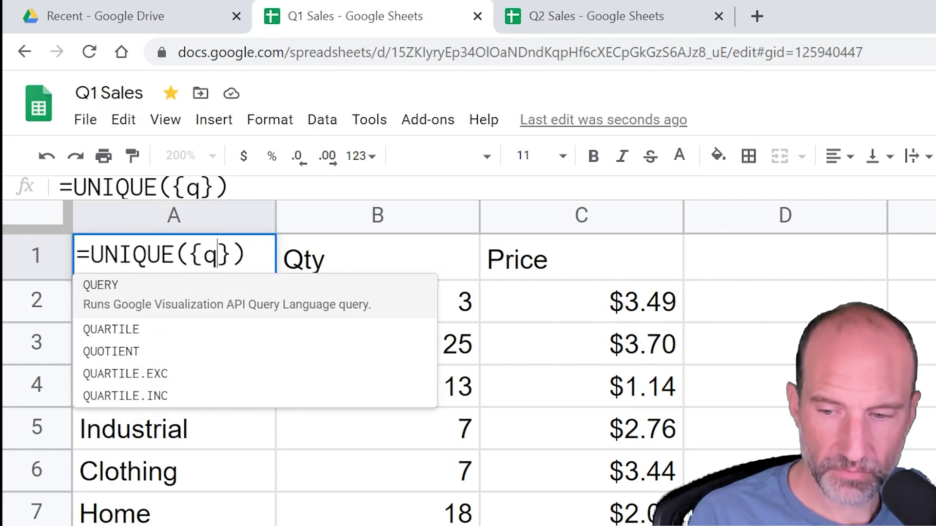
text(TR1)
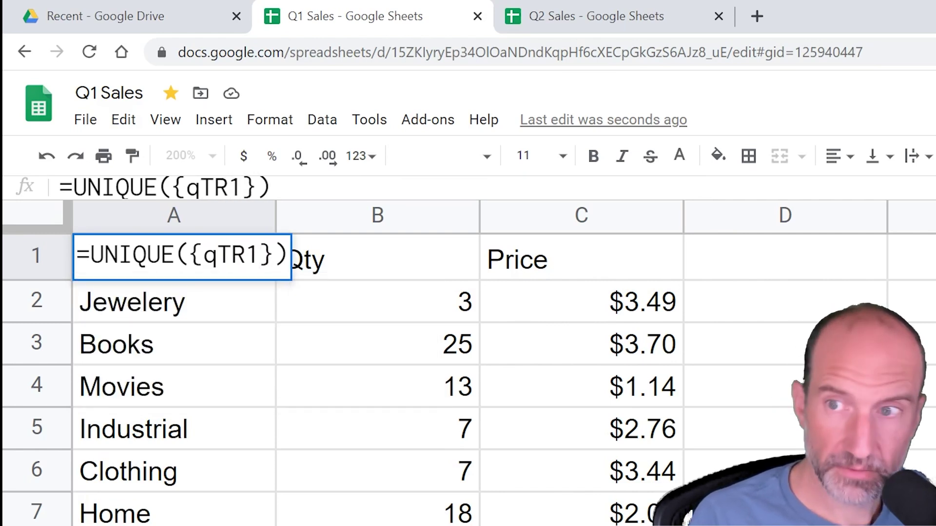
text(!)
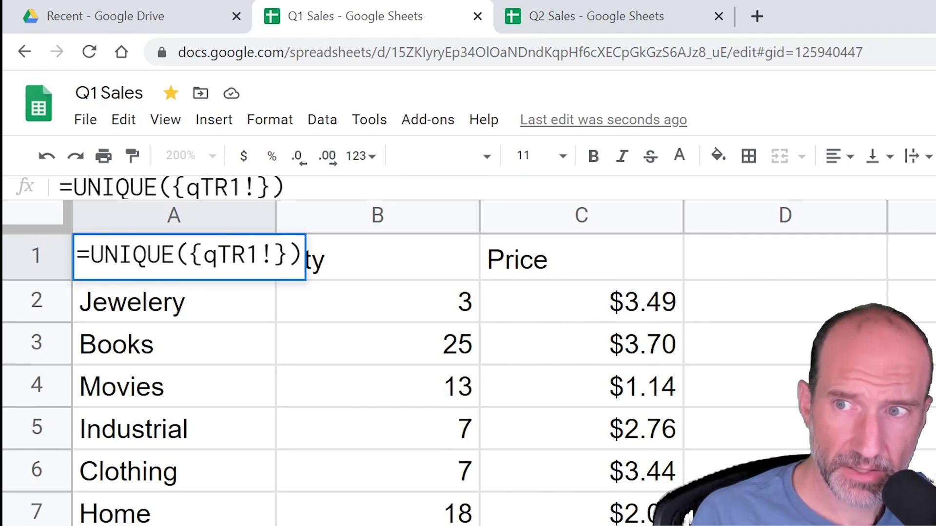
text(a)
key(BackSpace)
text(A1)
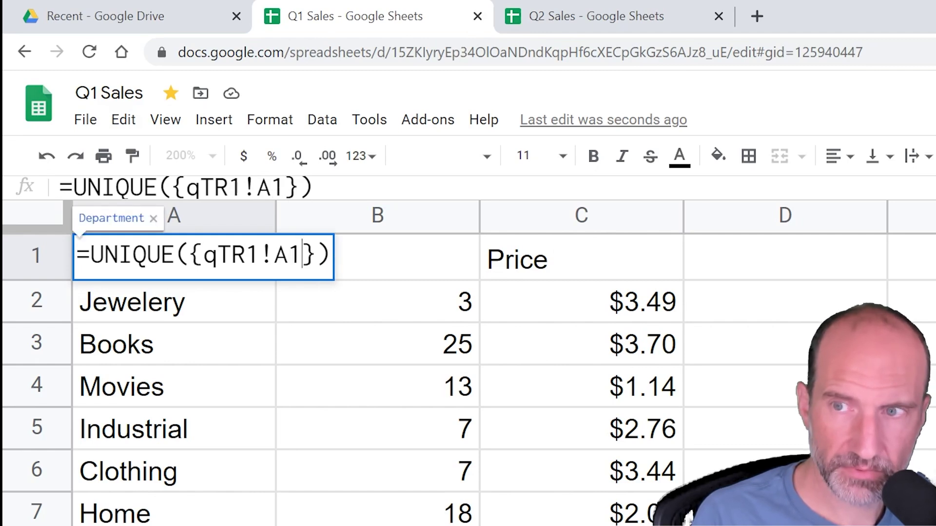
text(:)
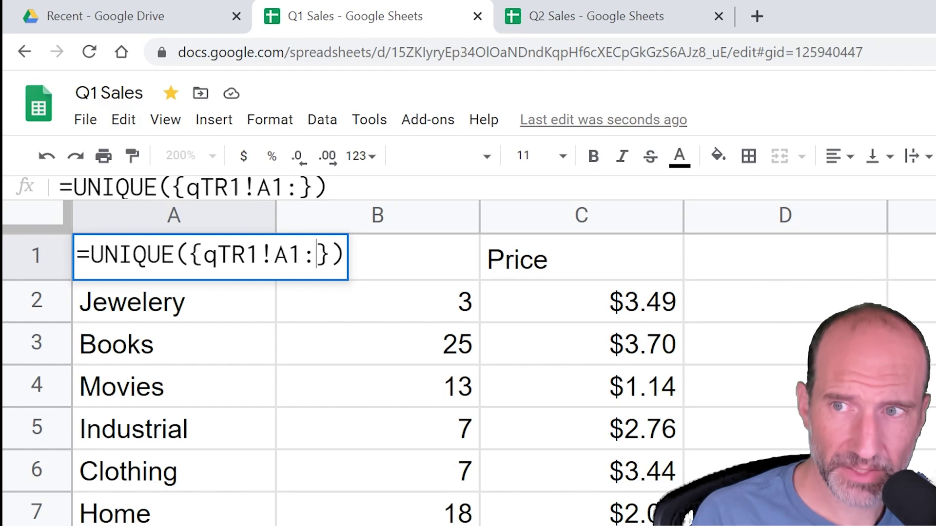
text(c)
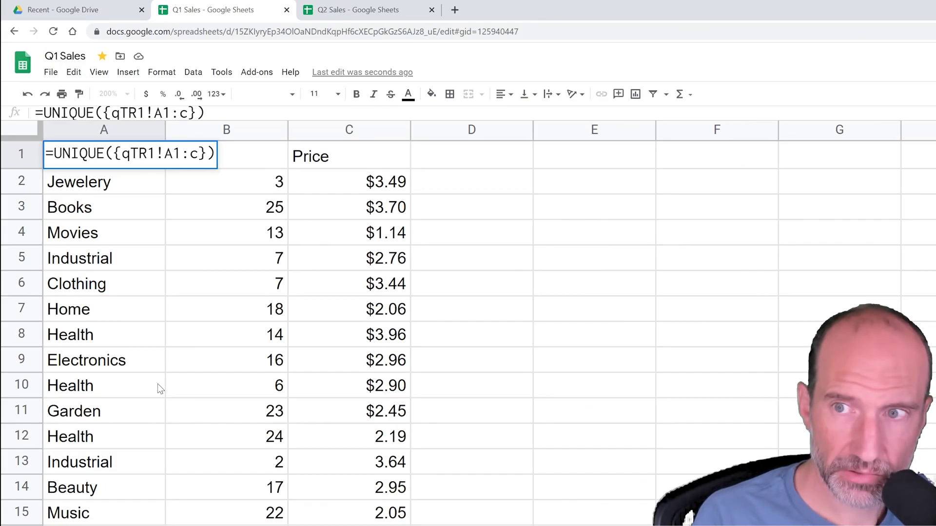
key(Return)
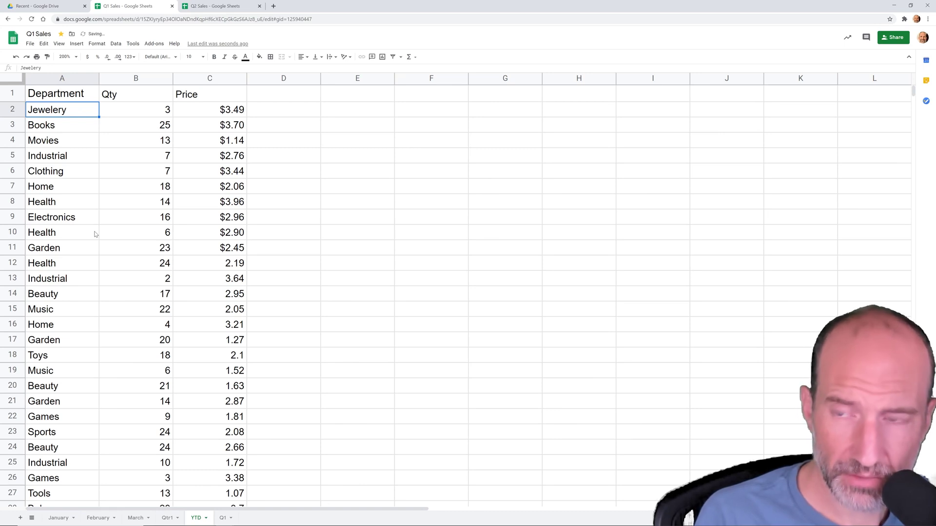
key(ctrl+Down)
key(ctrl+Up)
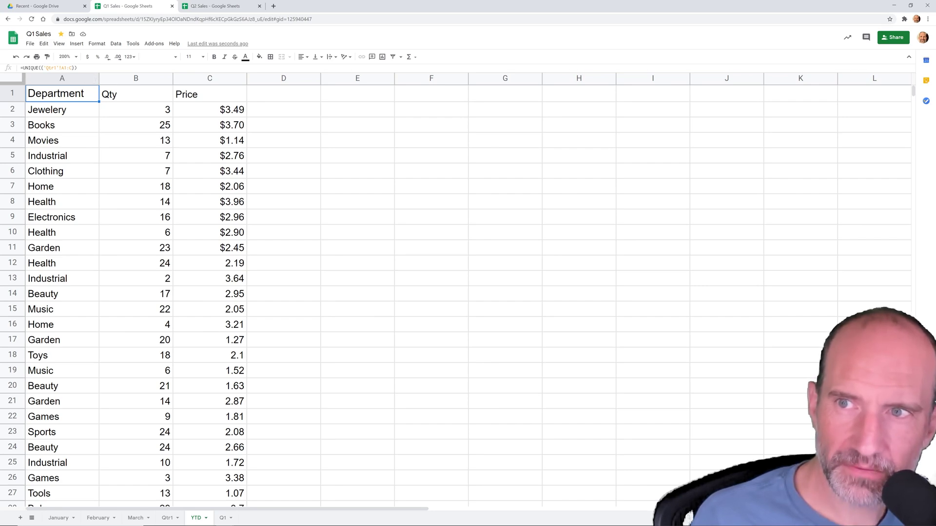
- Begin an =IMPORTRANGE( formula in cell E1
double_click(73, 95)
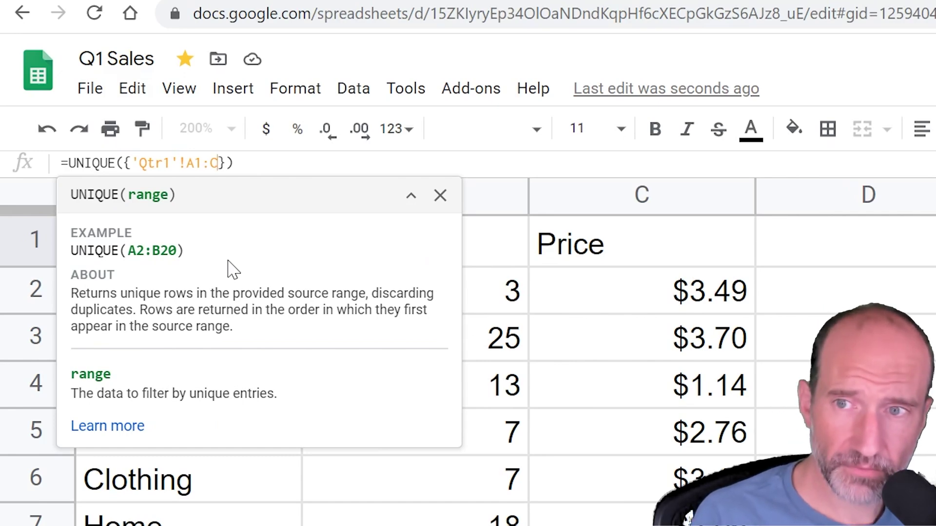
key(Escape)
key(Right)
key(Right)
key(Right)
key(Right)
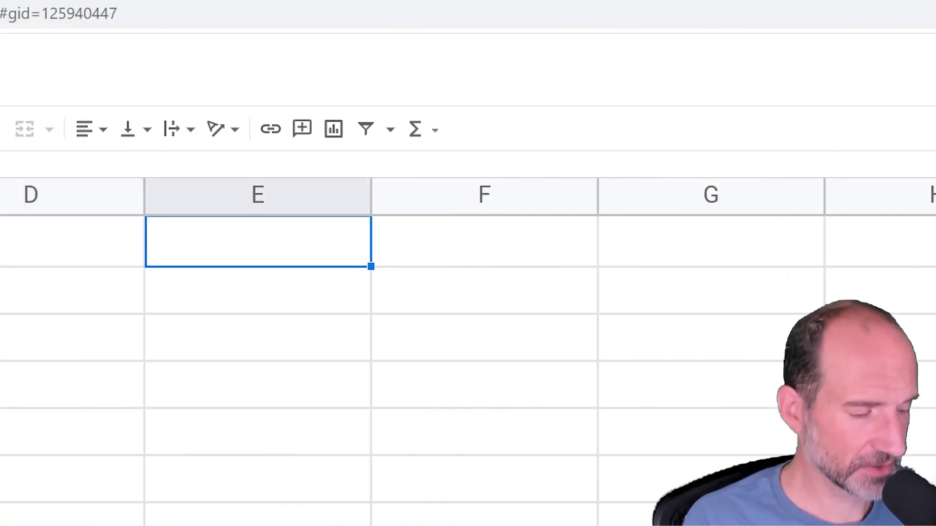
text(=IMPORTRANGE)
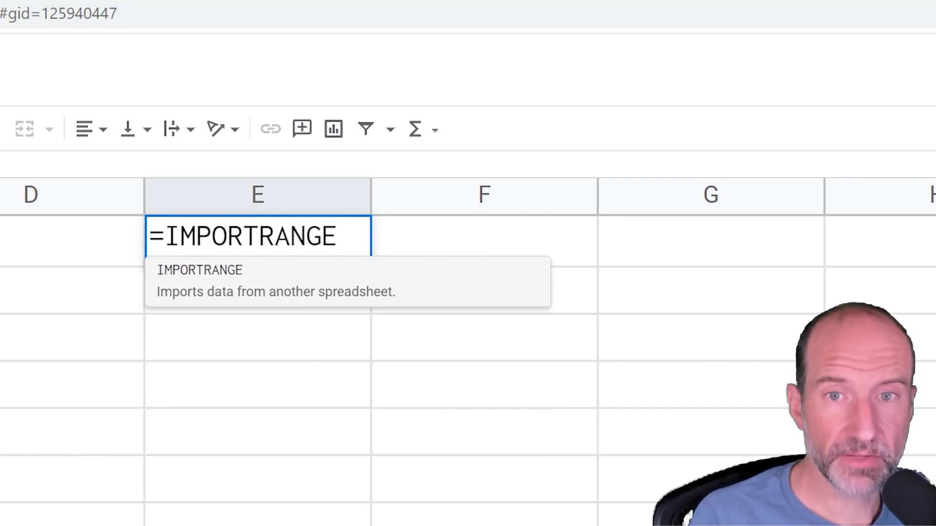
text(()
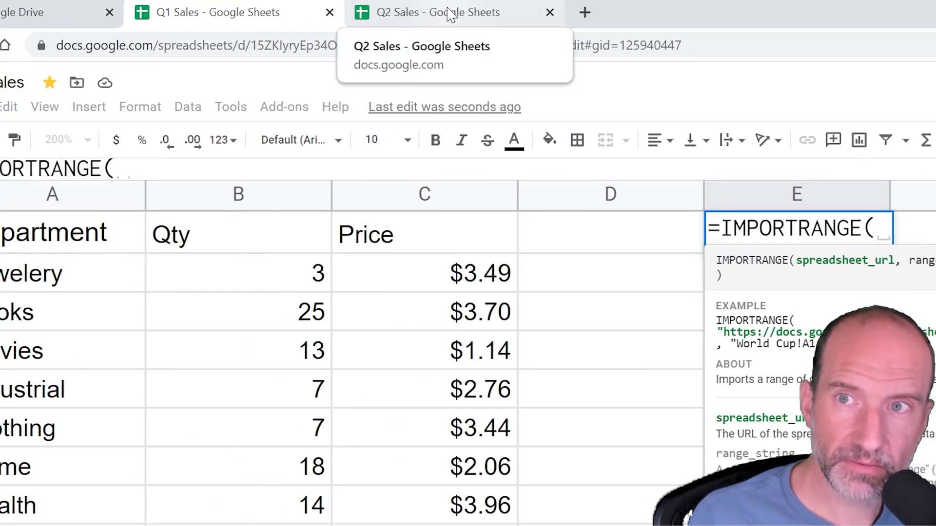
- Copy the Q2 Sales address up to its ID and quote it as the first argument
click(449, 12)
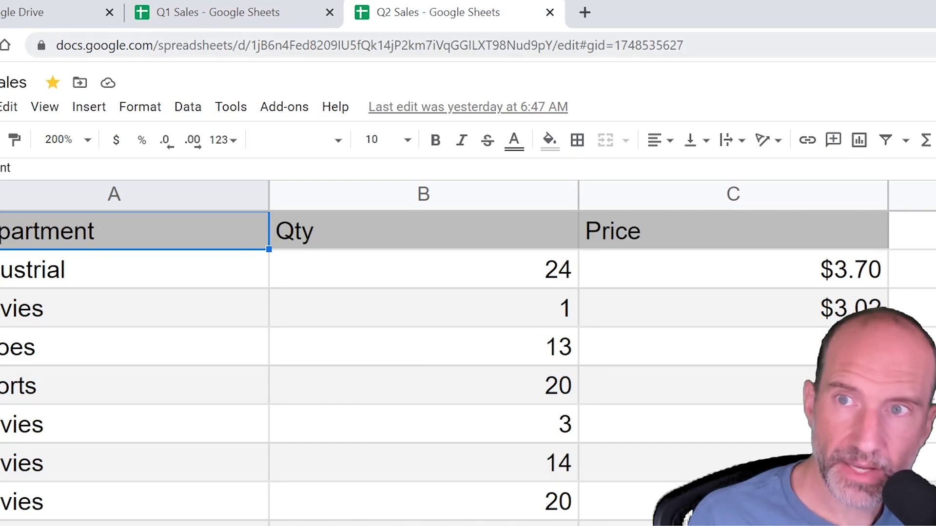
click(351, 46)
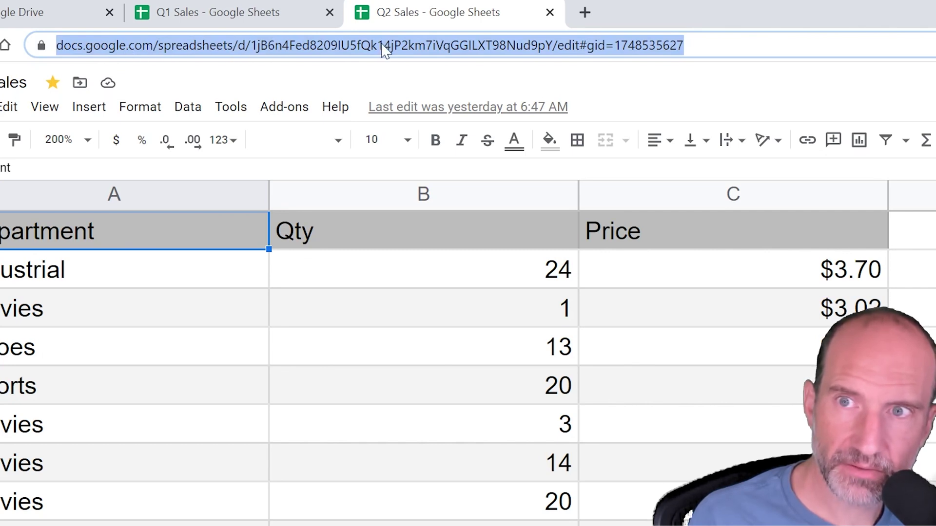
click(546, 46)
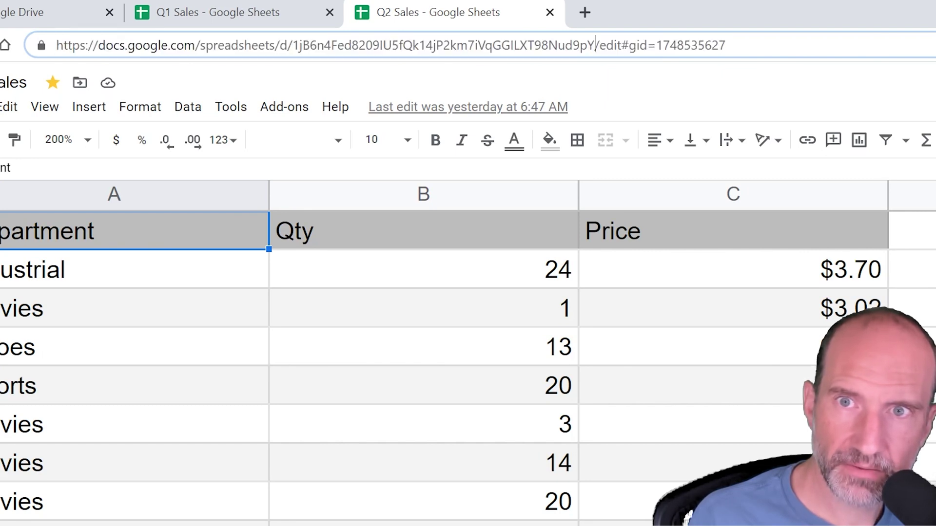
drag(596, 46, 55, 45)
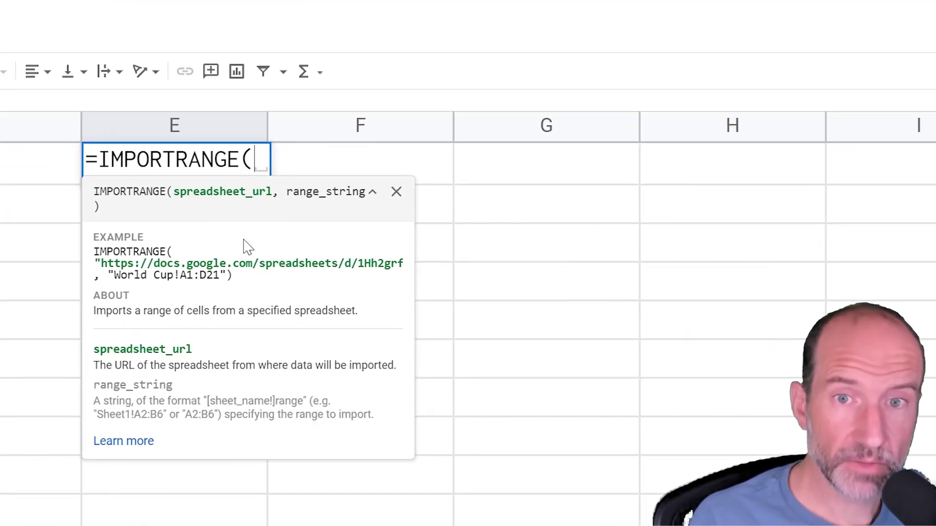
text(")
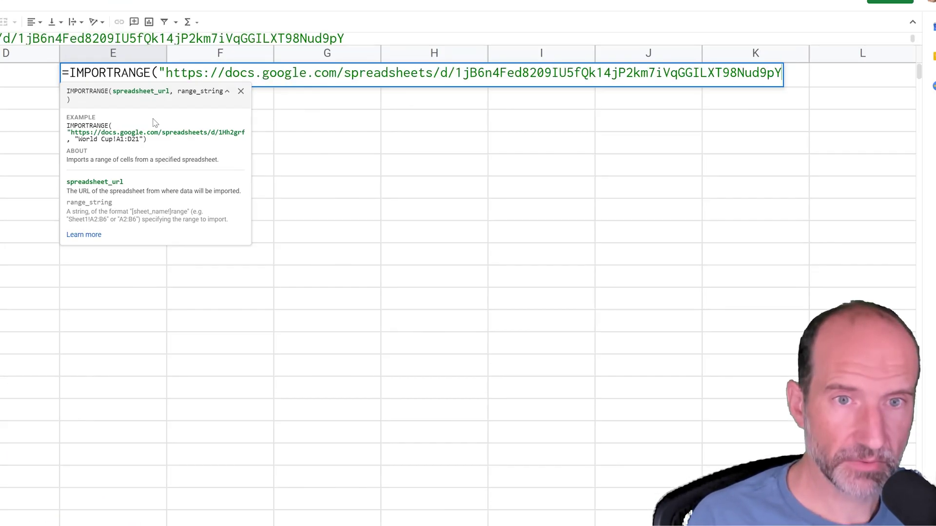
text(")
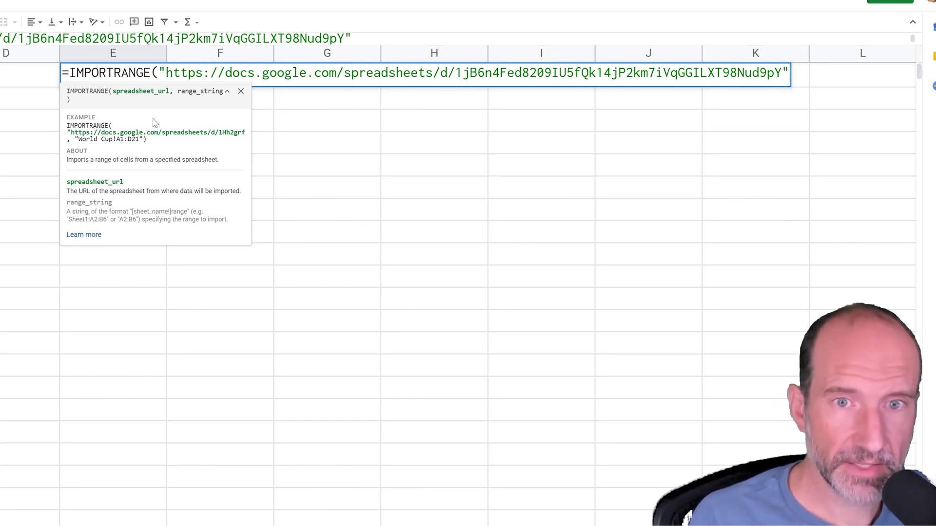
text(,)
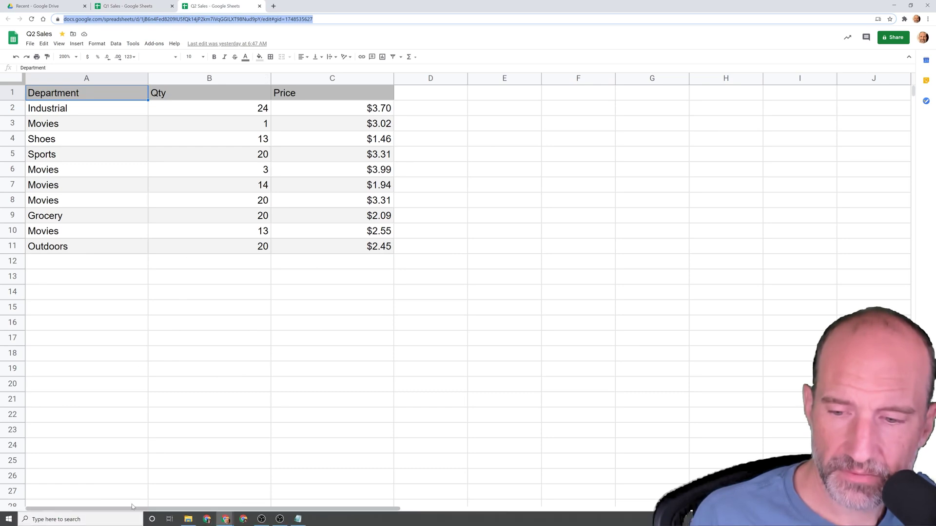
- Add the range Q2!A8:C to the E1 IMPORTRANGE formula and enter it
click(143, 516)
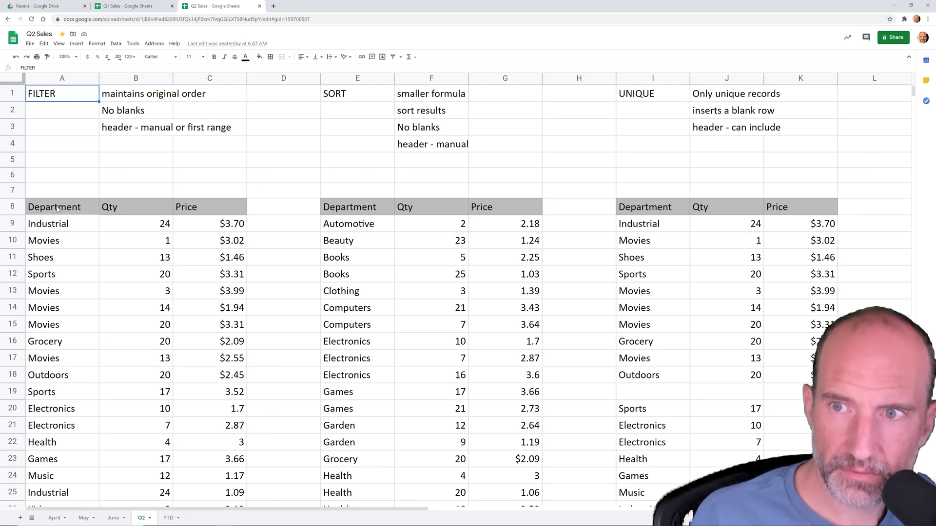
click(128, 6)
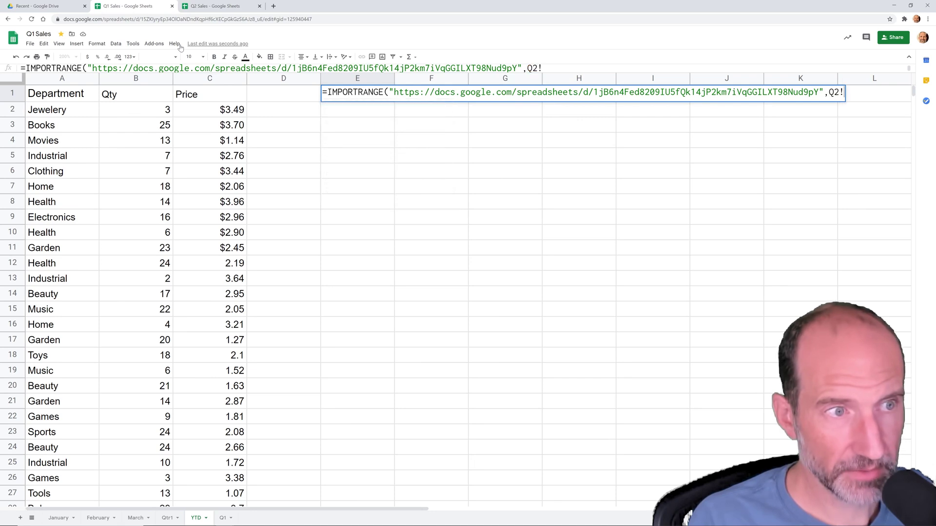
text(8:C))
key(Return)
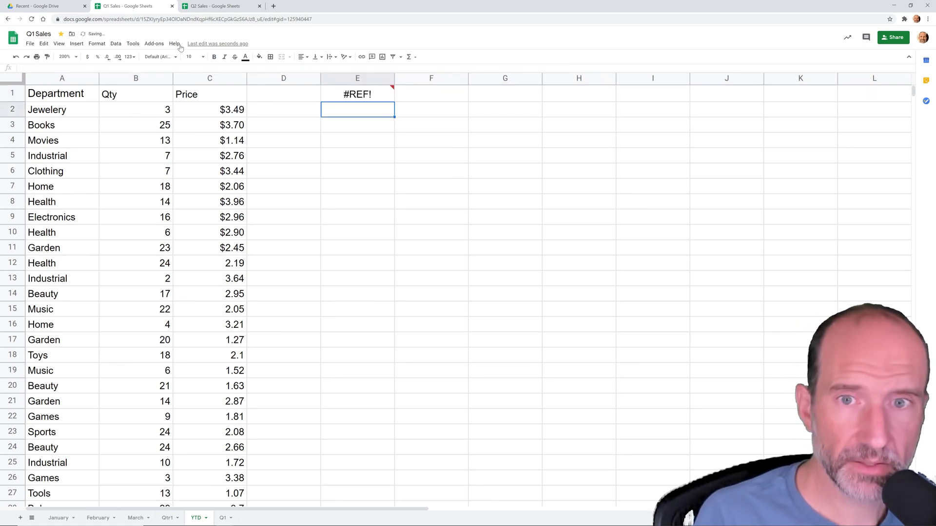
- Fix the quotes around Q2!A8:C, re-enter the formula and select E1 for the connection prompt
key(Up)
key(Return)
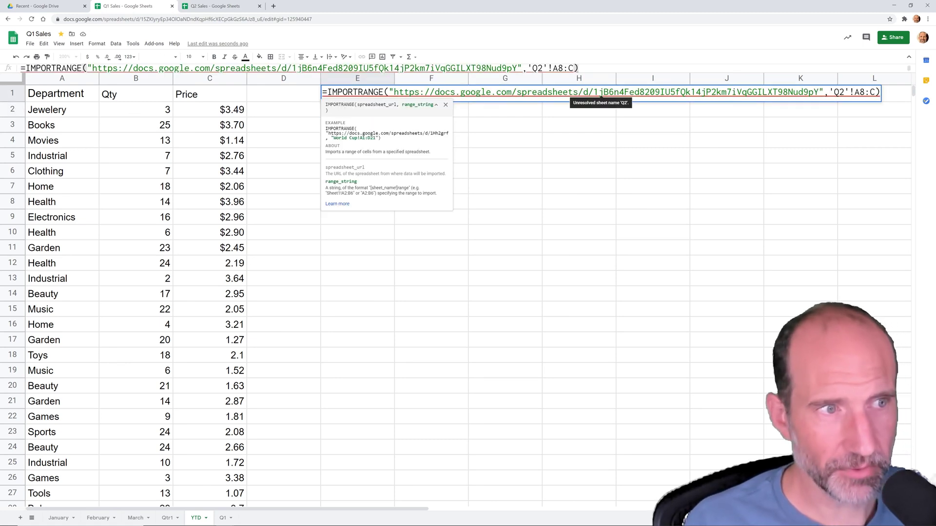
key(Left)
key(Left)
key(Left)
text(")
key(Delete)
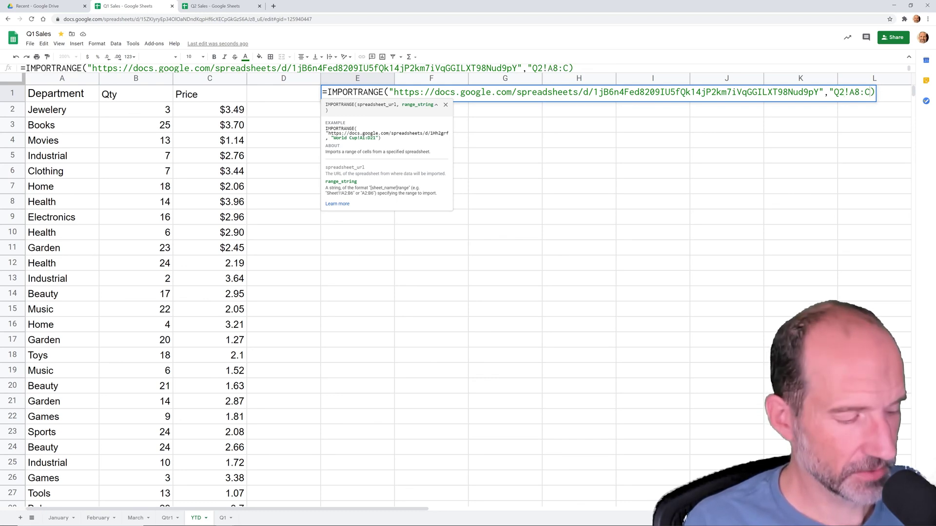
key(Return)
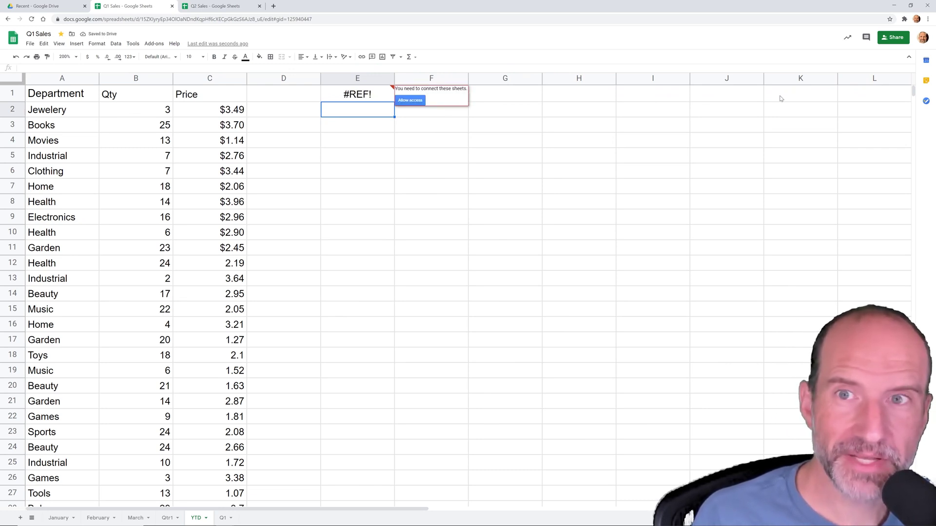
click(379, 99)
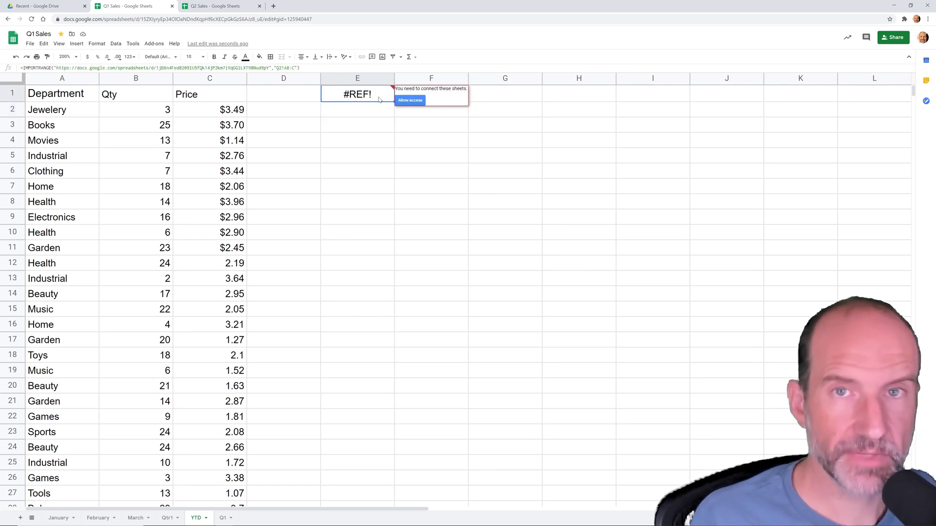
- Allow access to Q2 Sales and copy E1's IMPORTRANGE formula text
click(410, 100)
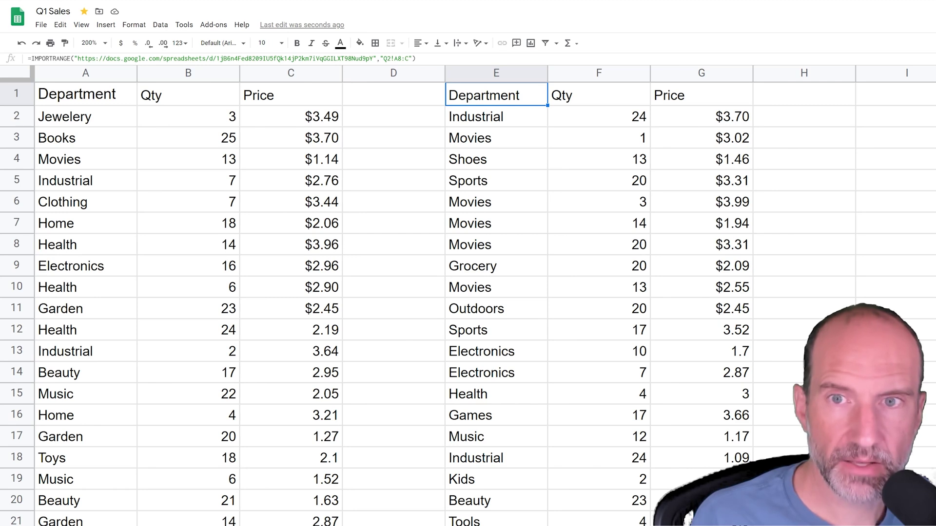
drag(415, 58, 52, 58)
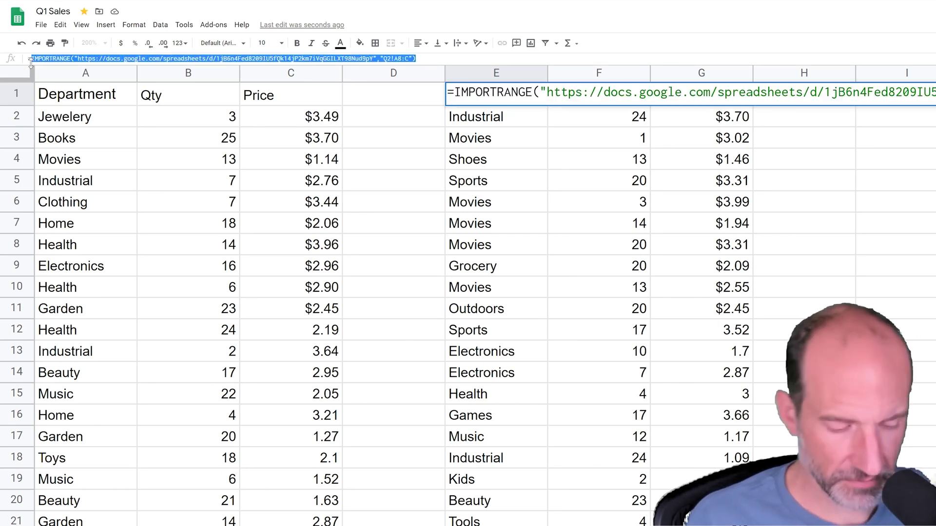
key(Escape)
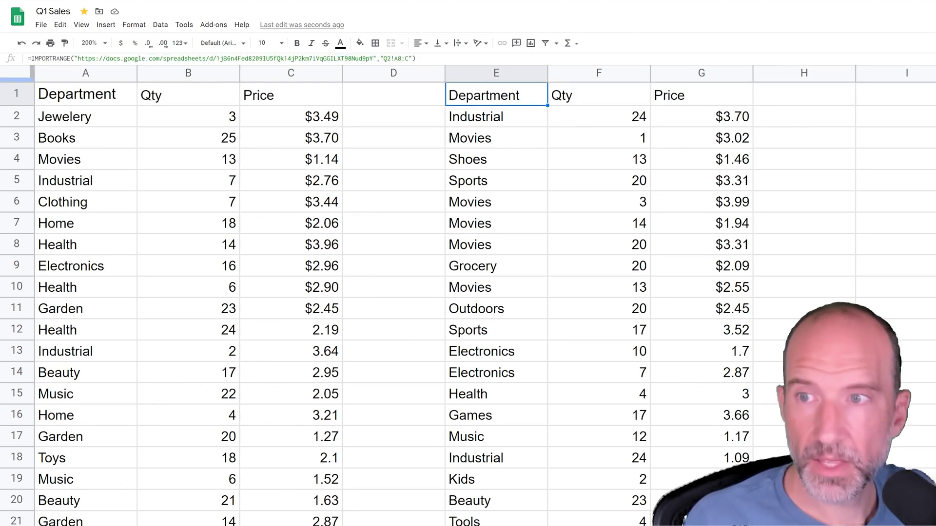
- Append ; and the IMPORTRANGE after the Qtr1 range in A1's UNIQUE formula
click(53, 99)
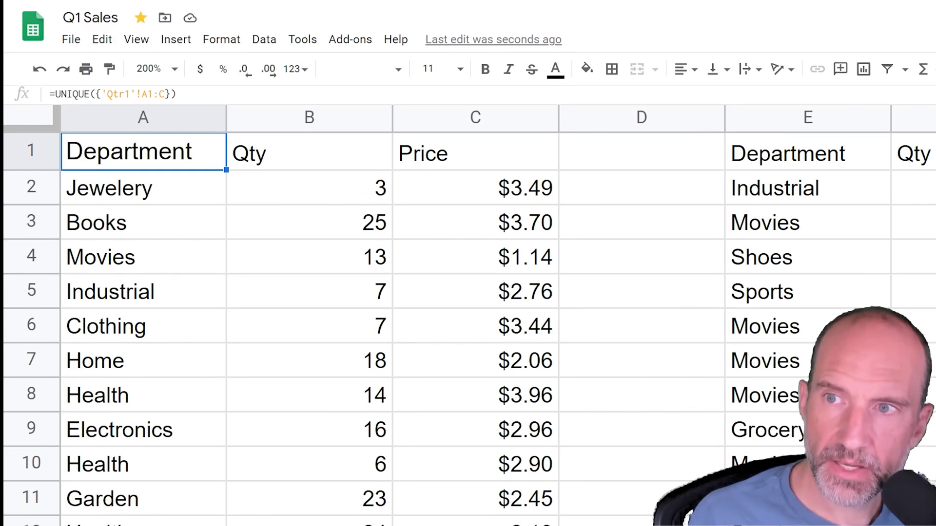
double_click(154, 143)
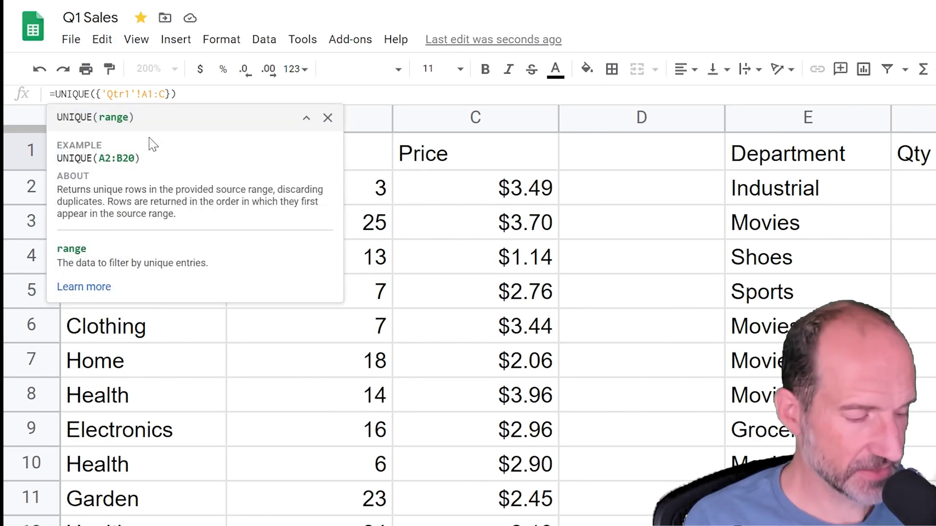
text(;)
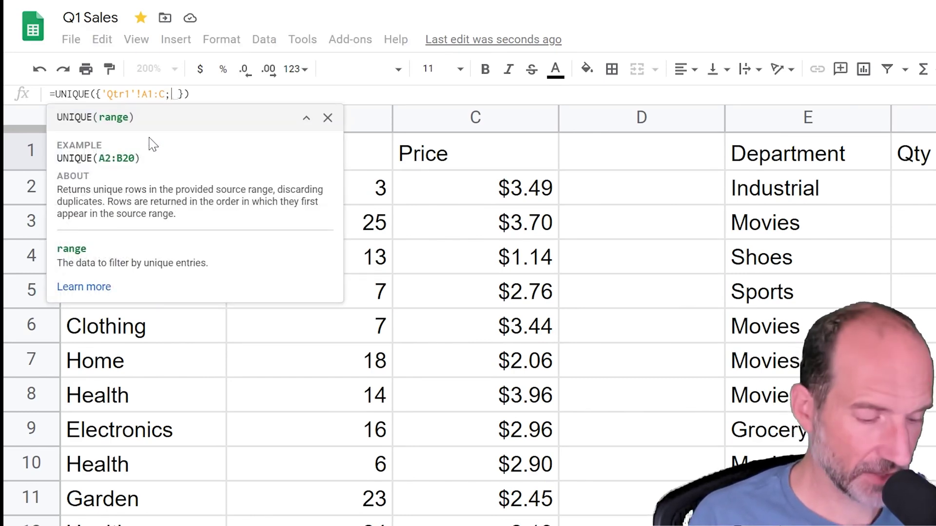
key(ctrl+v)
key(Return)
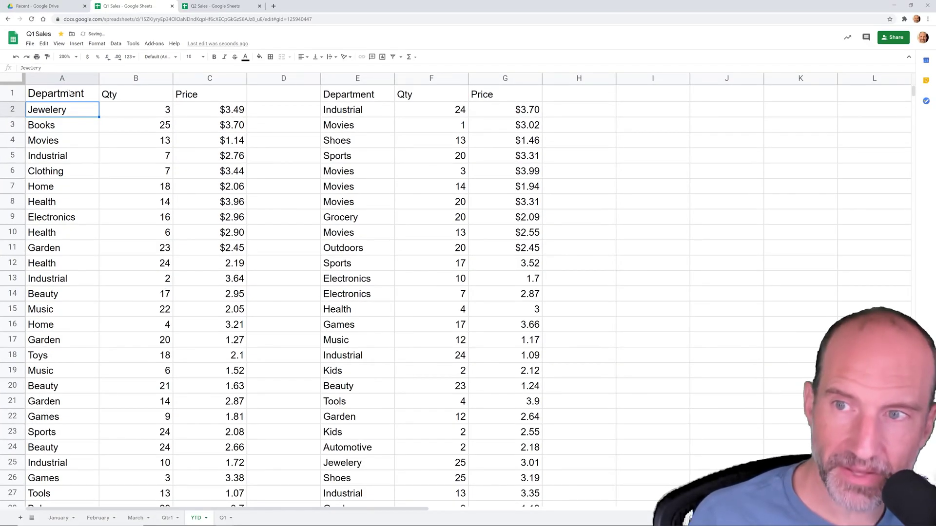
scroll(76, 109, down, 3)
scroll(76, 110, down, 2)
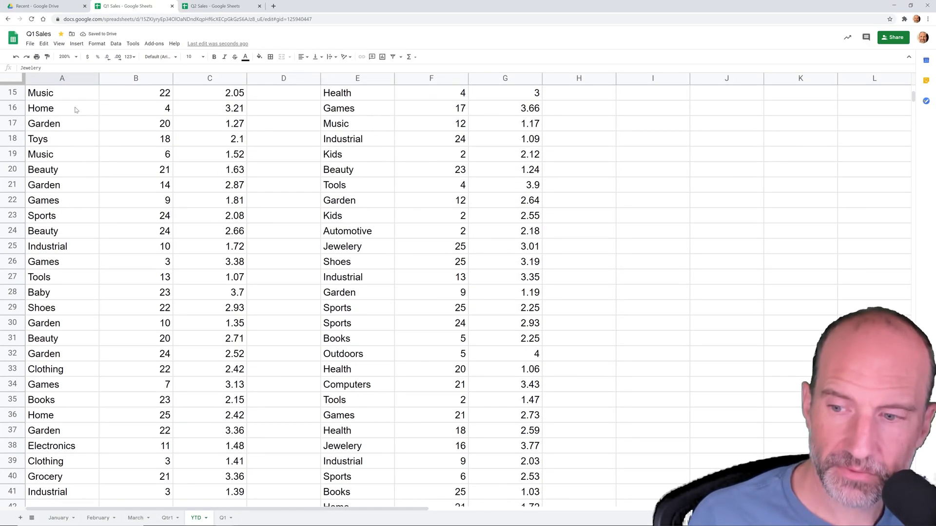
scroll(75, 109, down, 5)
scroll(75, 110, down, 1)
scroll(75, 110, down, 2)
scroll(76, 110, down, 3)
scroll(75, 110, up, 3)
scroll(75, 109, up, 1)
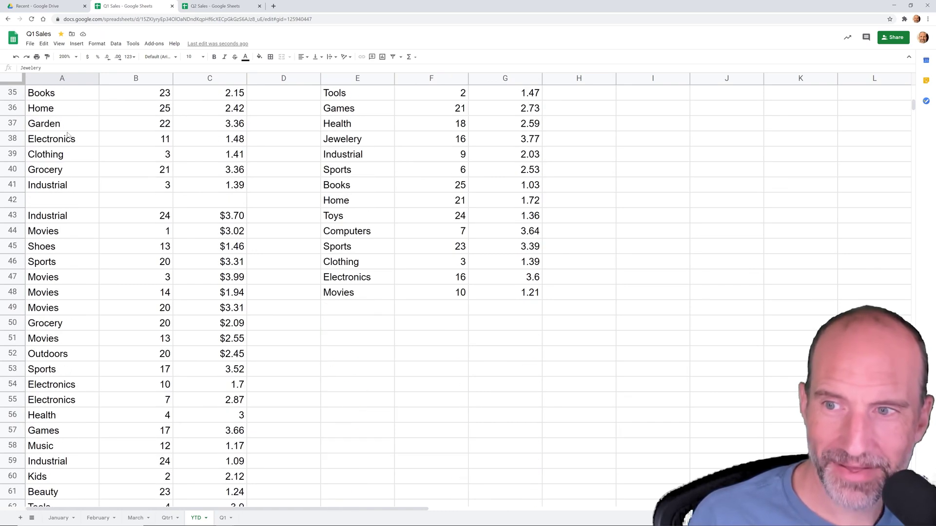
click(53, 198)
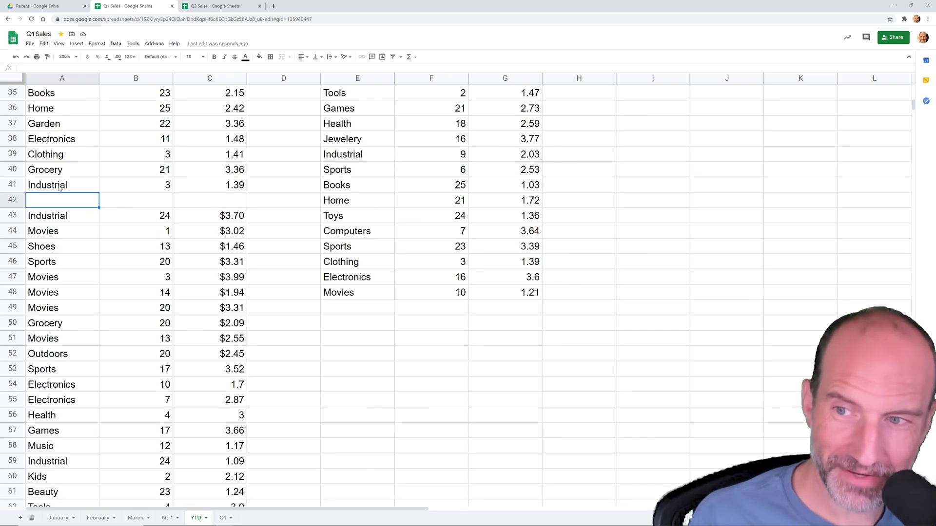
scroll(59, 187, down, 2)
scroll(58, 187, down, 2)
scroll(58, 188, down, 1)
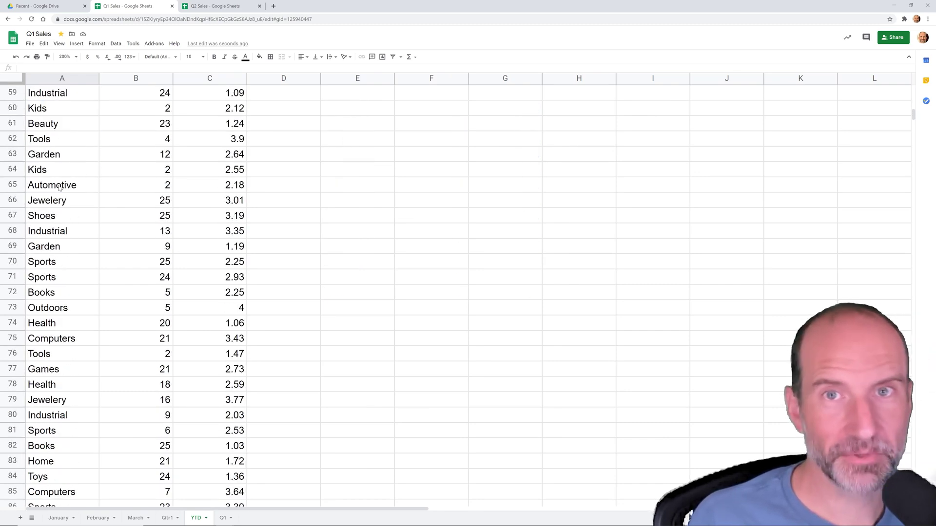
scroll(59, 188, up, 1)
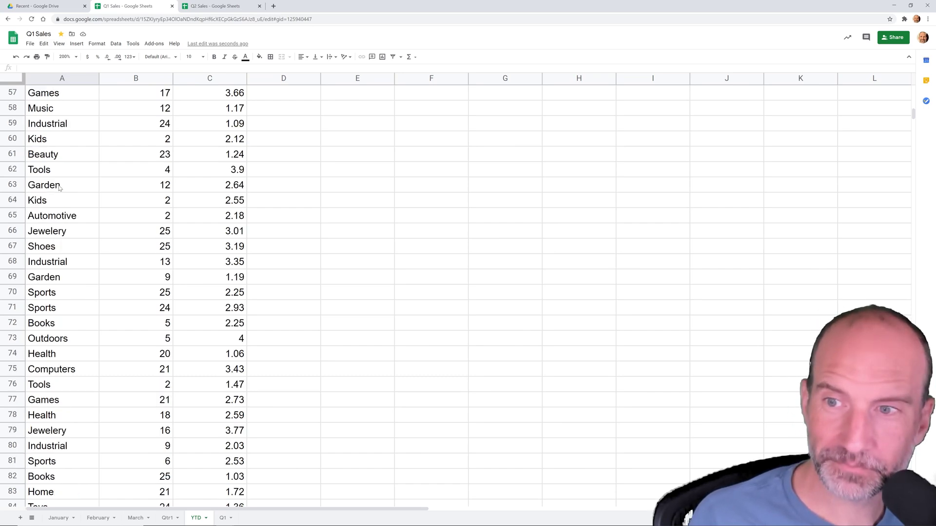
scroll(59, 188, up, 7)
scroll(59, 188, up, 5)
scroll(59, 188, up, 2)
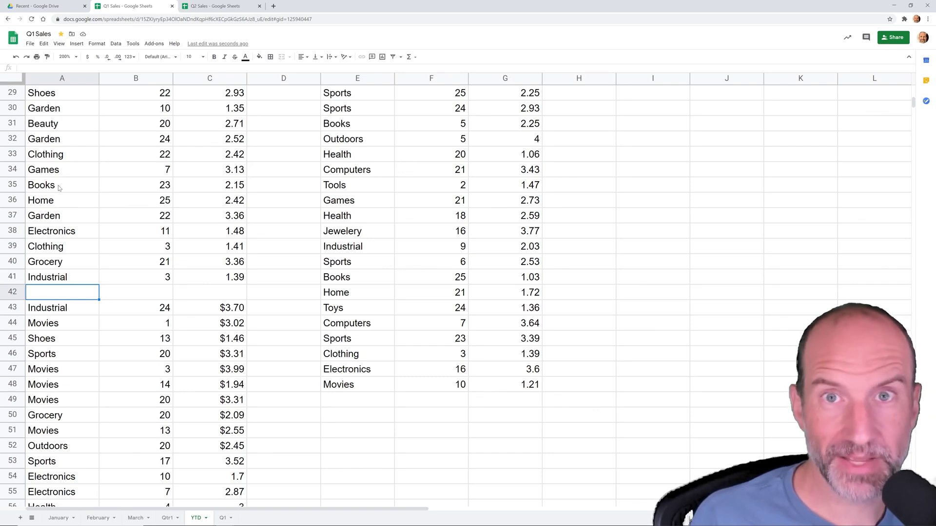
scroll(59, 188, up, 3)
scroll(59, 187, up, 7)
scroll(59, 188, up, 4)
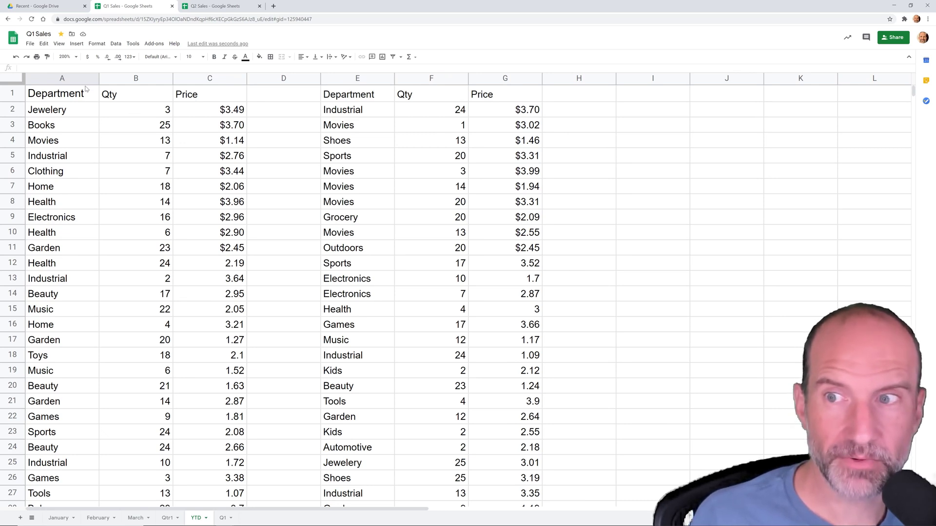
drag(84, 110, 88, 175)
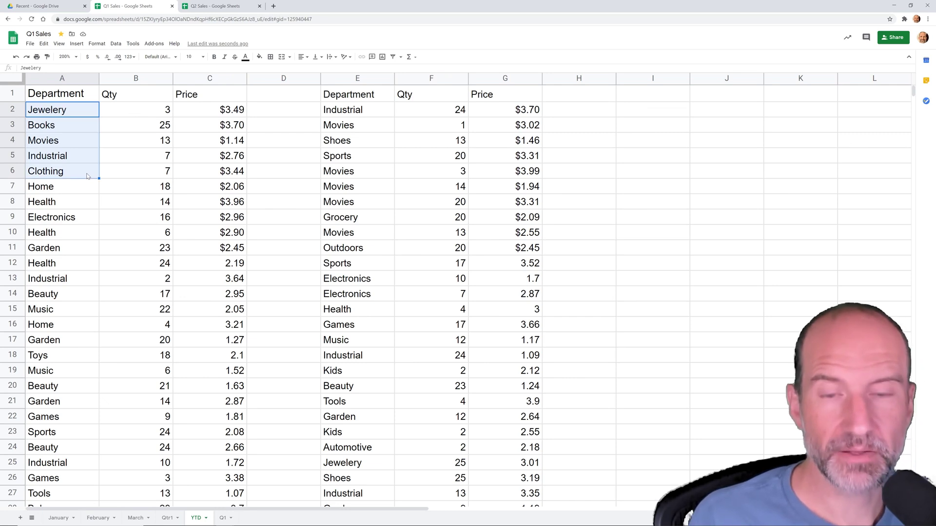